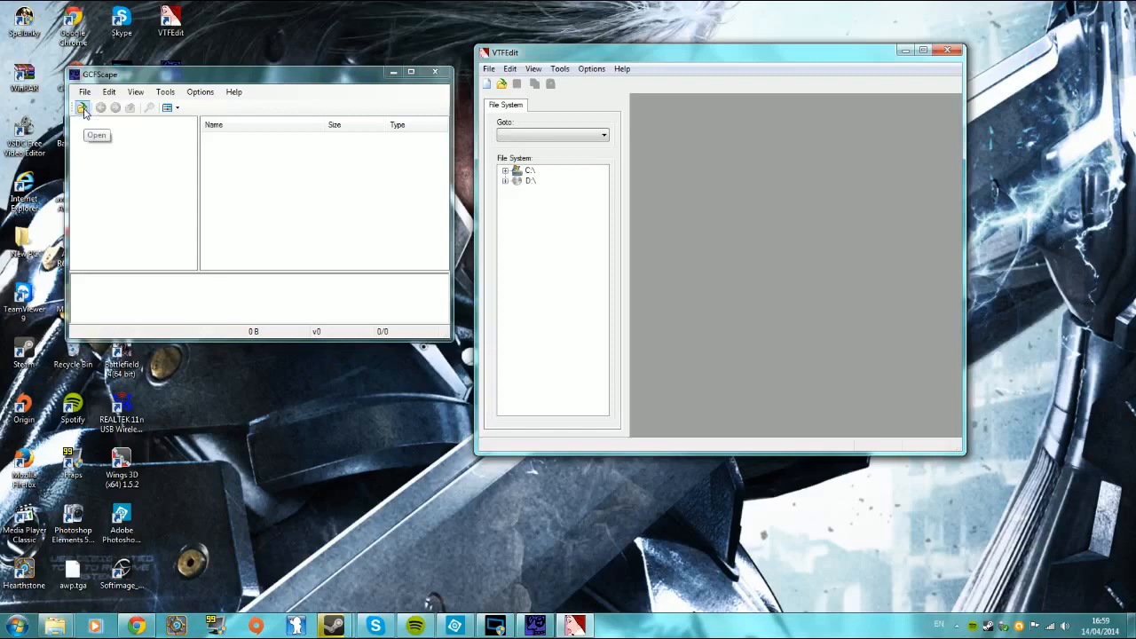
# Browse for a package to open in Steam's SteamApps\common\Counter-Strike Global Offensive\csgo folder and locate pak01_dir
pyautogui.click(82, 107)
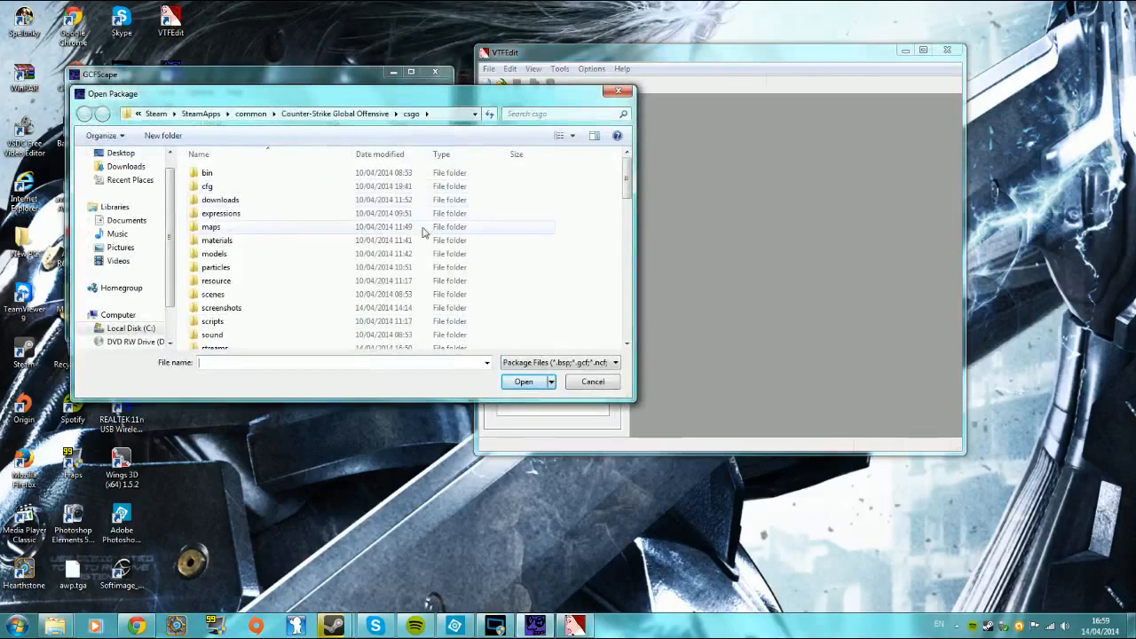
pyautogui.click(156, 113)
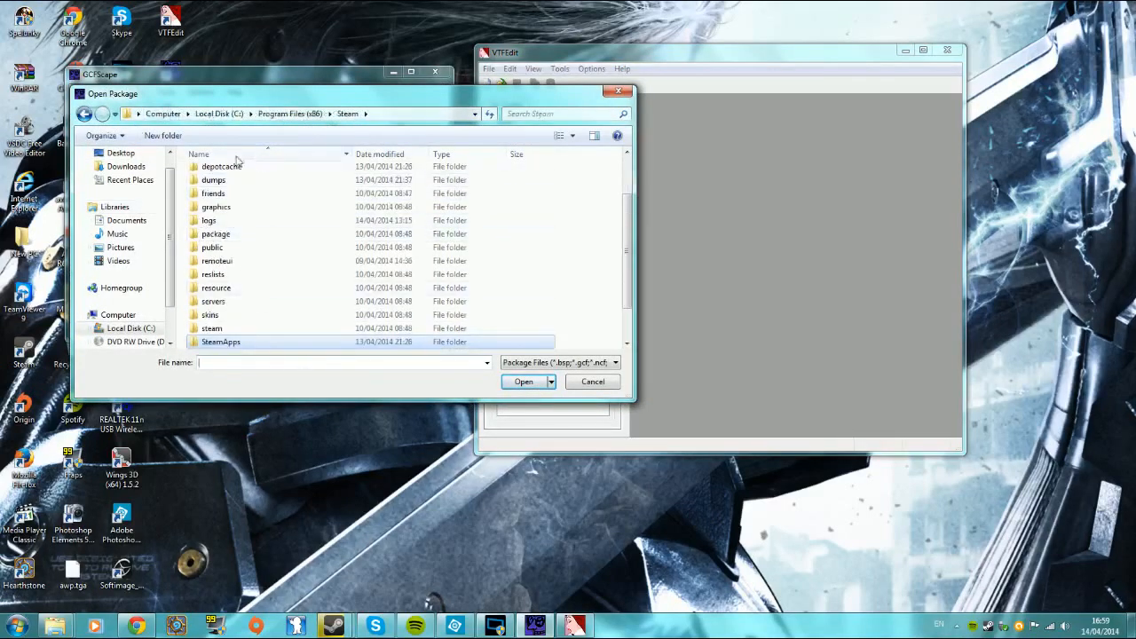
pyautogui.doubleClick(271, 343)
pyautogui.doubleClick(220, 173)
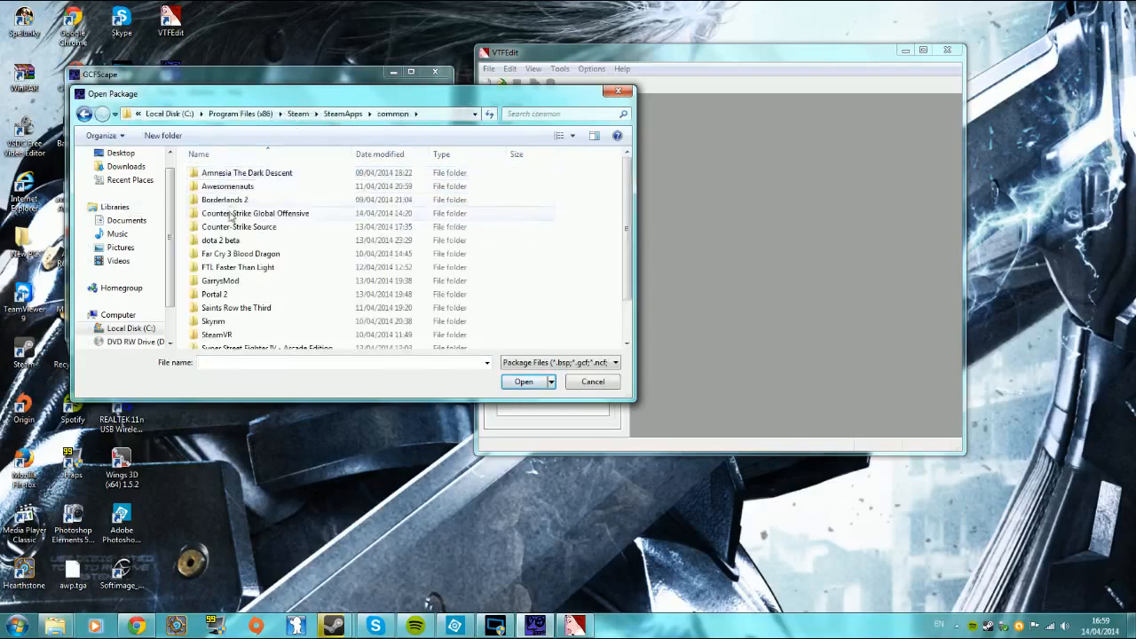
pyautogui.doubleClick(234, 217)
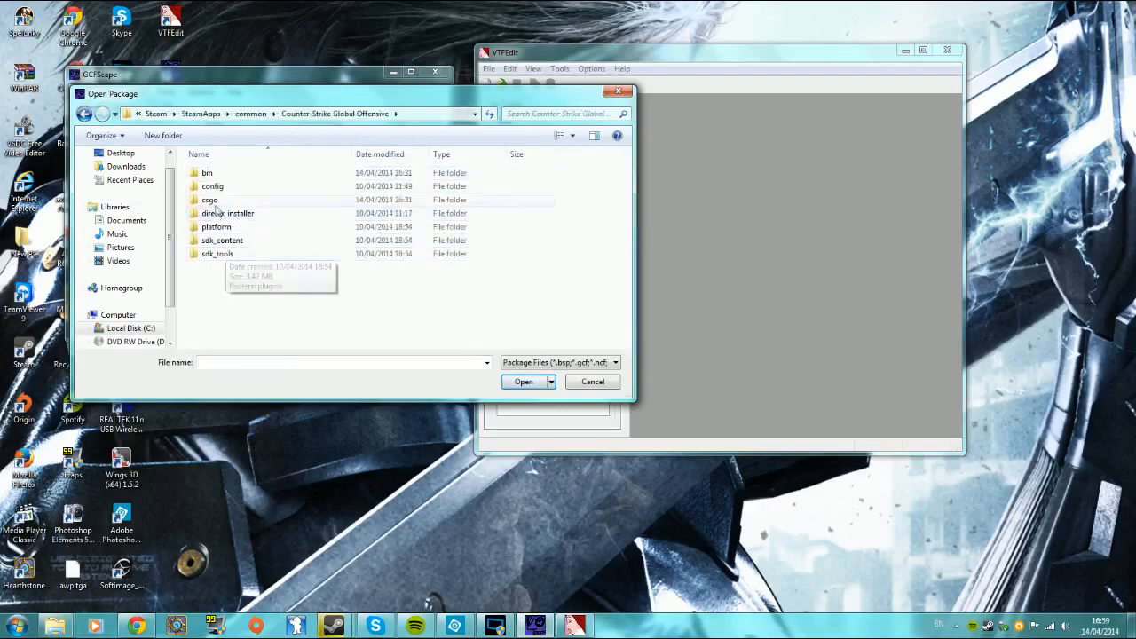
pyautogui.doubleClick(210, 199)
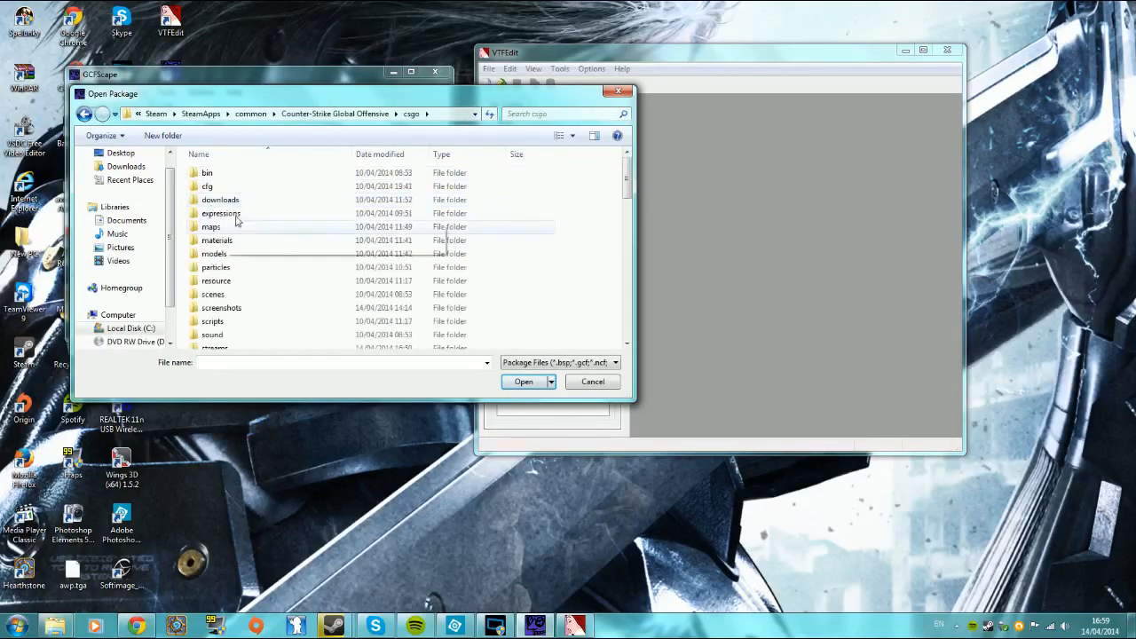
pyautogui.scroll(-8, 287, 247)
pyautogui.scroll(-4, 287, 247)
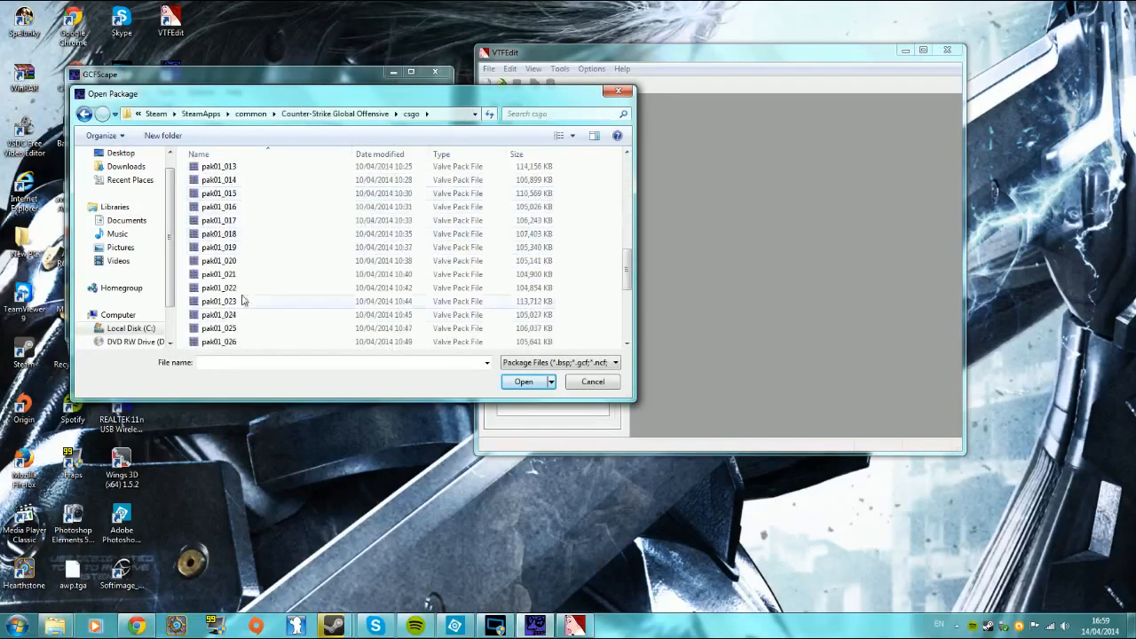
pyautogui.scroll(-4, 253, 197)
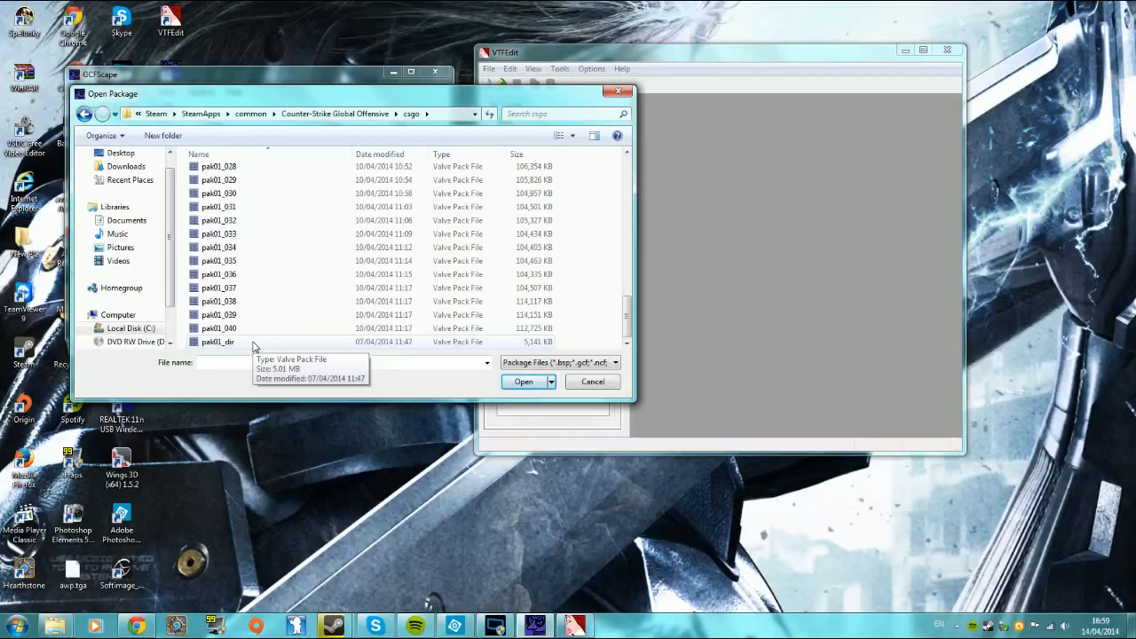
# Look inside the Vpks folder and return to the csgo folder
pyautogui.scroll(12, 253, 346)
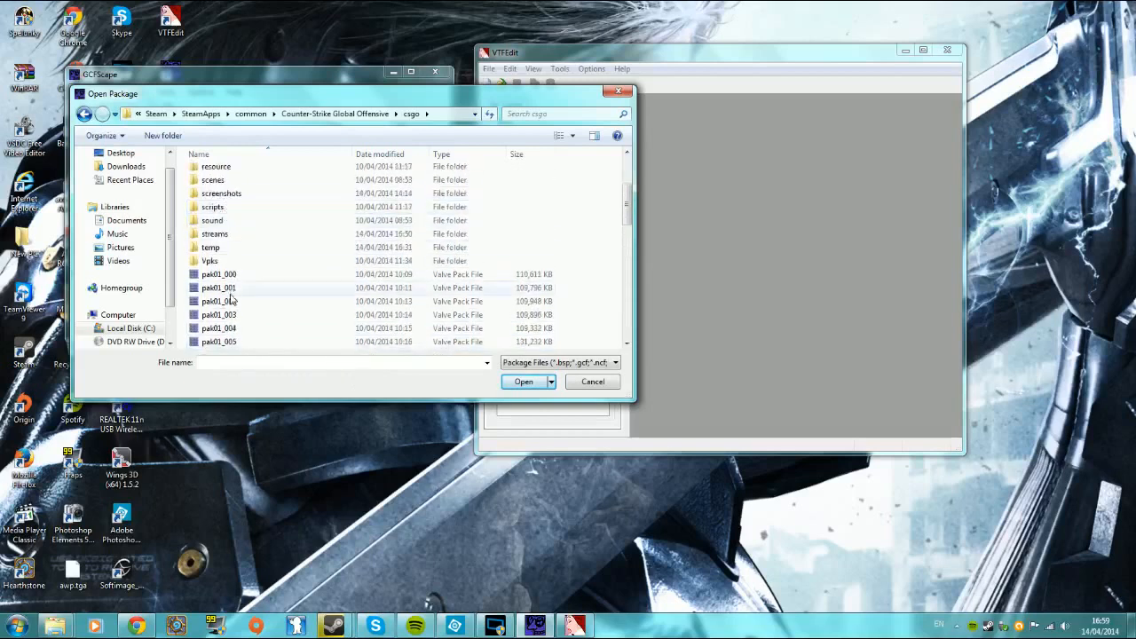
pyautogui.doubleClick(213, 261)
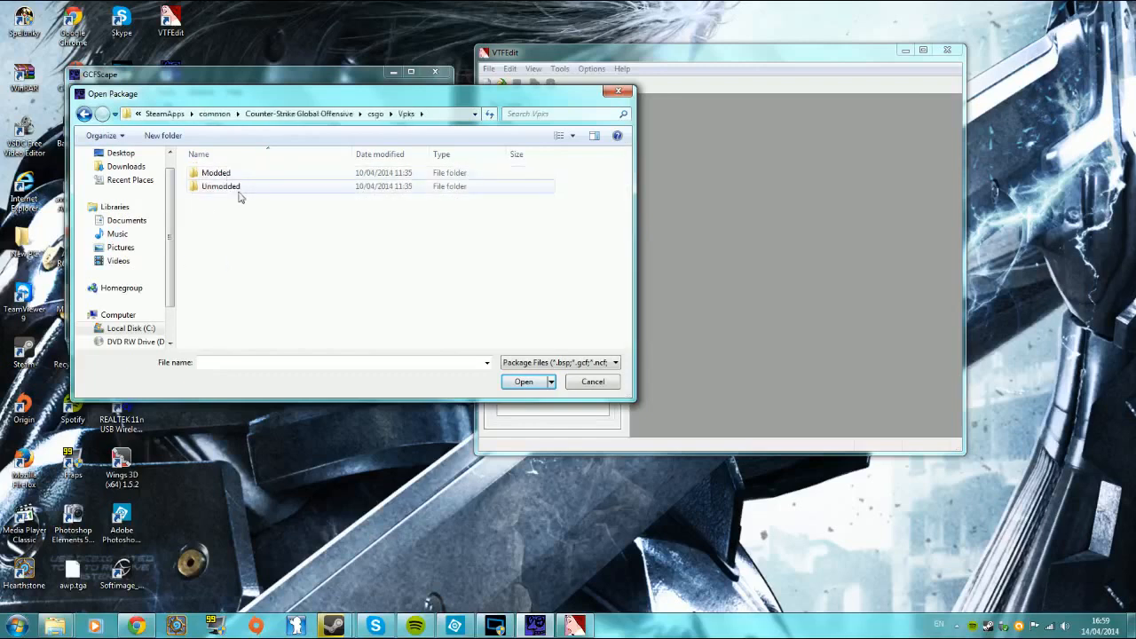
pyautogui.click(376, 113)
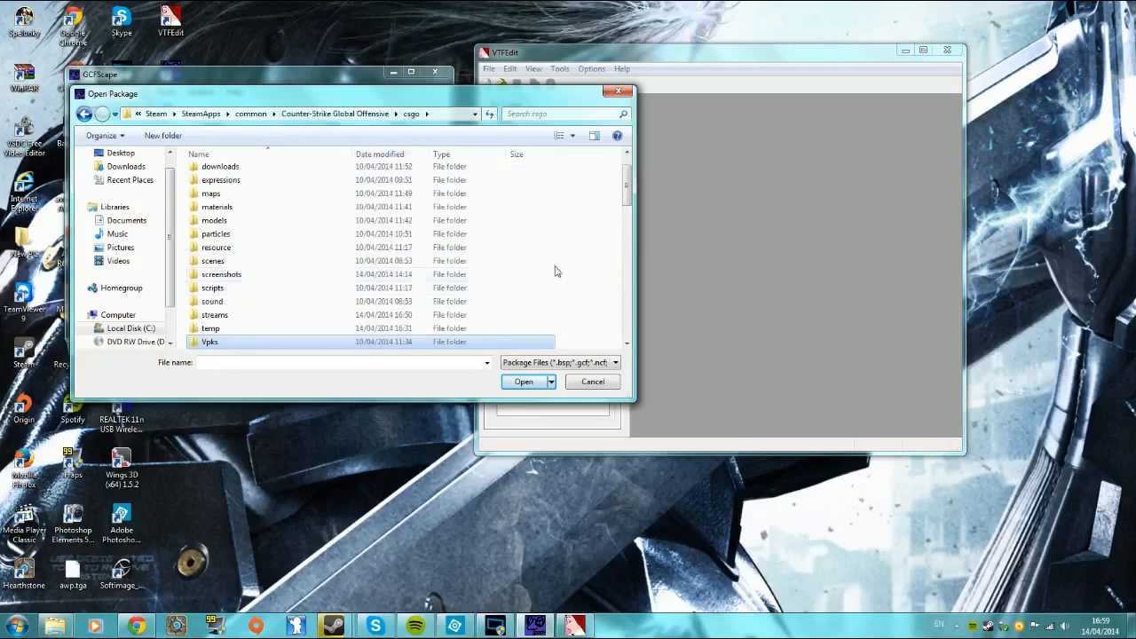
# Open the pak01_dir package from the csgo folder
pyautogui.scroll(-1, 577, 241)
pyautogui.scroll(-13, 287, 274)
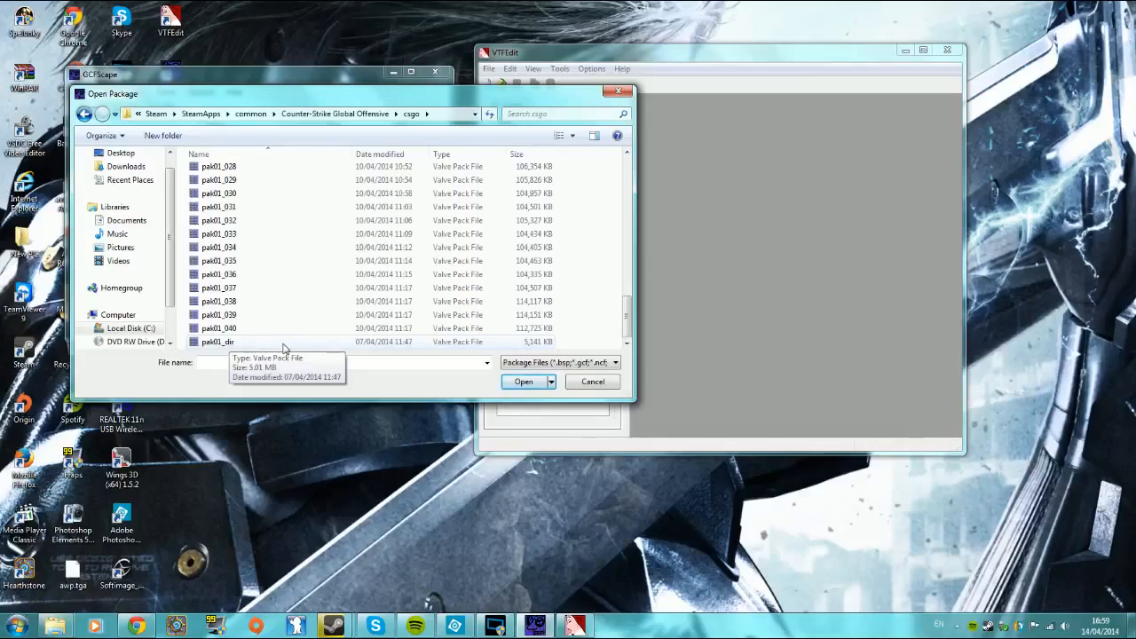
pyautogui.doubleClick(257, 343)
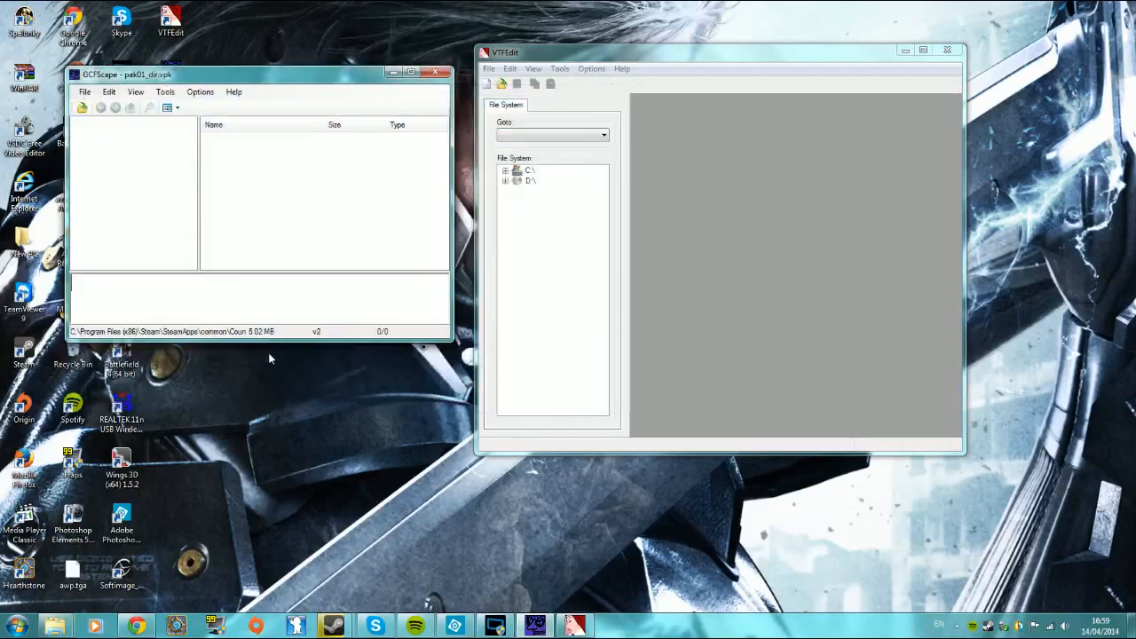
# Select the package's materials and models folders, bring up the Extract option for them, and close GCFScape
pyautogui.click(229, 140)
pyautogui.keyDown('ctrl'); pyautogui.click(229, 151); pyautogui.keyUp('ctrl')
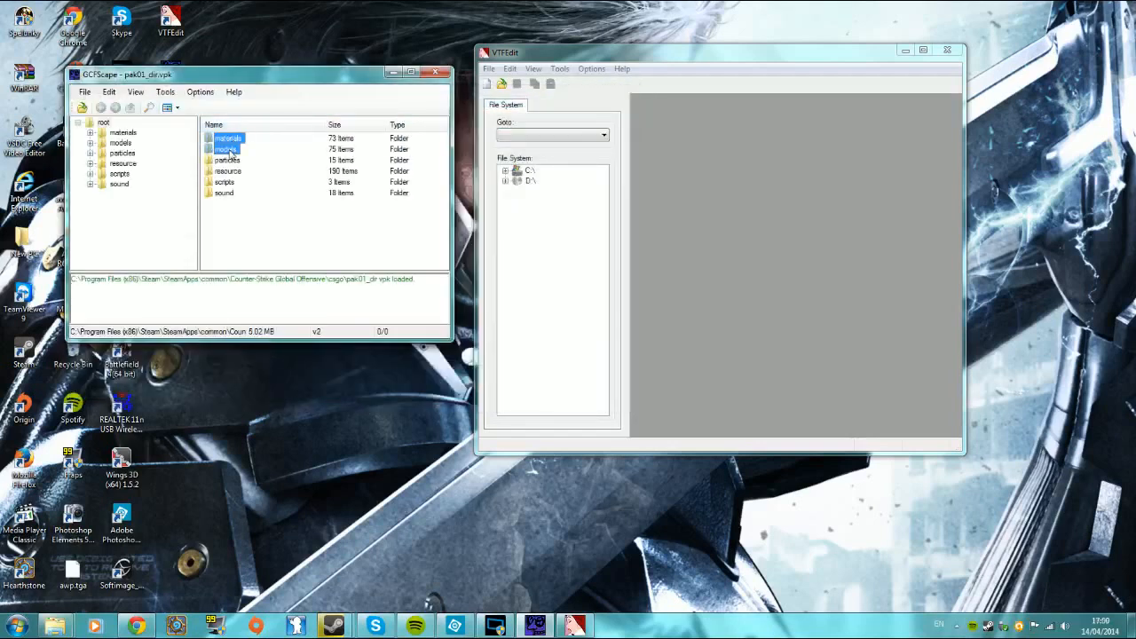
pyautogui.click(85, 92)
pyautogui.click(106, 100)
pyautogui.rightClick(257, 144)
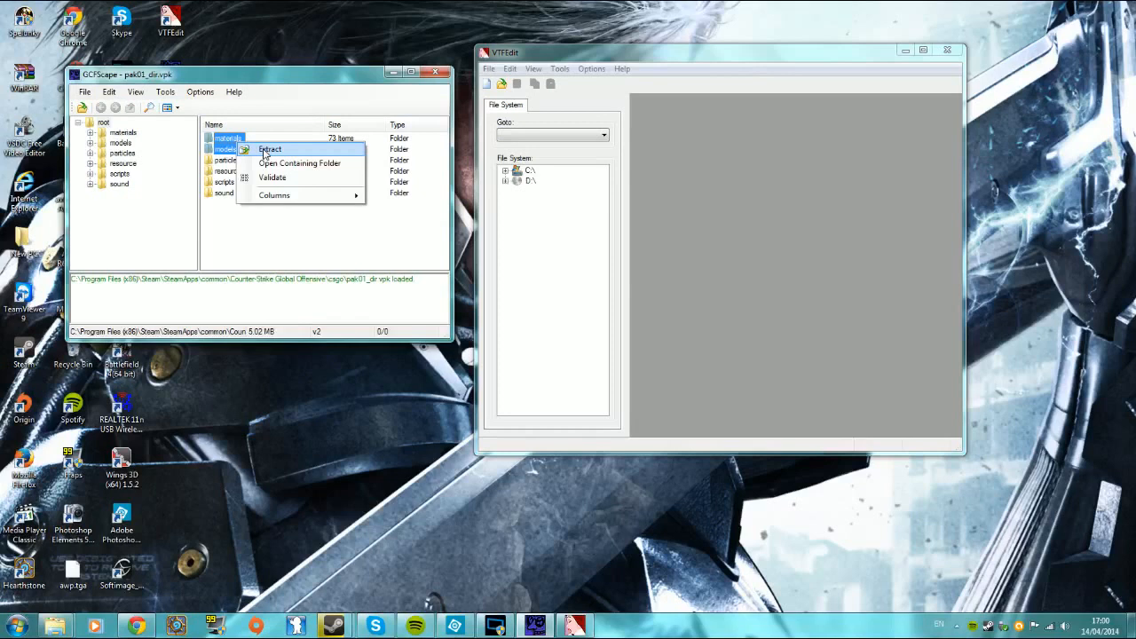
pyautogui.click(435, 71)
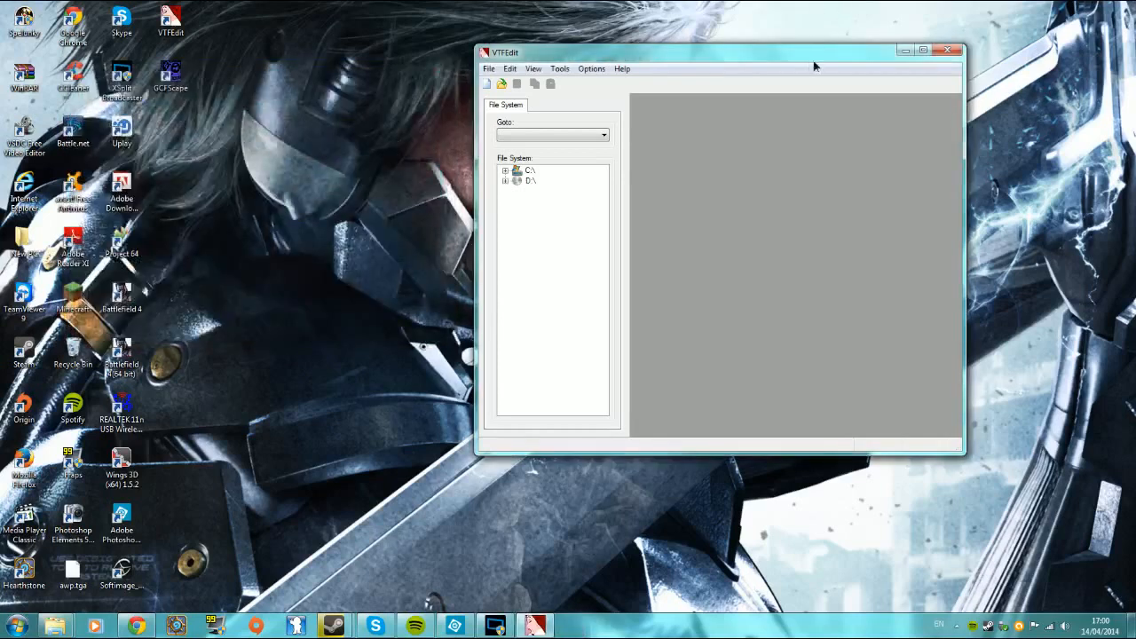
# Switch to VTFEdit, start a file import, and browse to the Steam folder in Program Files (x86) on drive C
pyautogui.moveTo(814, 61); pyautogui.dragTo(680, 45)
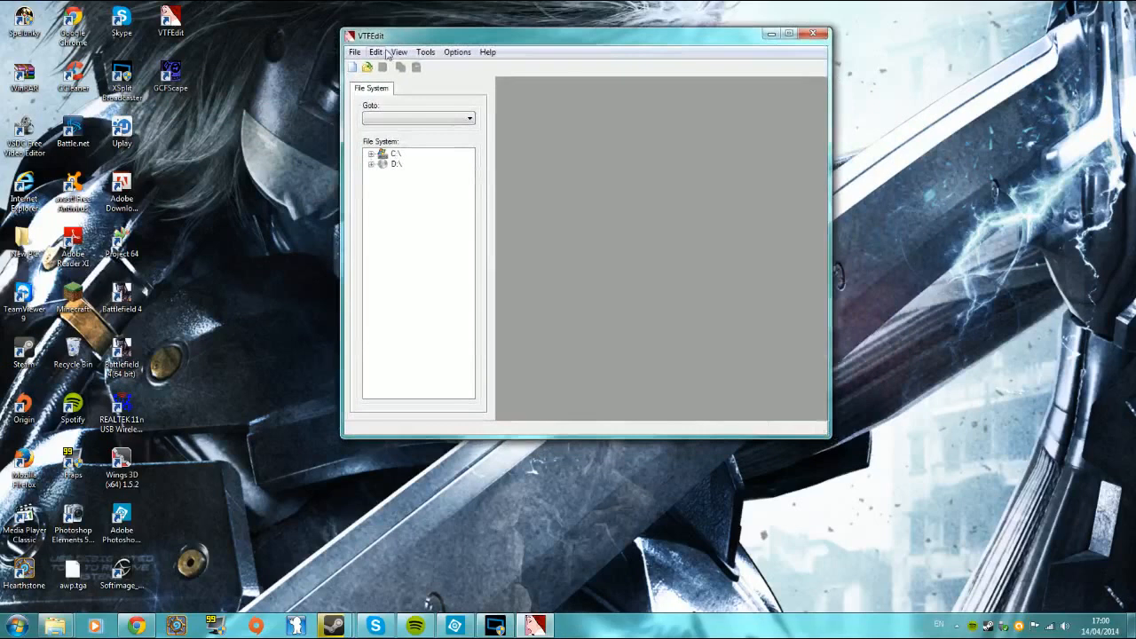
pyautogui.click(357, 53)
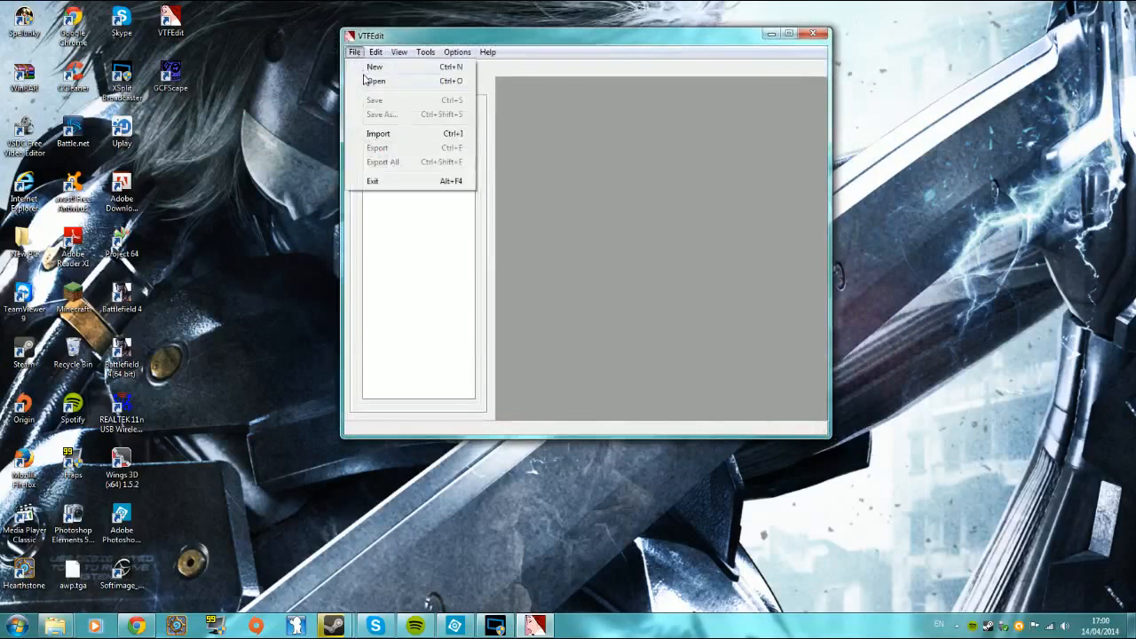
pyautogui.click(382, 135)
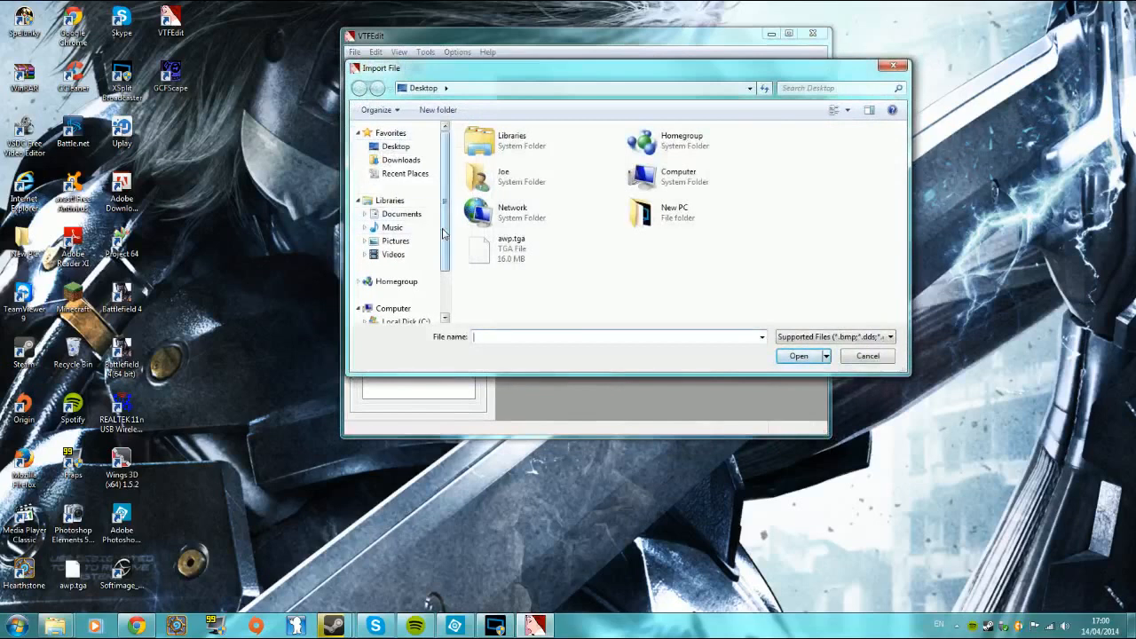
pyautogui.scroll(-2, 413, 239)
pyautogui.click(413, 264)
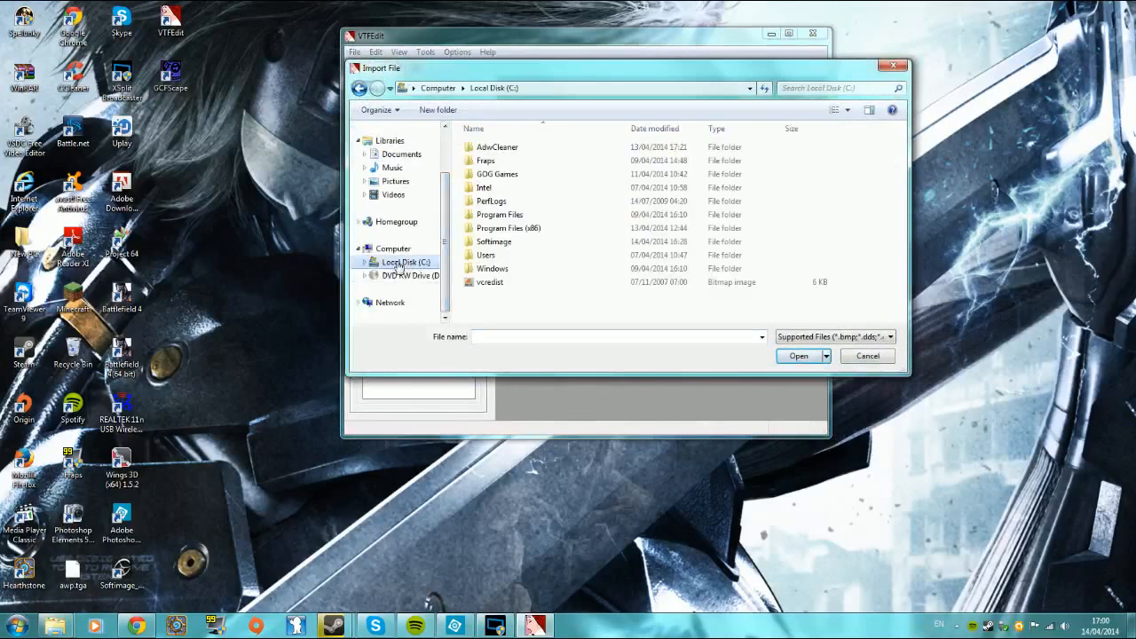
pyautogui.doubleClick(508, 231)
pyautogui.scroll(-5, 502, 253)
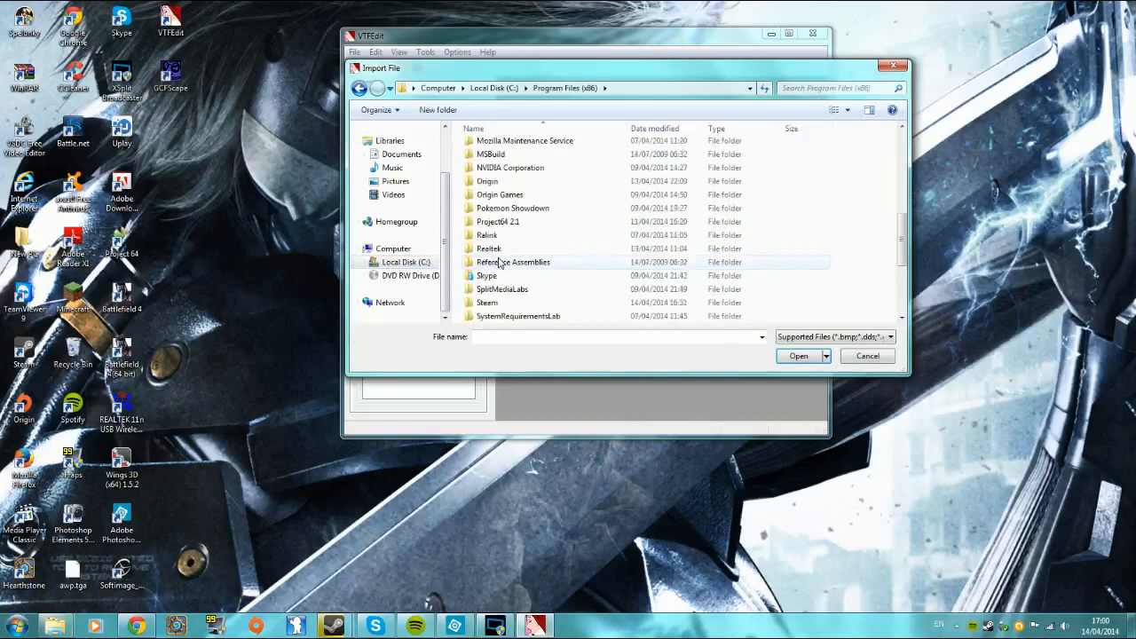
pyautogui.scroll(-1, 499, 263)
pyautogui.doubleClick(499, 263)
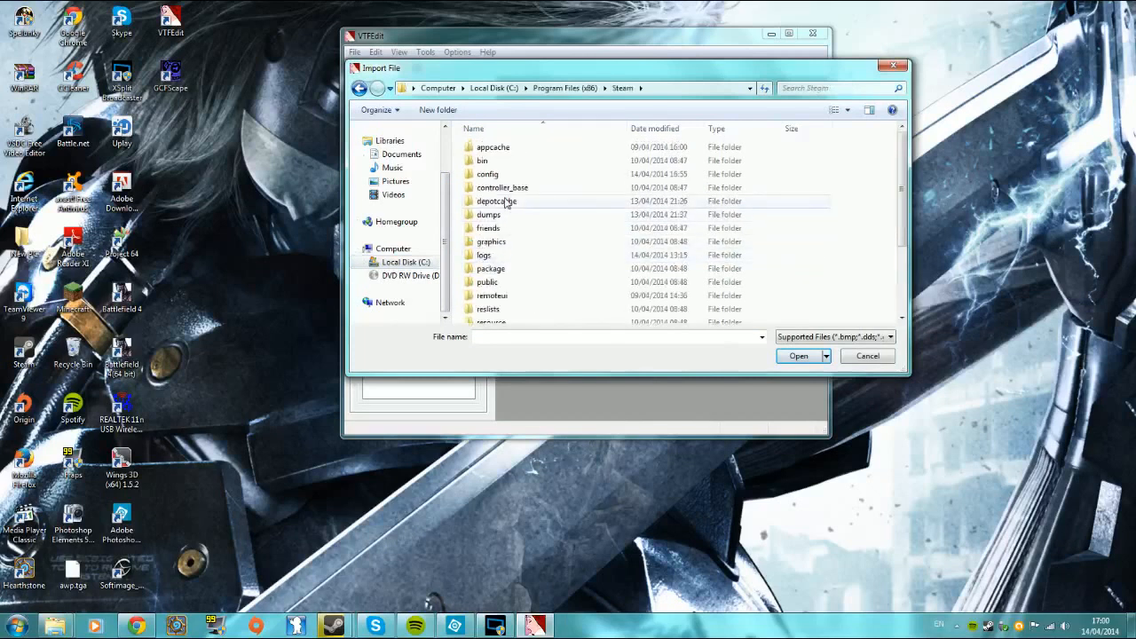
# Browse from the Steam folder to SteamApps\common\Counter-Strike Global Offensive\csgo
pyautogui.scroll(-2, 509, 262)
pyautogui.doubleClick(508, 277)
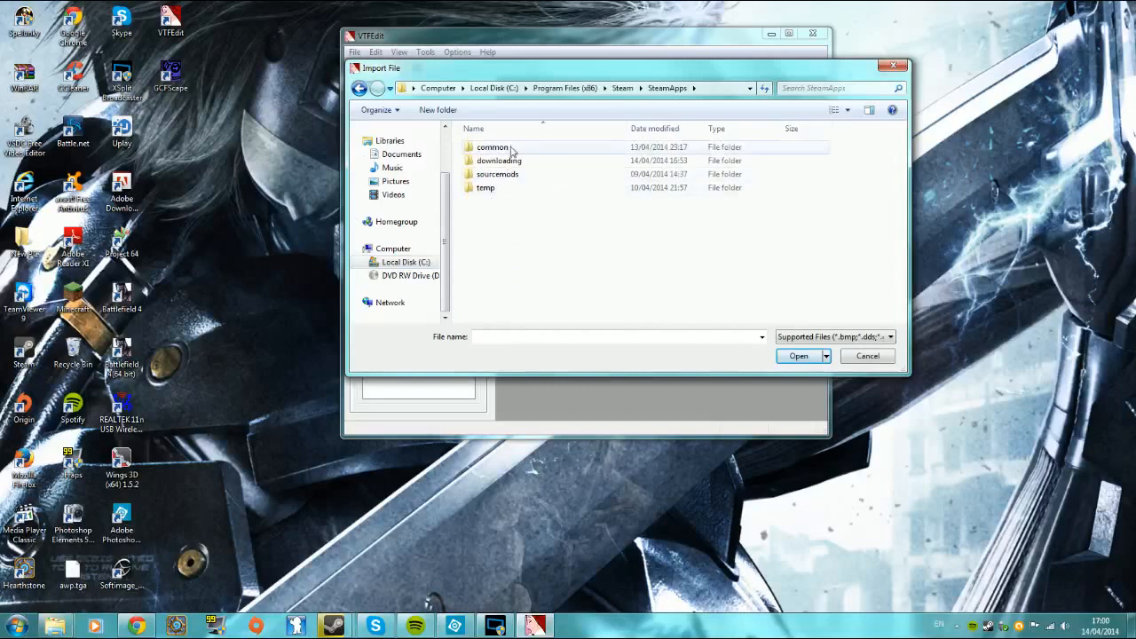
pyautogui.doubleClick(510, 153)
pyautogui.scroll(-1, 523, 236)
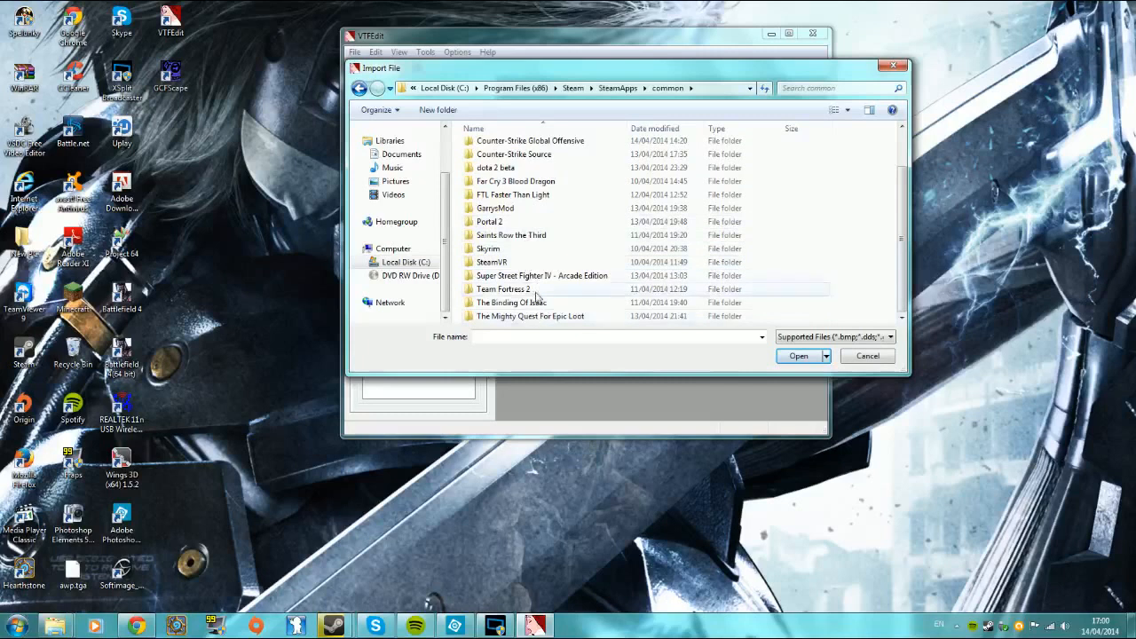
pyautogui.scroll(2, 530, 178)
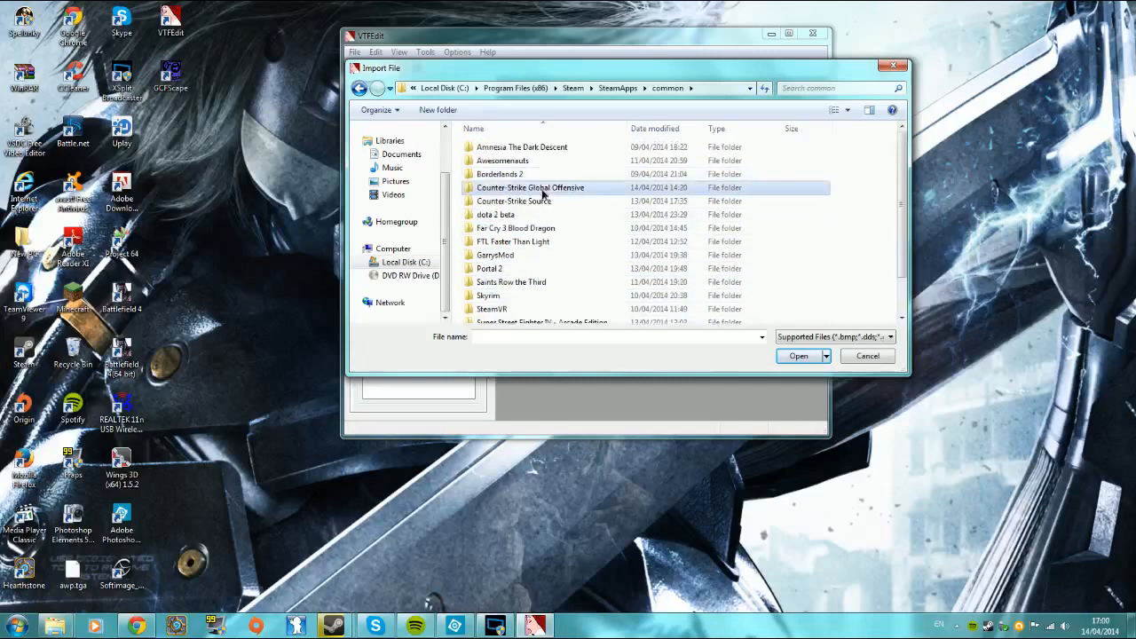
pyautogui.doubleClick(535, 202)
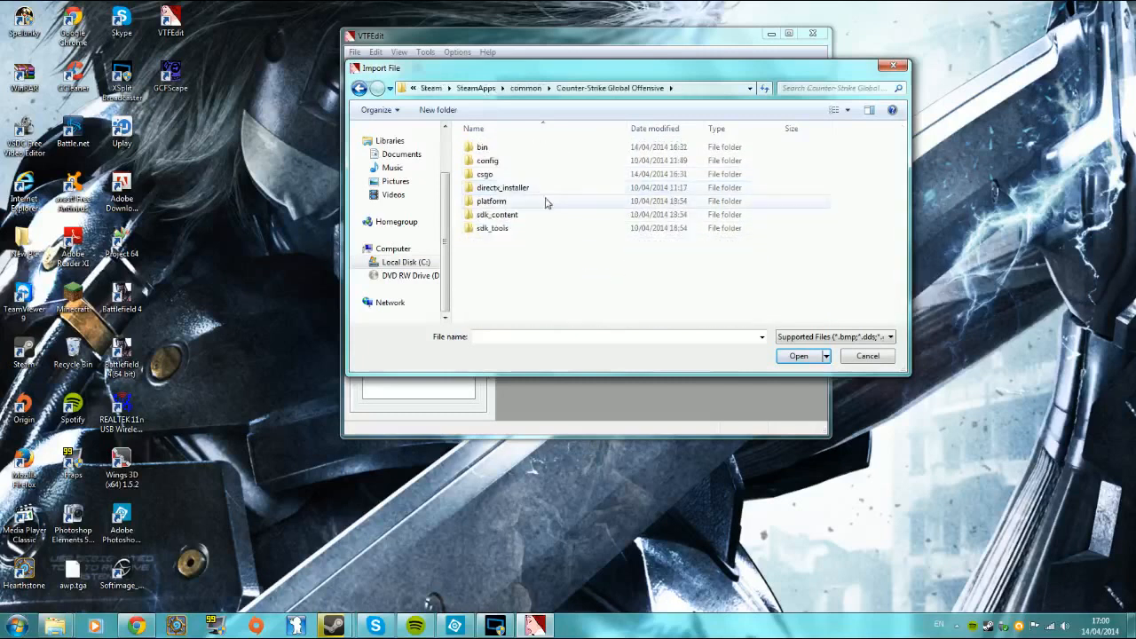
pyautogui.doubleClick(504, 174)
# Go into the materials folder within csgo and open its models subfolder
pyautogui.scroll(-1, 528, 173)
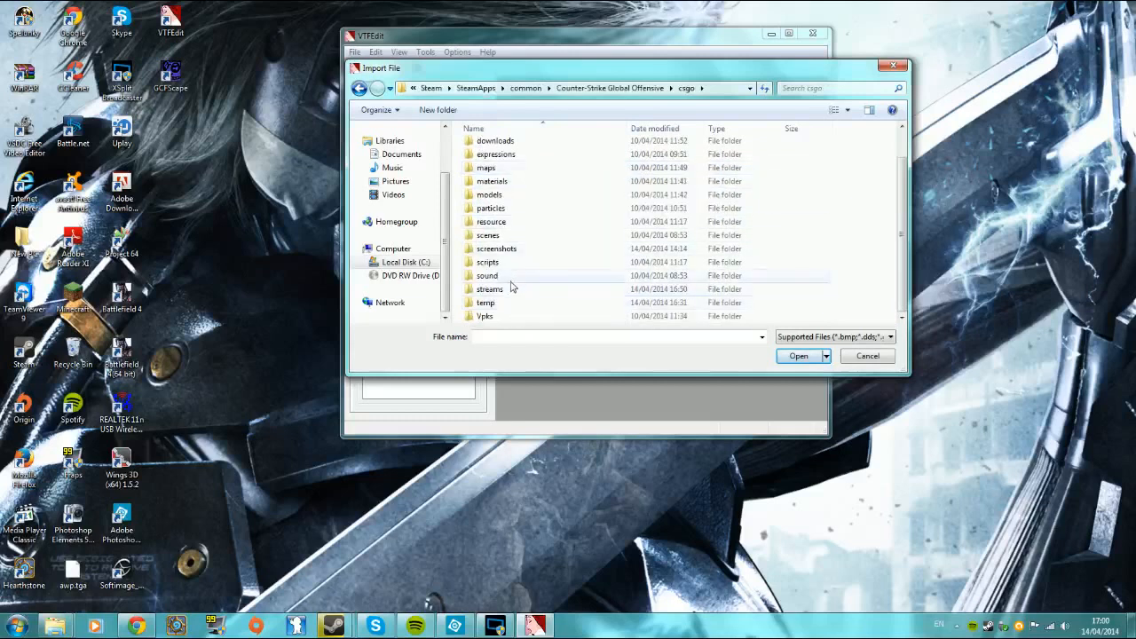
pyautogui.doubleClick(503, 183)
pyautogui.scroll(-7, 537, 218)
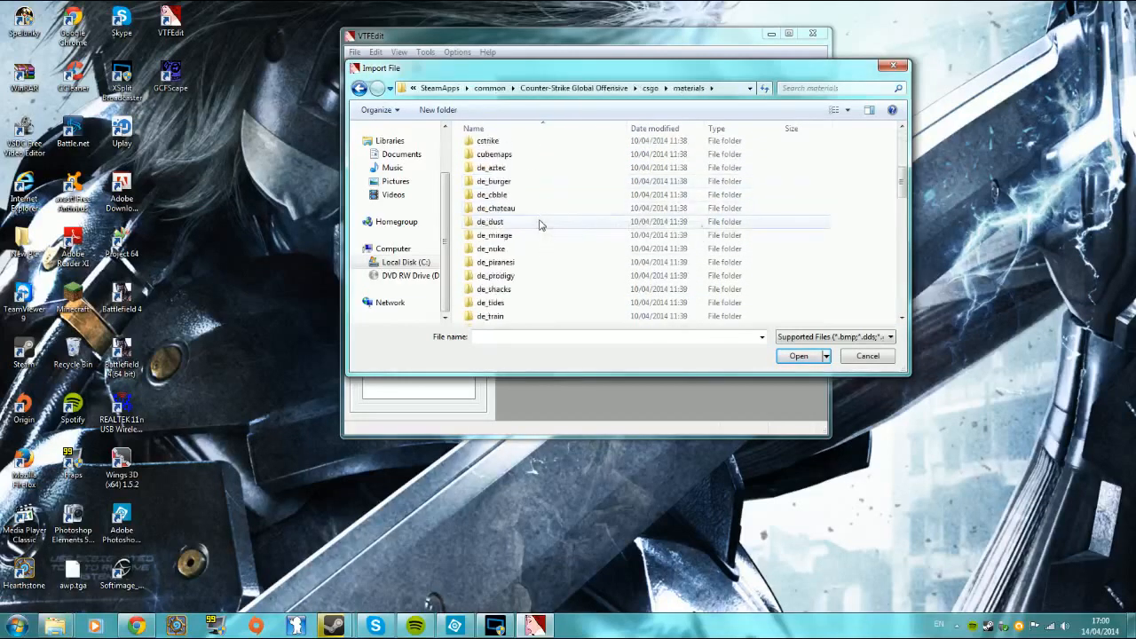
pyautogui.scroll(-6, 537, 215)
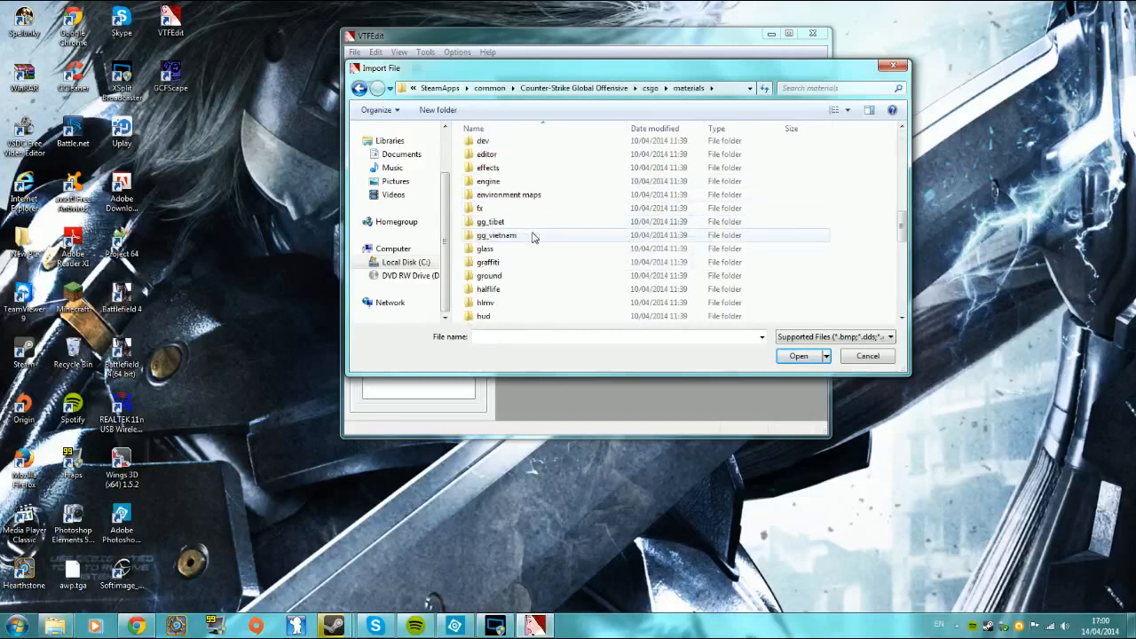
pyautogui.scroll(-2, 532, 233)
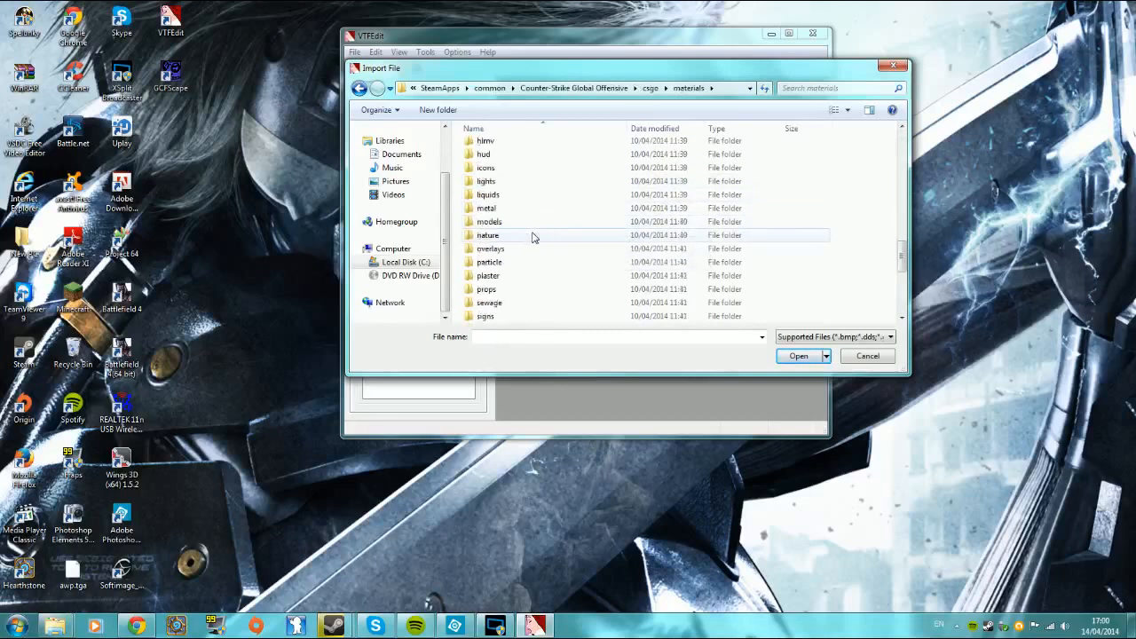
pyautogui.doubleClick(533, 228)
# Browse to the weapons\v_models\snip_awp folder and check the file types supported for import
pyautogui.scroll(-15, 532, 229)
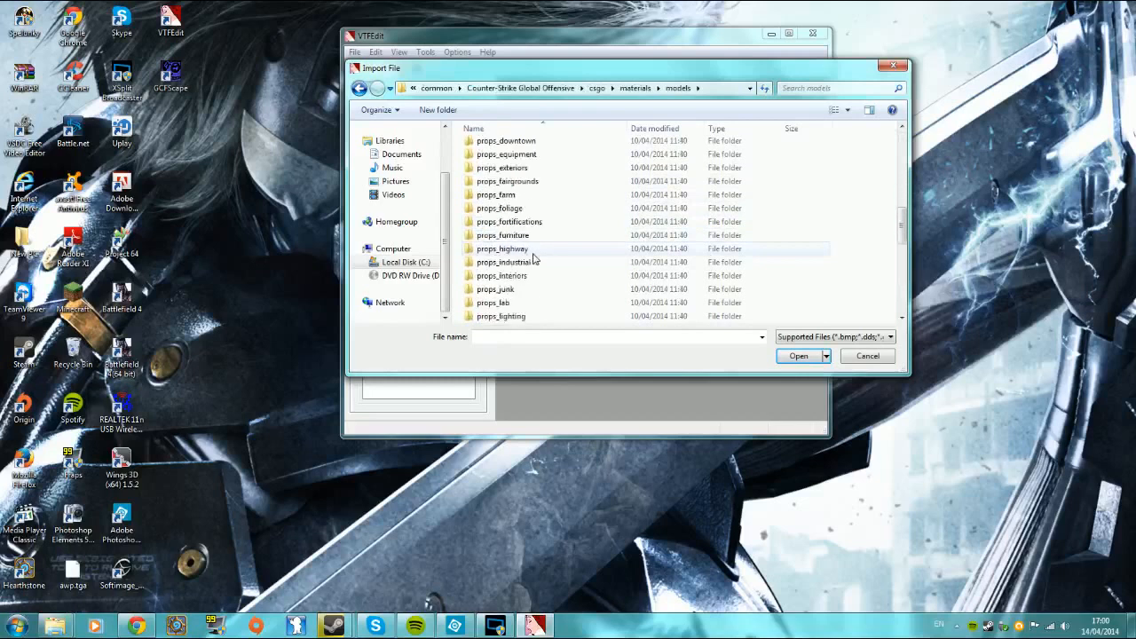
pyautogui.doubleClick(520, 316)
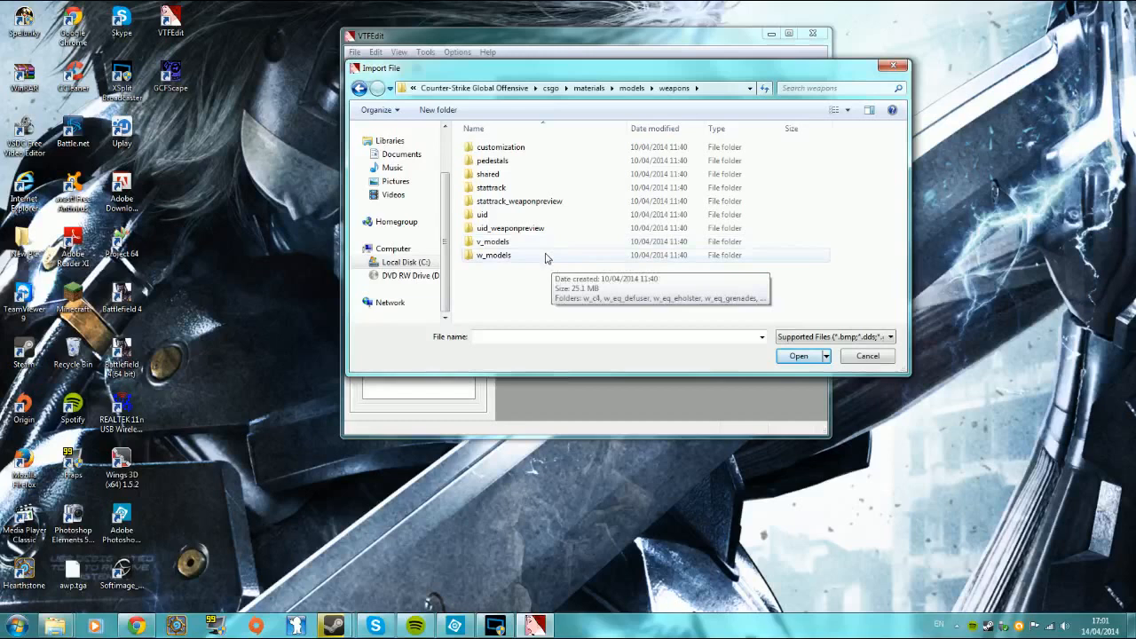
pyautogui.doubleClick(493, 242)
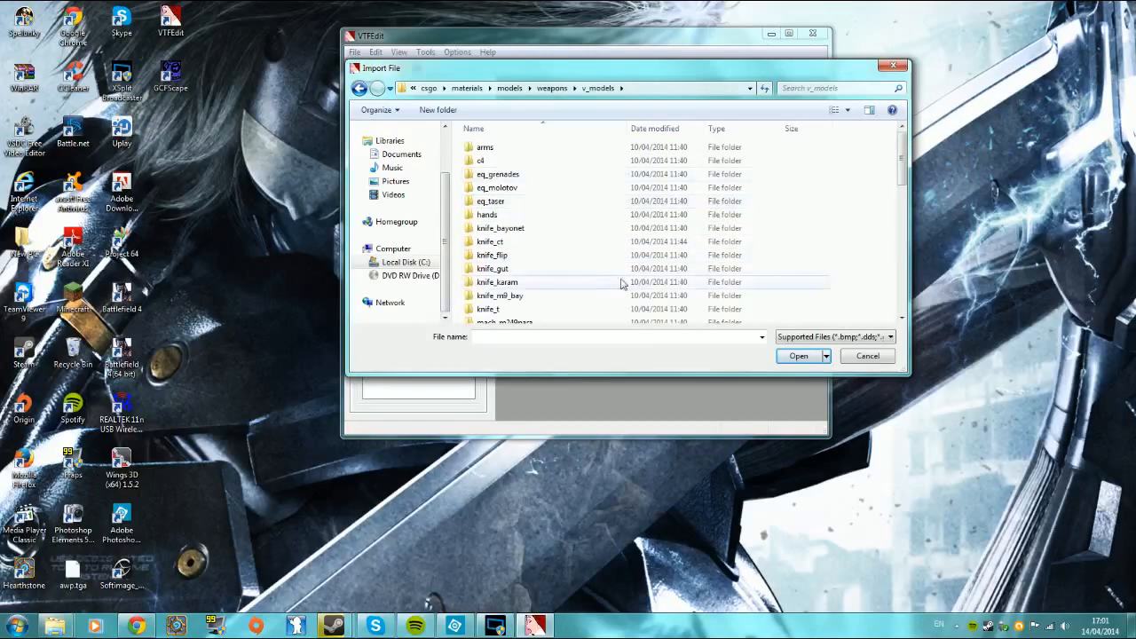
pyautogui.scroll(-5, 693, 223)
pyautogui.scroll(-6, 694, 223)
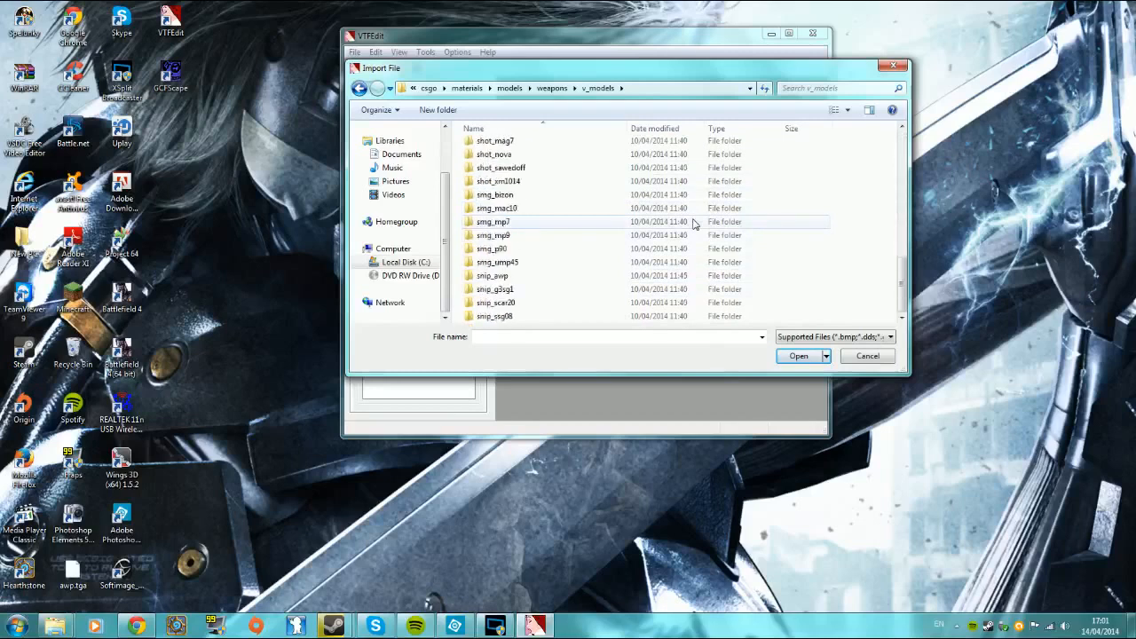
pyautogui.doubleClick(591, 276)
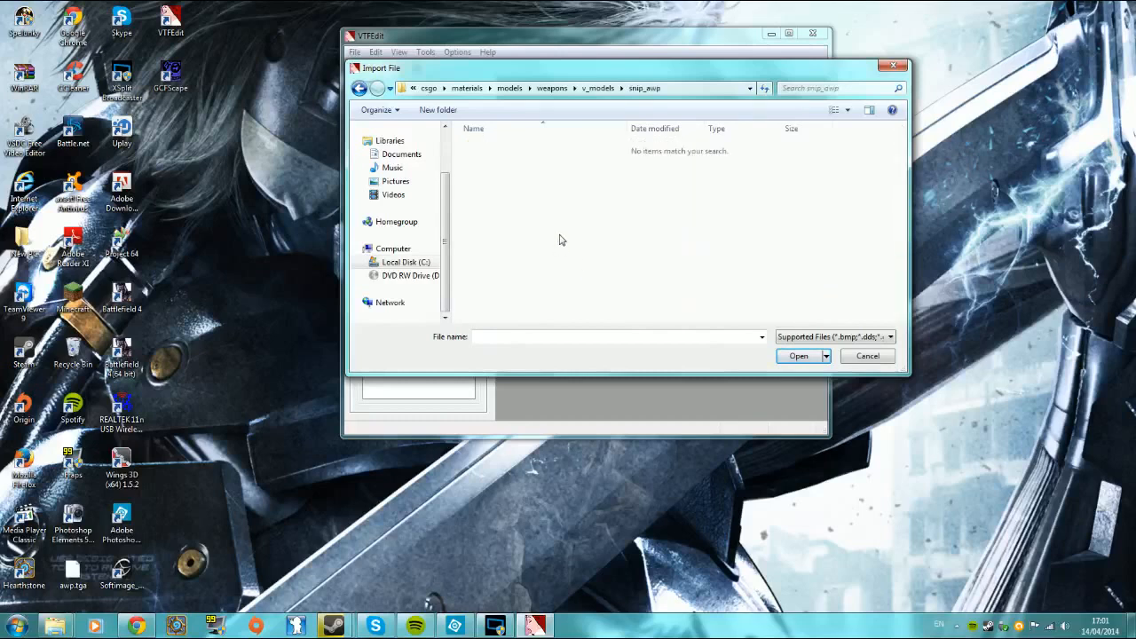
pyautogui.click(818, 338)
pyautogui.click(817, 336)
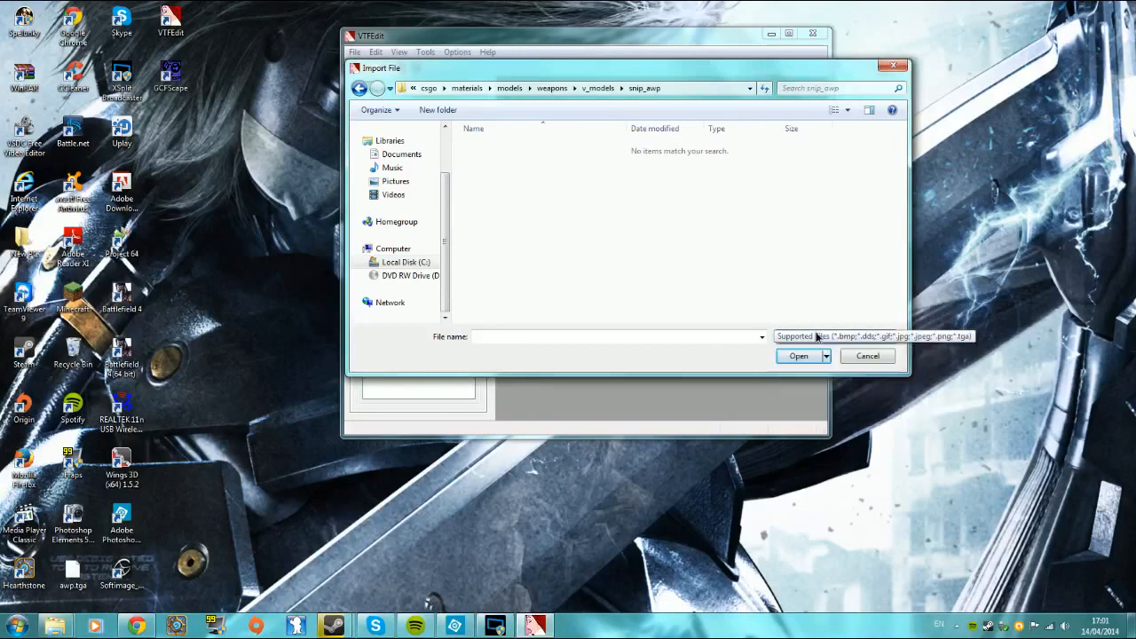
# Cancel the import, start opening a file instead, and browse to the Steam folder in Program Files (x86) on drive C
pyautogui.click(893, 66)
pyautogui.click(354, 52)
pyautogui.click(360, 80)
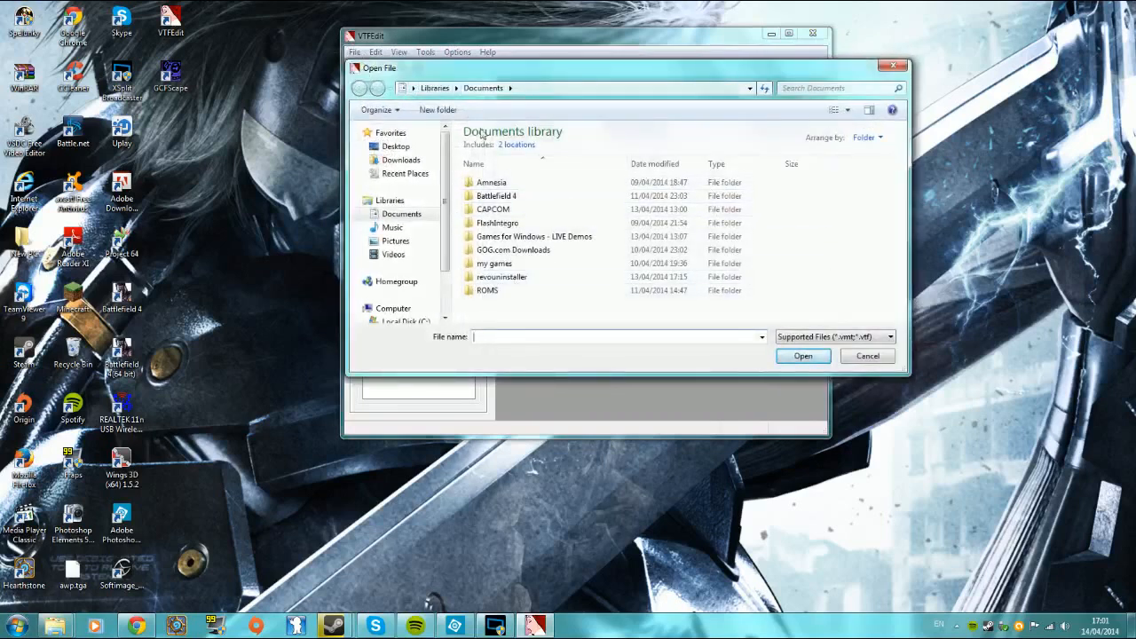
pyautogui.click(456, 88)
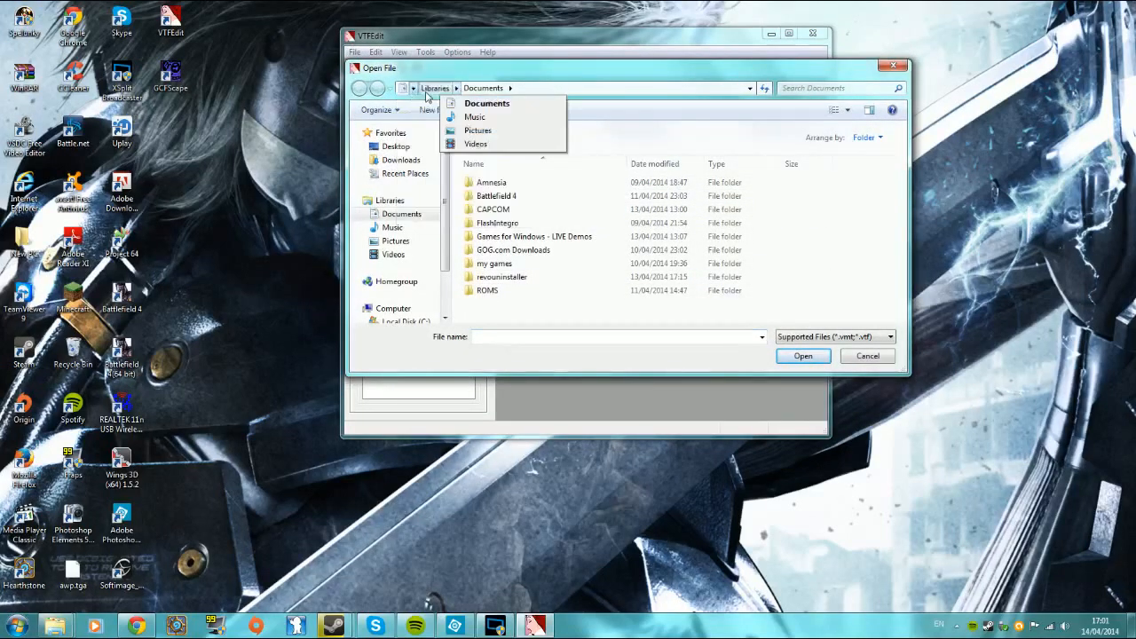
pyautogui.click(411, 88)
pyautogui.click(426, 169)
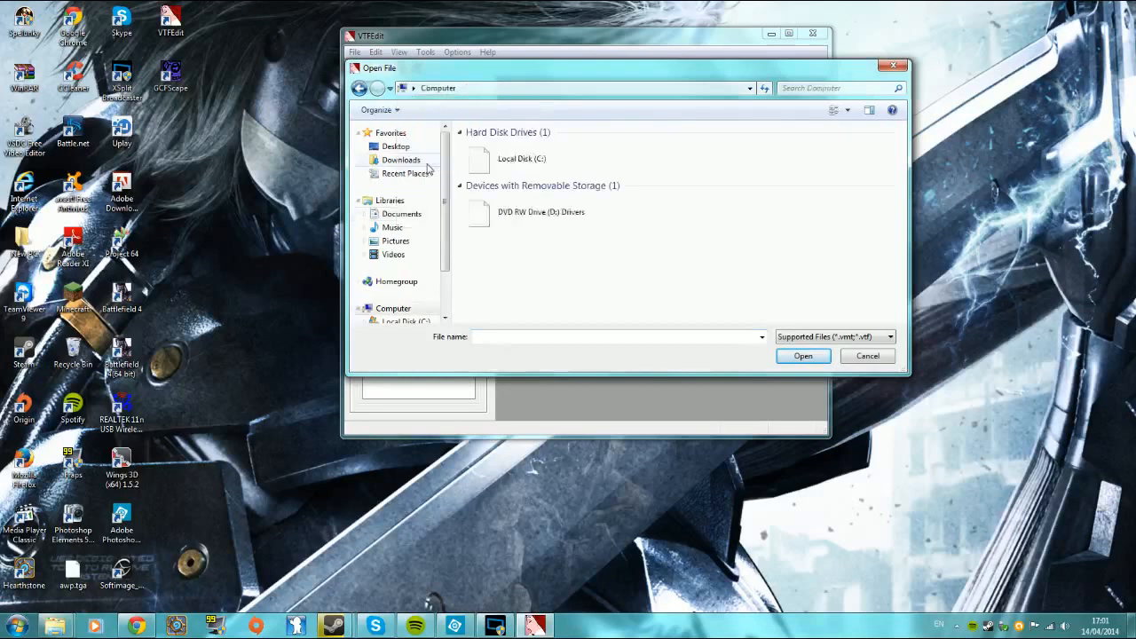
pyautogui.doubleClick(524, 159)
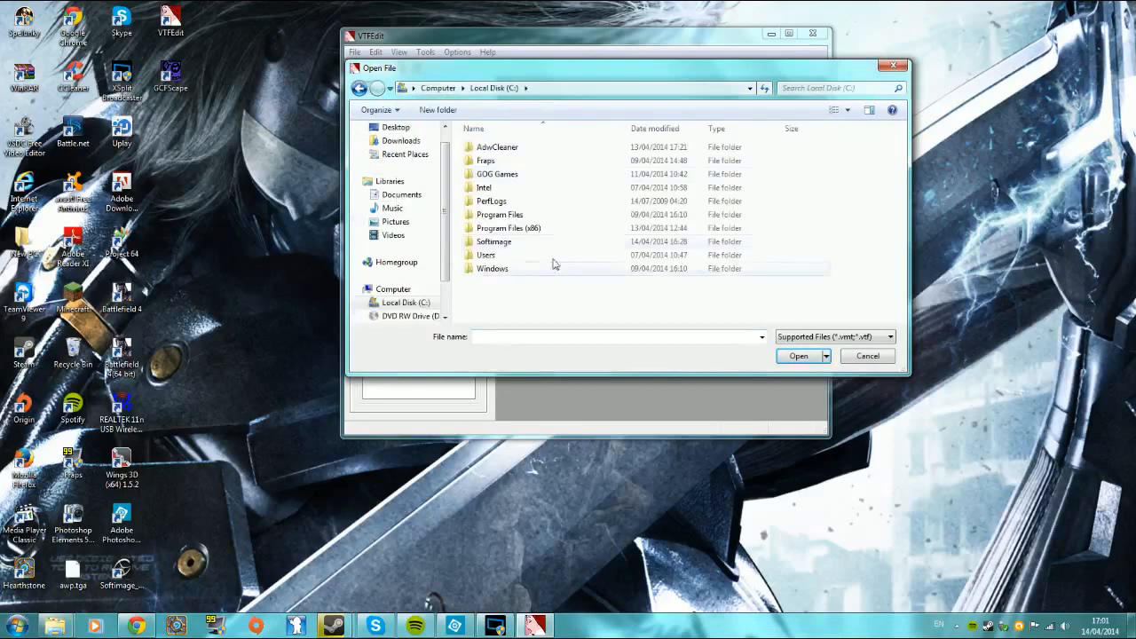
pyautogui.doubleClick(508, 229)
pyautogui.scroll(-5, 511, 263)
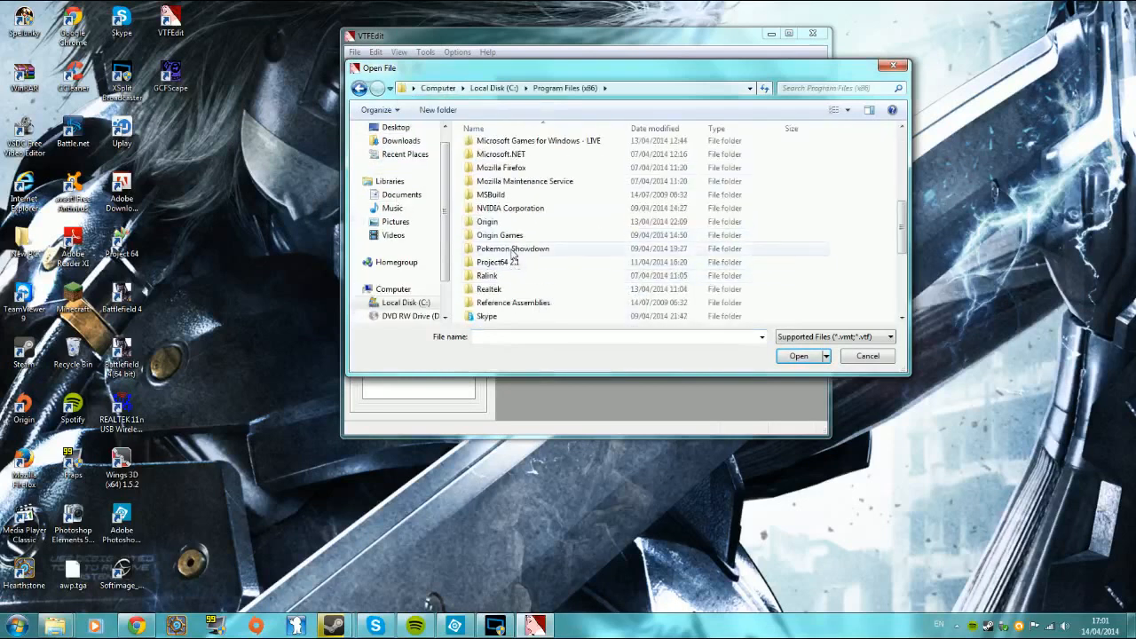
pyautogui.scroll(2, 511, 263)
pyautogui.scroll(-2, 510, 263)
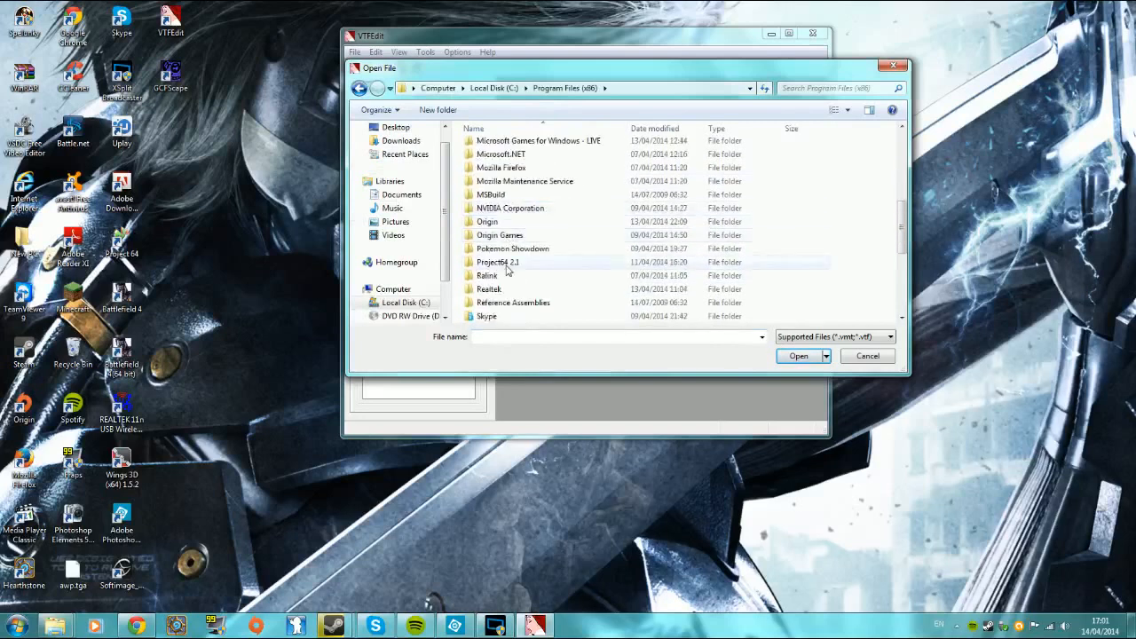
pyautogui.scroll(-1, 503, 315)
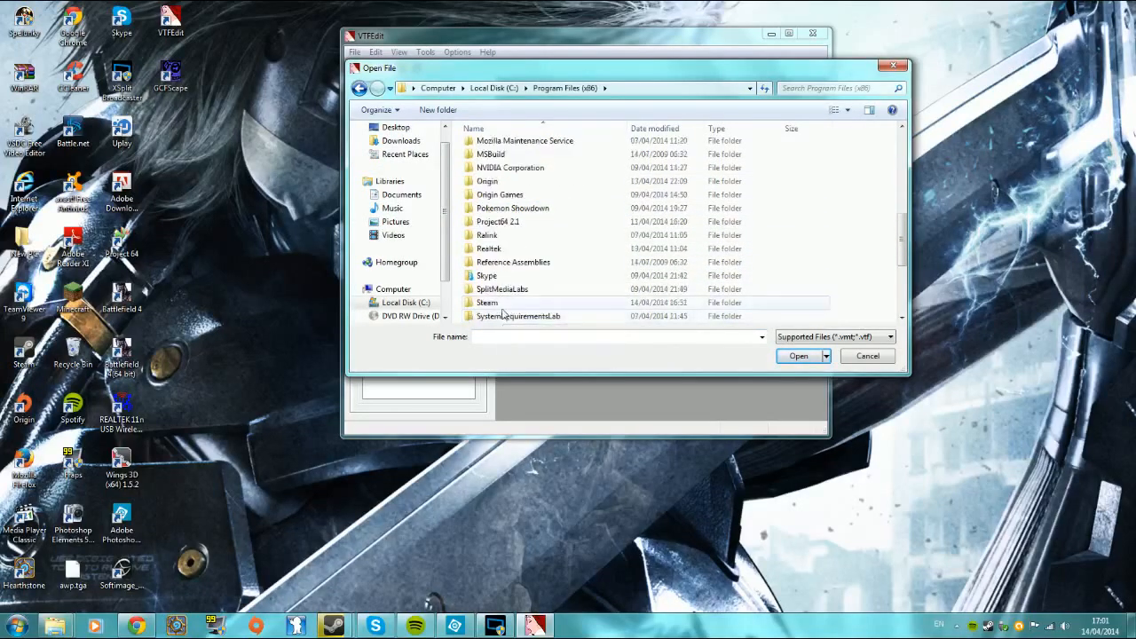
pyautogui.doubleClick(503, 305)
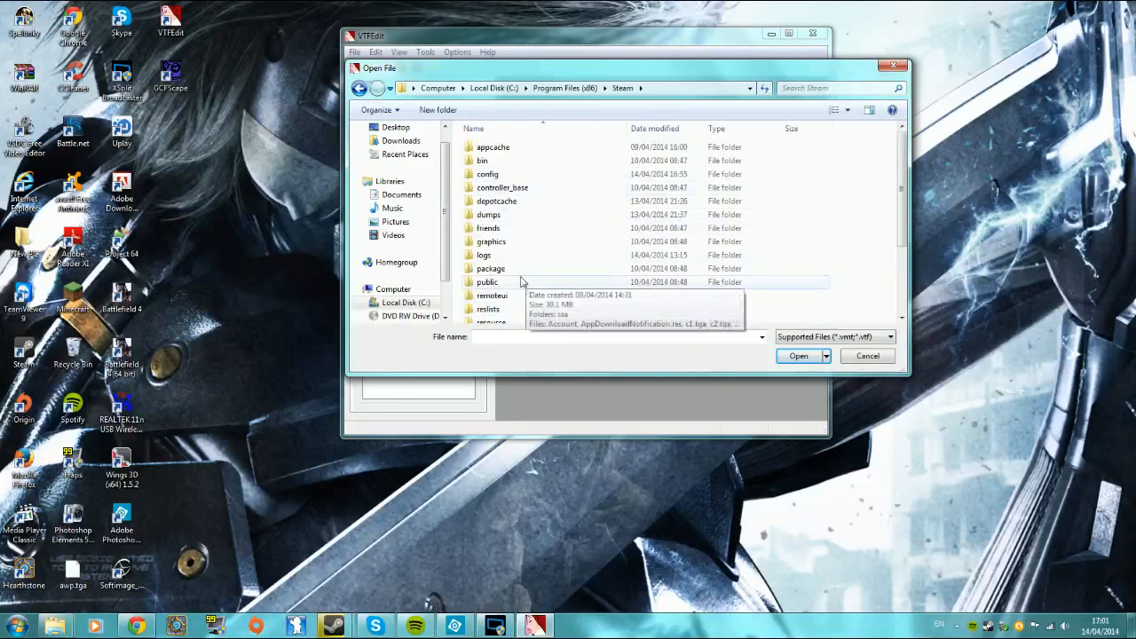
# Browse from the Steam folder through SteamApps and common to the csgo folder of Counter-Strike Global Offensive
pyautogui.scroll(-3, 520, 283)
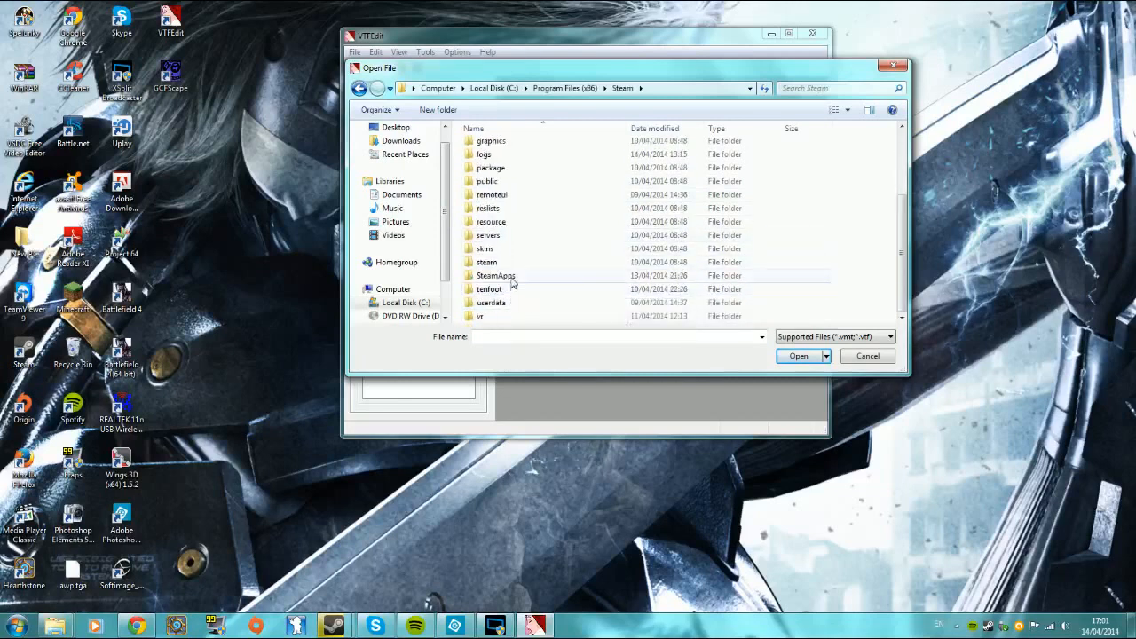
pyautogui.doubleClick(497, 276)
pyautogui.doubleClick(488, 147)
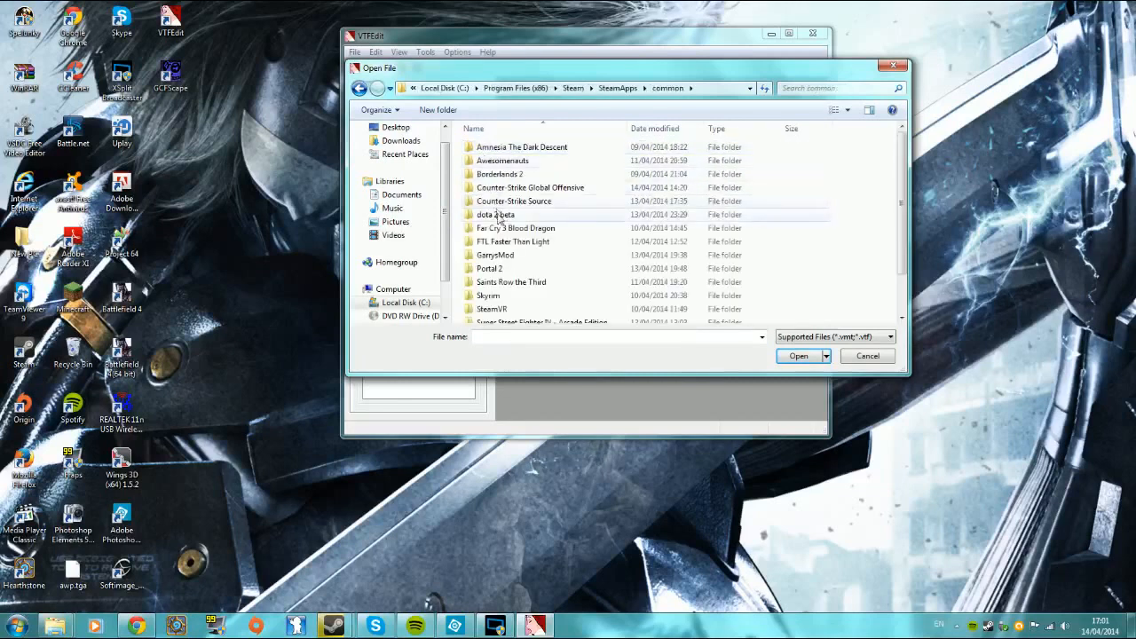
pyautogui.doubleClick(503, 188)
pyautogui.doubleClick(501, 178)
pyautogui.scroll(-2, 515, 253)
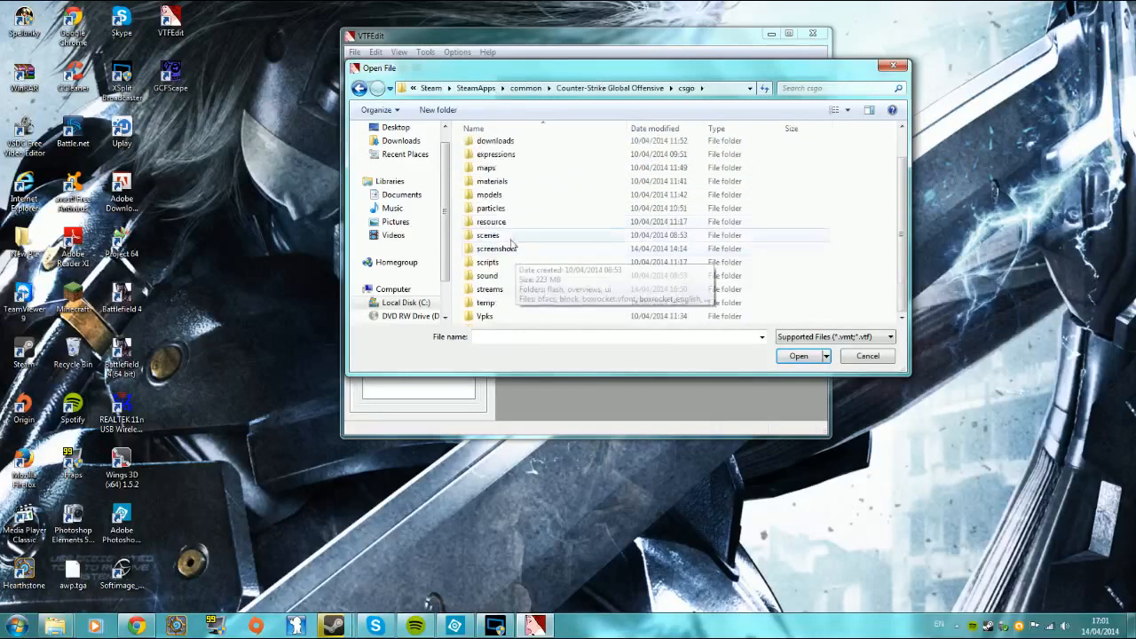
pyautogui.doubleClick(502, 197)
pyautogui.scroll(-3, 506, 222)
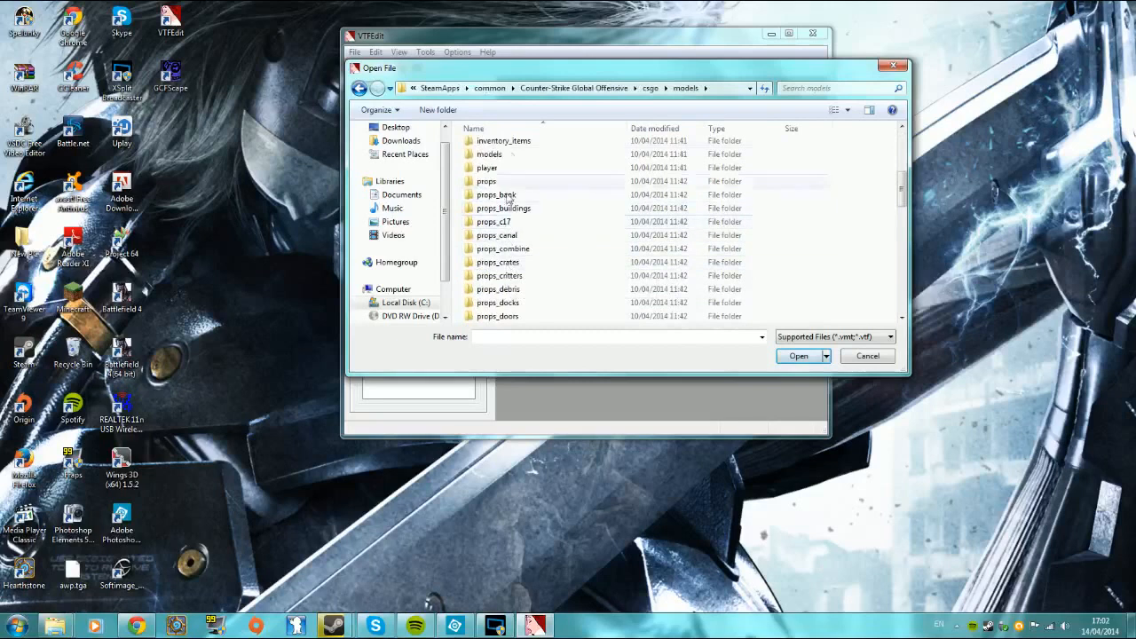
pyautogui.click(651, 88)
# Browse from csgo to the materials\models\weapons folder
pyautogui.doubleClick(498, 215)
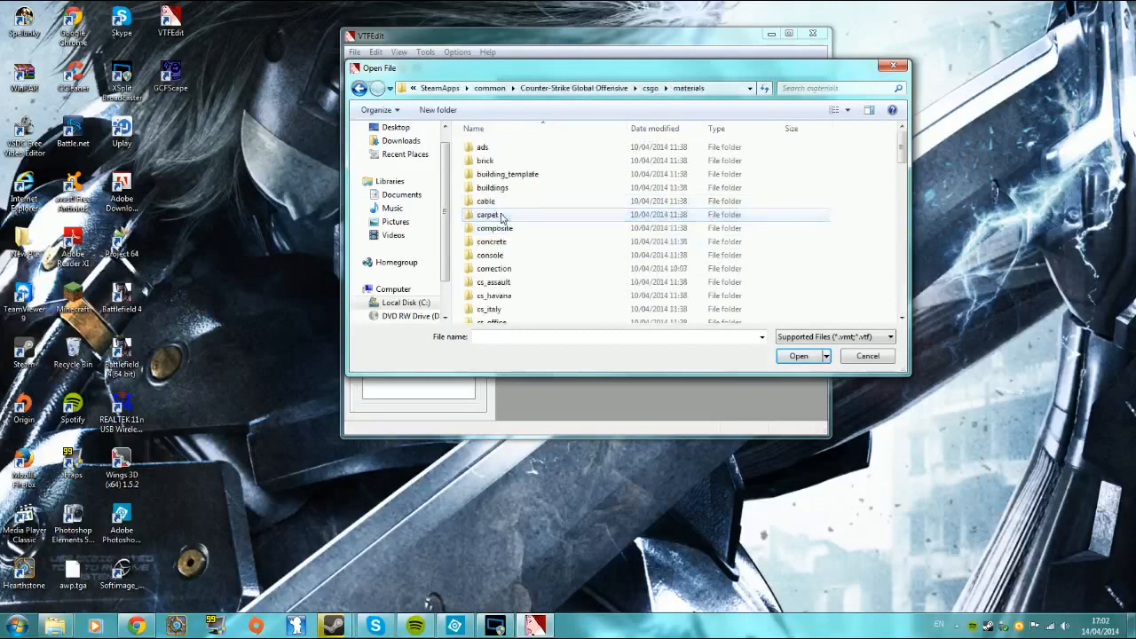
pyautogui.scroll(-10, 506, 222)
pyautogui.scroll(-2, 508, 213)
pyautogui.doubleClick(508, 266)
pyautogui.scroll(-12, 510, 269)
pyautogui.scroll(-3, 519, 284)
pyautogui.doubleClick(507, 306)
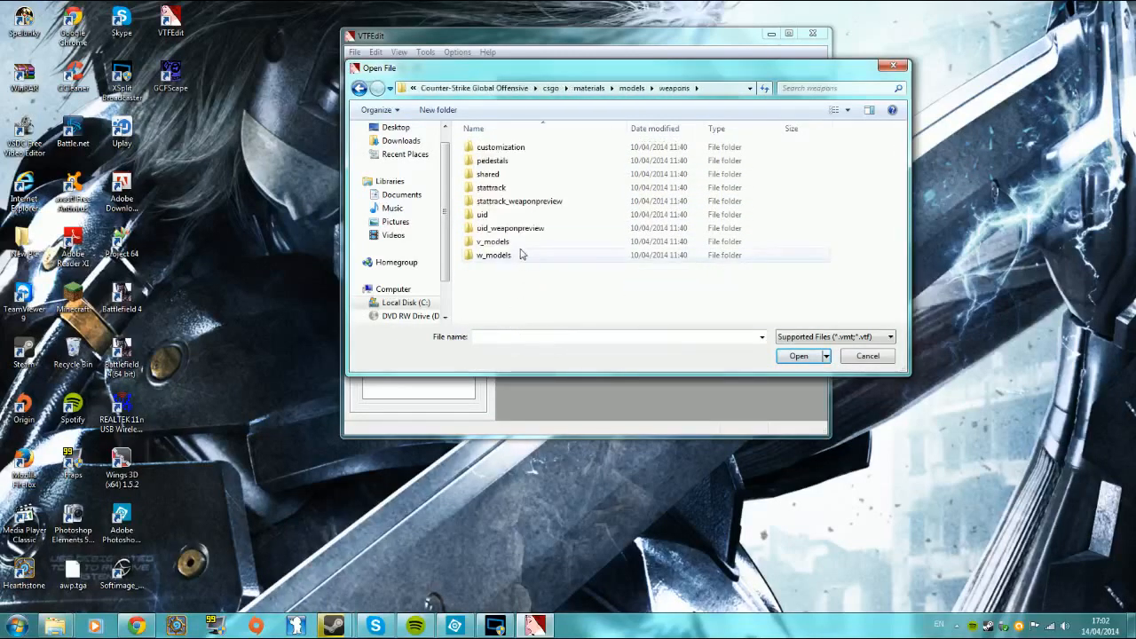
# Go into v_models within the weapons folder and open its snip_awp subfolder
pyautogui.doubleClick(493, 241)
pyautogui.scroll(-6, 534, 264)
pyautogui.scroll(-7, 533, 264)
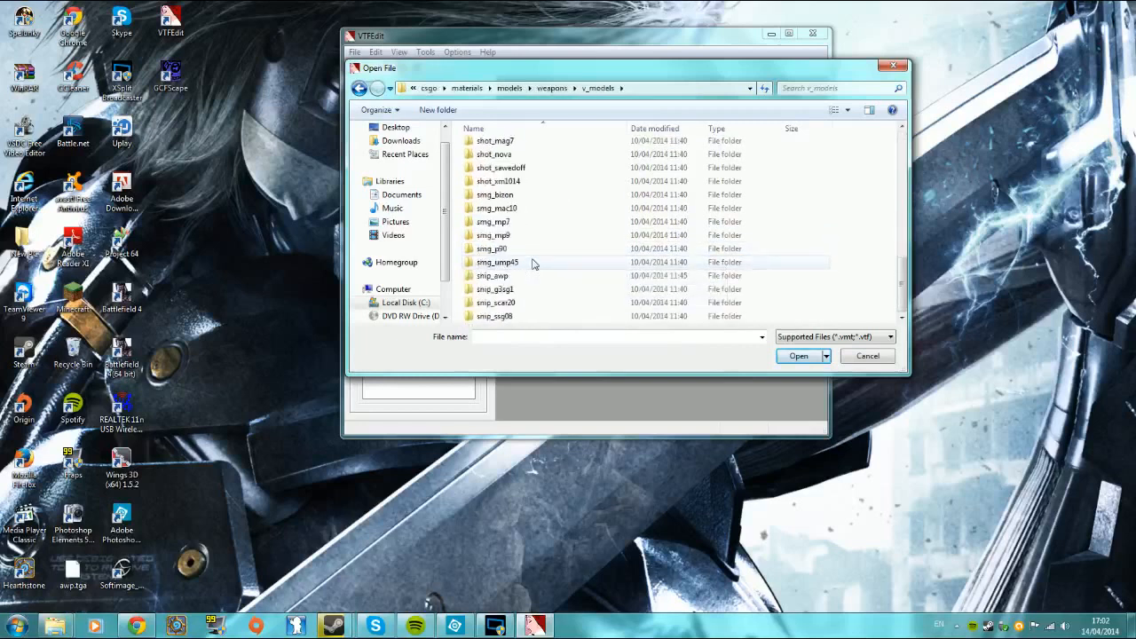
pyautogui.doubleClick(533, 276)
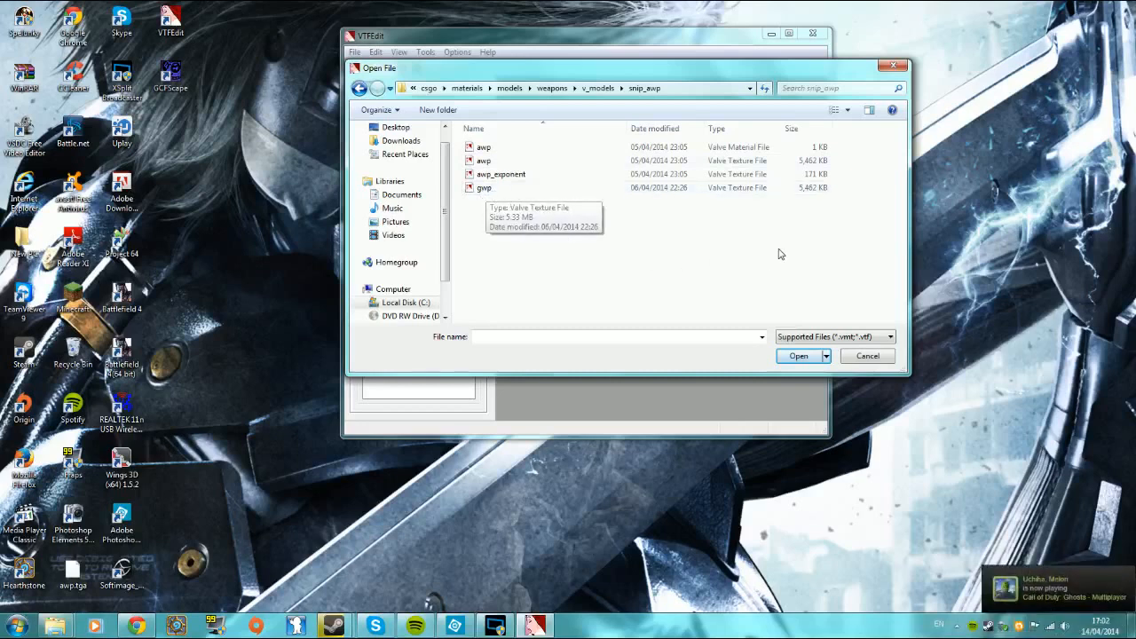
# Try to open the awp Valve Texture File from the snip_awp folder and dismiss the resulting dialog
pyautogui.click(692, 162)
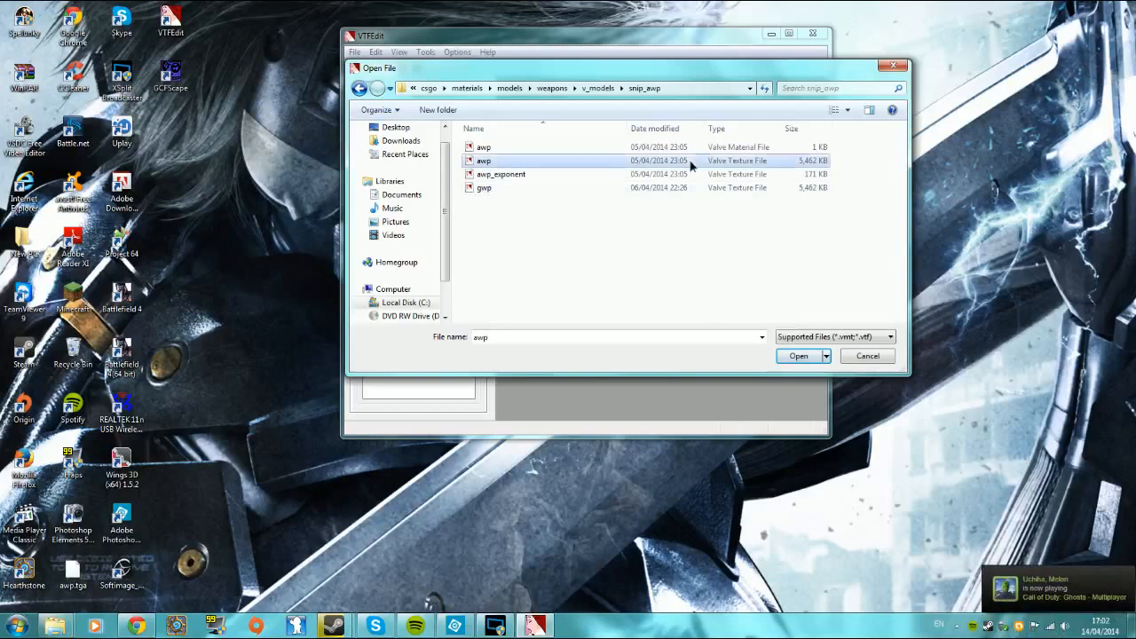
pyautogui.click(799, 356)
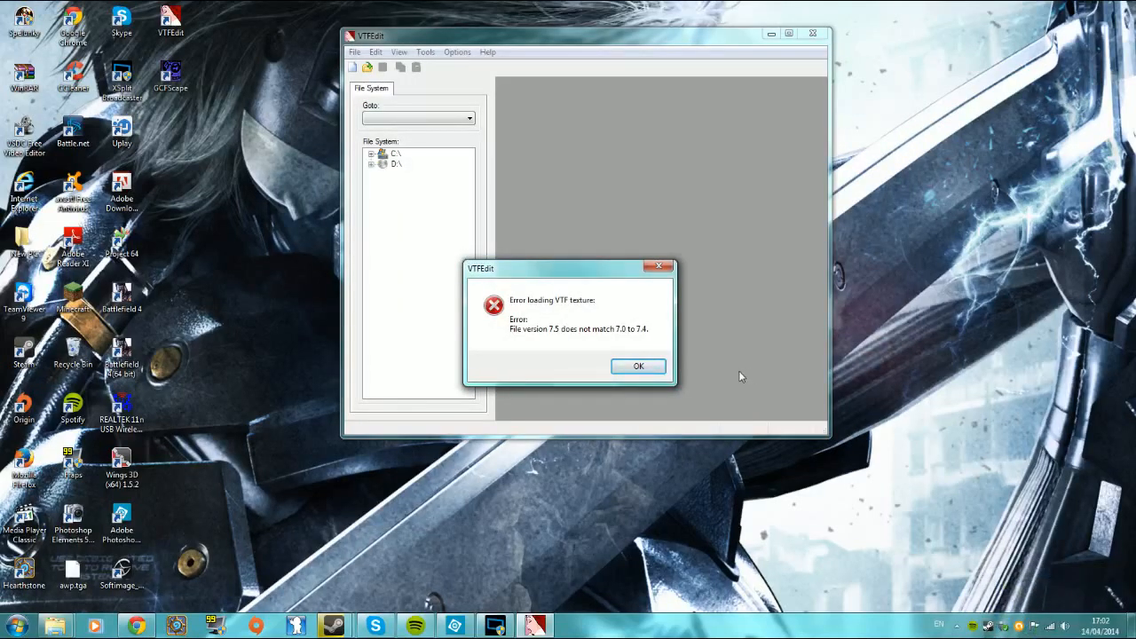
pyautogui.click(643, 368)
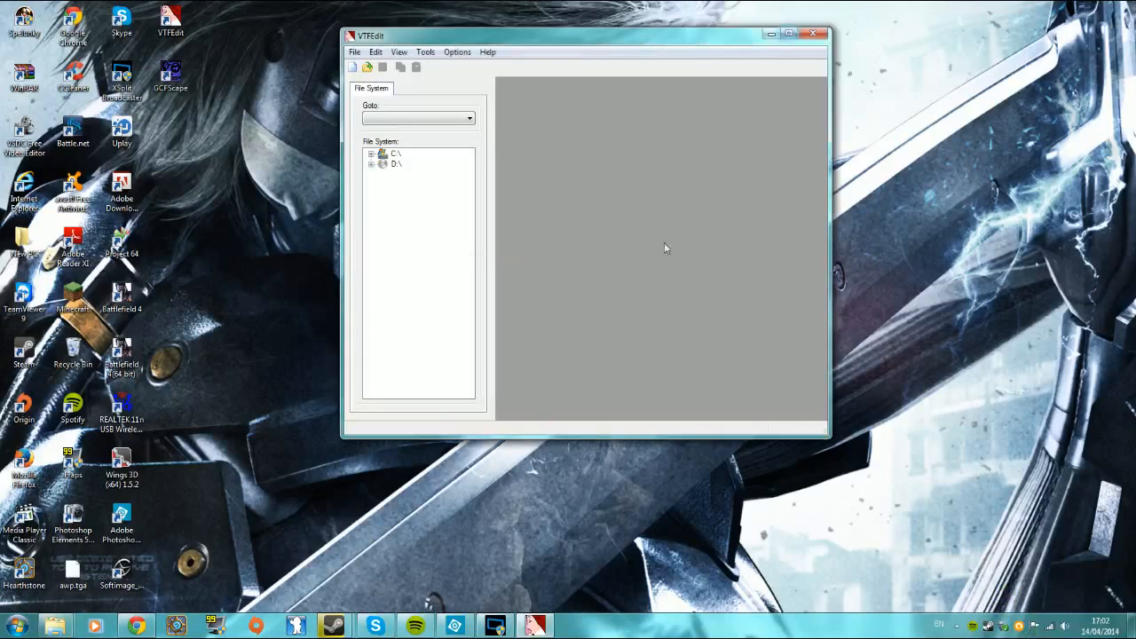
# Open the shot_sawedoff_01 Valve Material File from the v_models\shot_sawedoff folder
pyautogui.click(356, 53)
pyautogui.click(369, 75)
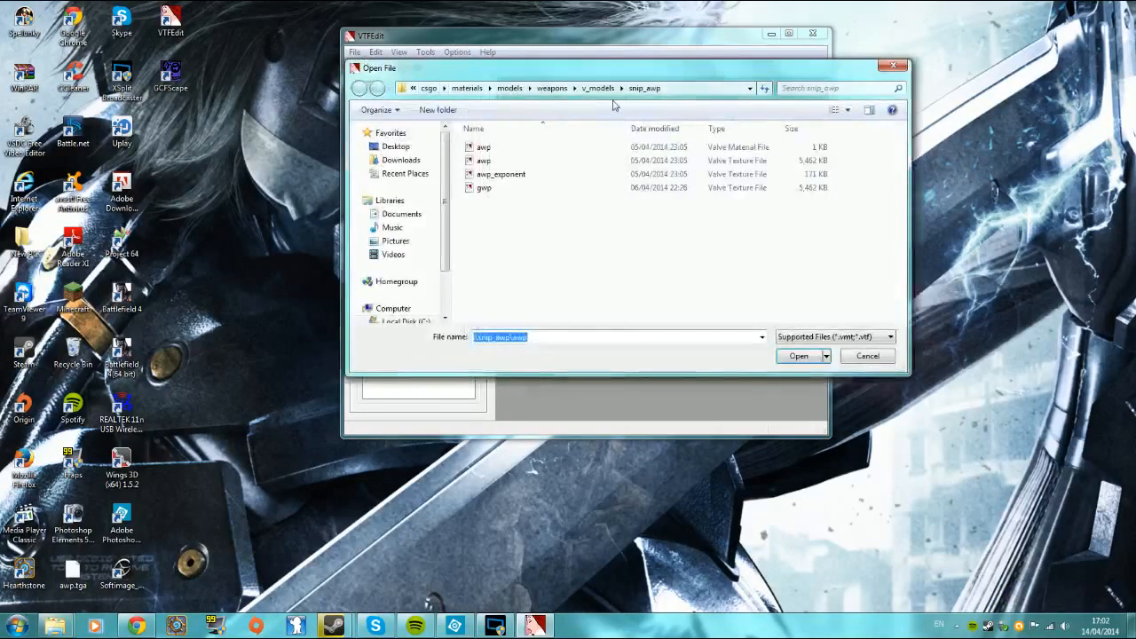
pyautogui.click(598, 88)
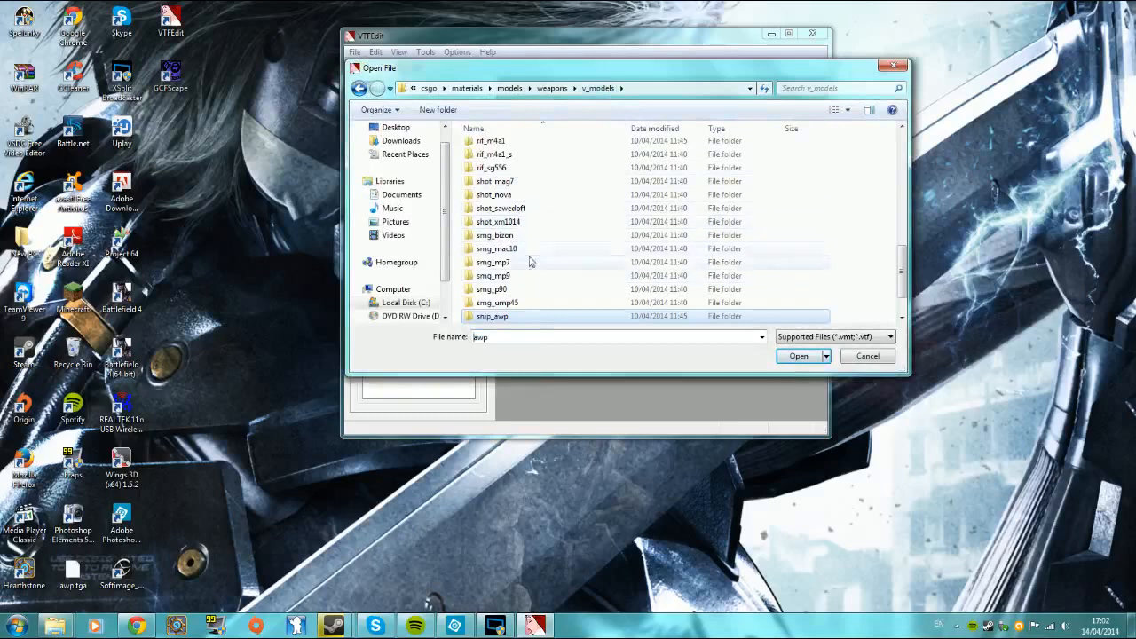
pyautogui.doubleClick(516, 209)
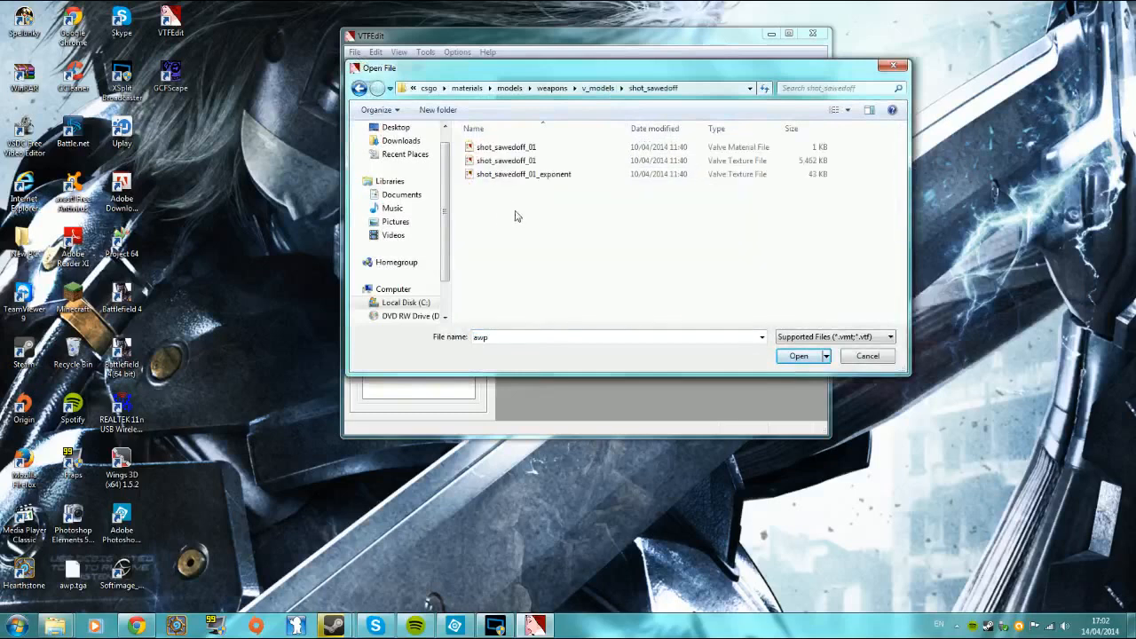
pyautogui.doubleClick(506, 146)
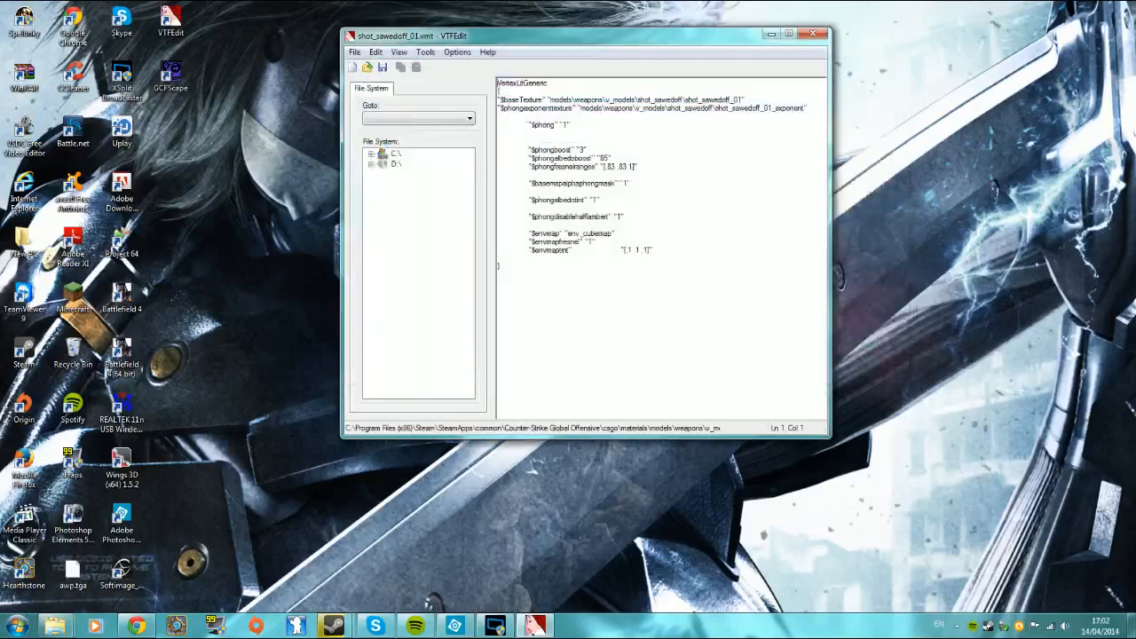
# Try to open the shot_sawedoff_01 Valve Texture File from the same folder and dismiss the resulting dialog
pyautogui.click(355, 53)
pyautogui.click(373, 81)
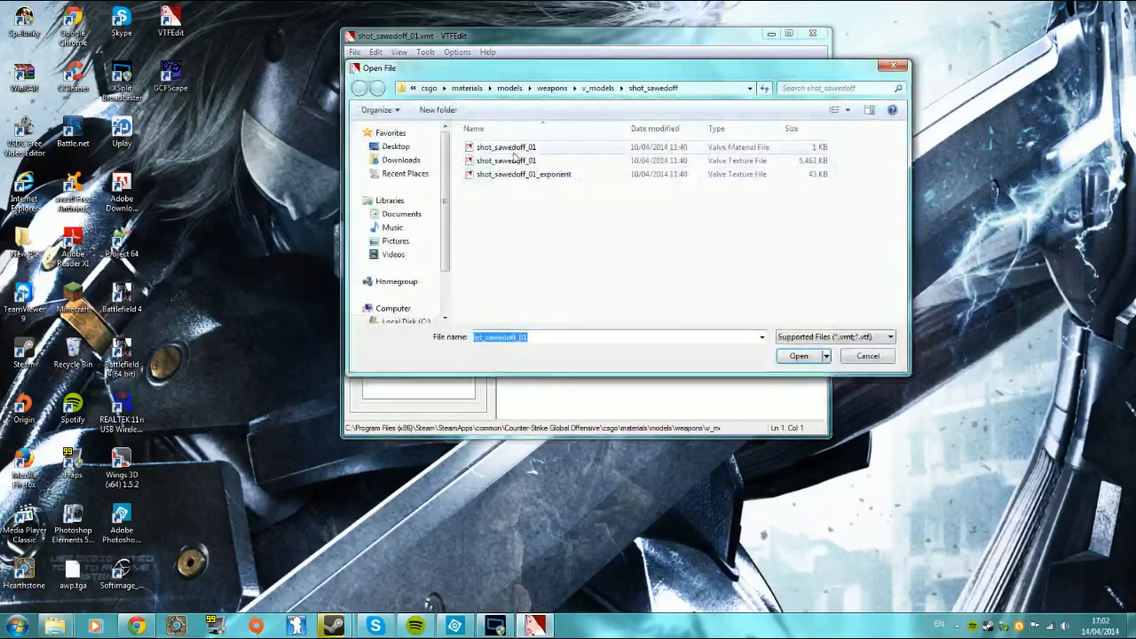
pyautogui.doubleClick(533, 160)
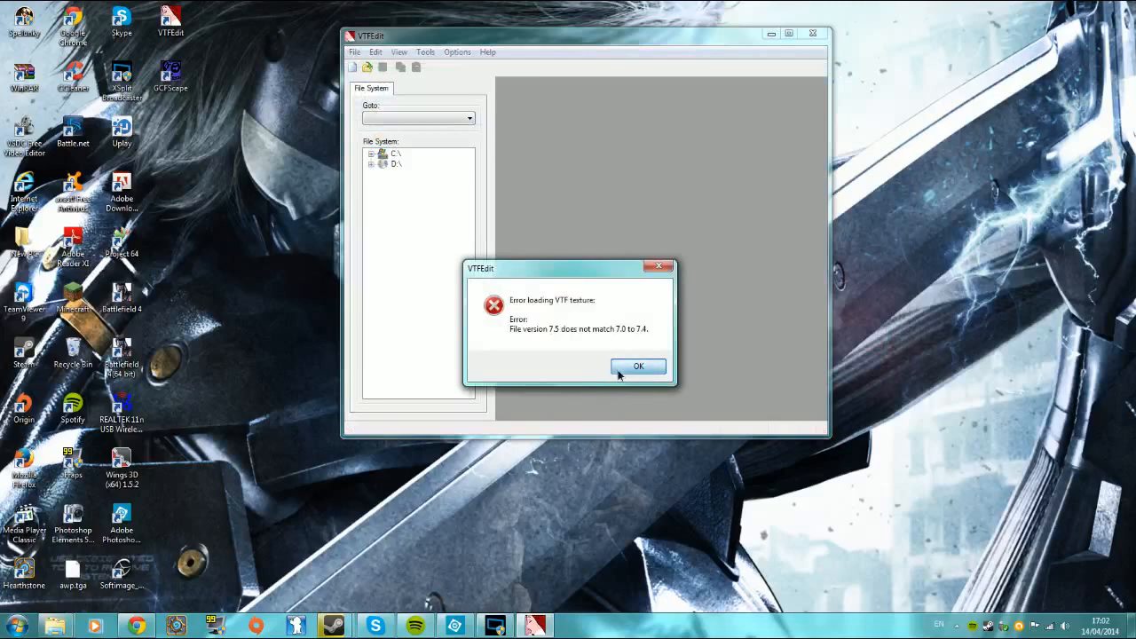
pyautogui.click(619, 374)
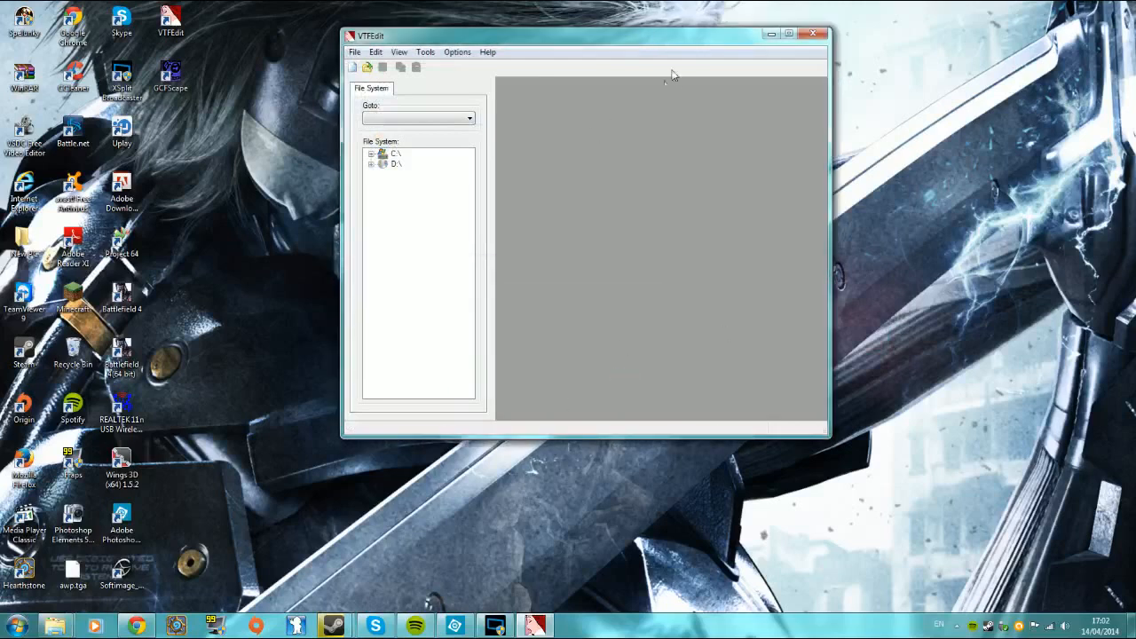
# Enlarge the editor window to check the available file commands, and minimize it
pyautogui.moveTo(825, 427); pyautogui.dragTo(1096, 505)
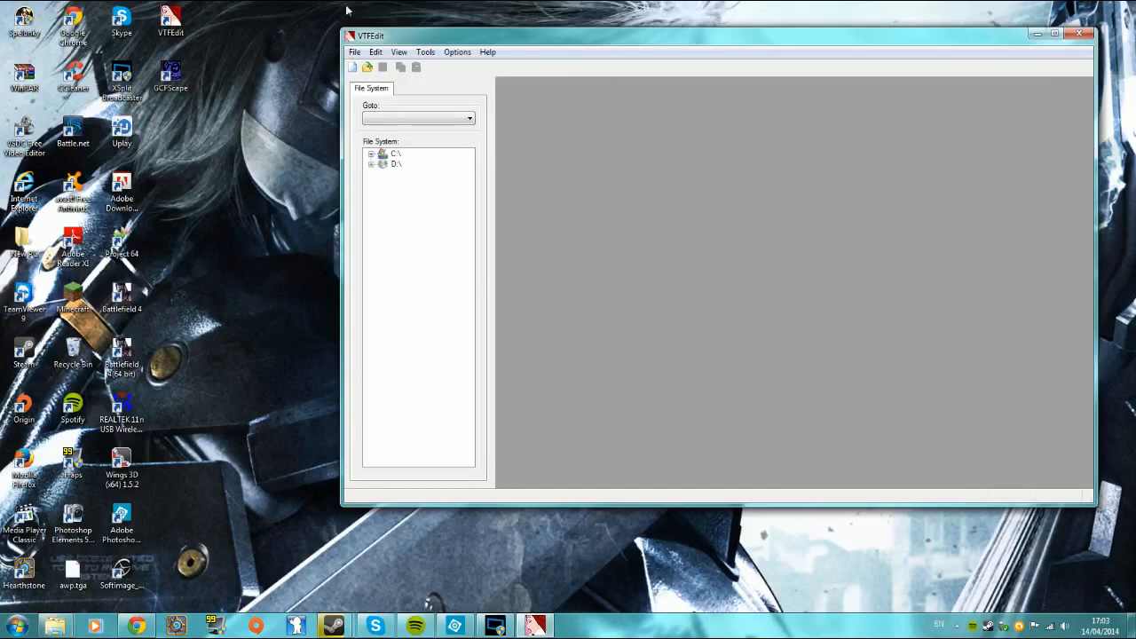
pyautogui.click(354, 51)
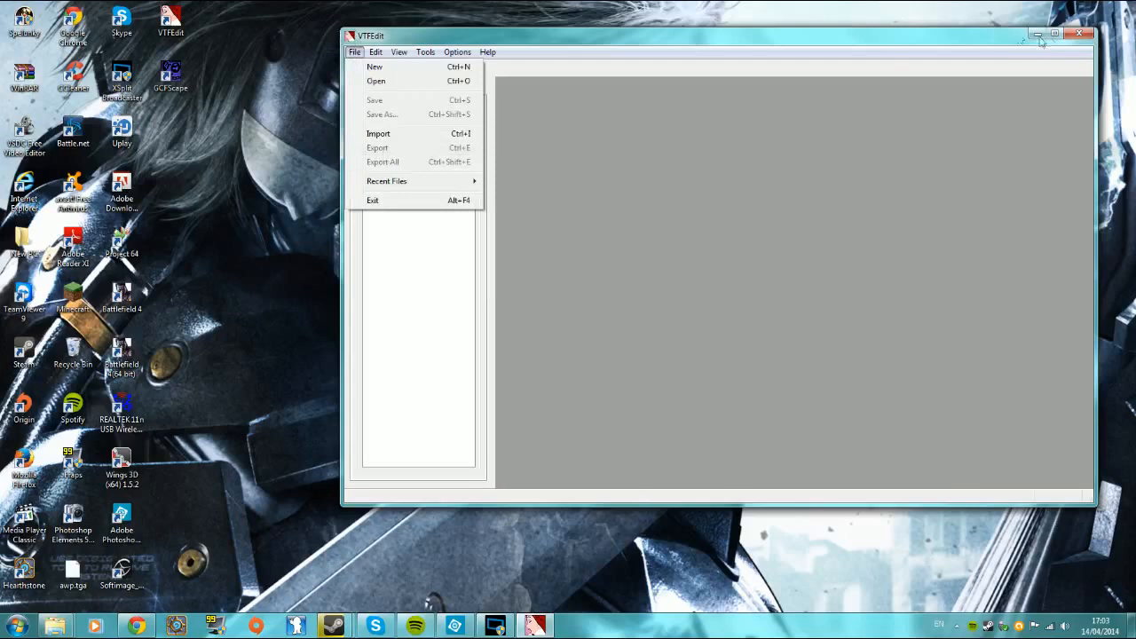
pyautogui.click(861, 53)
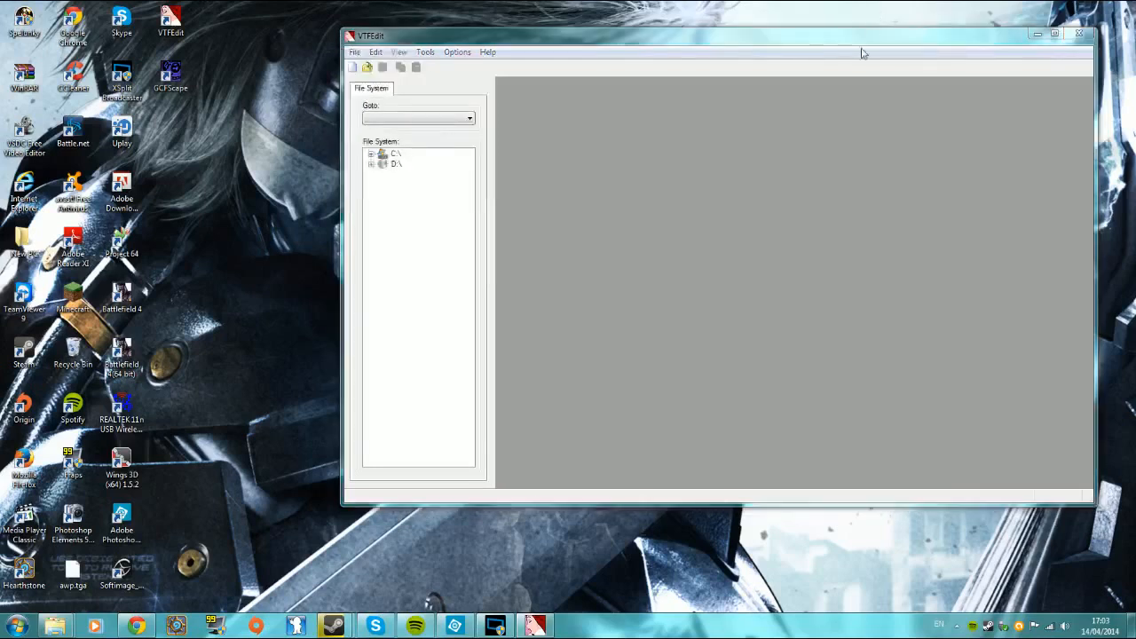
pyautogui.click(1035, 35)
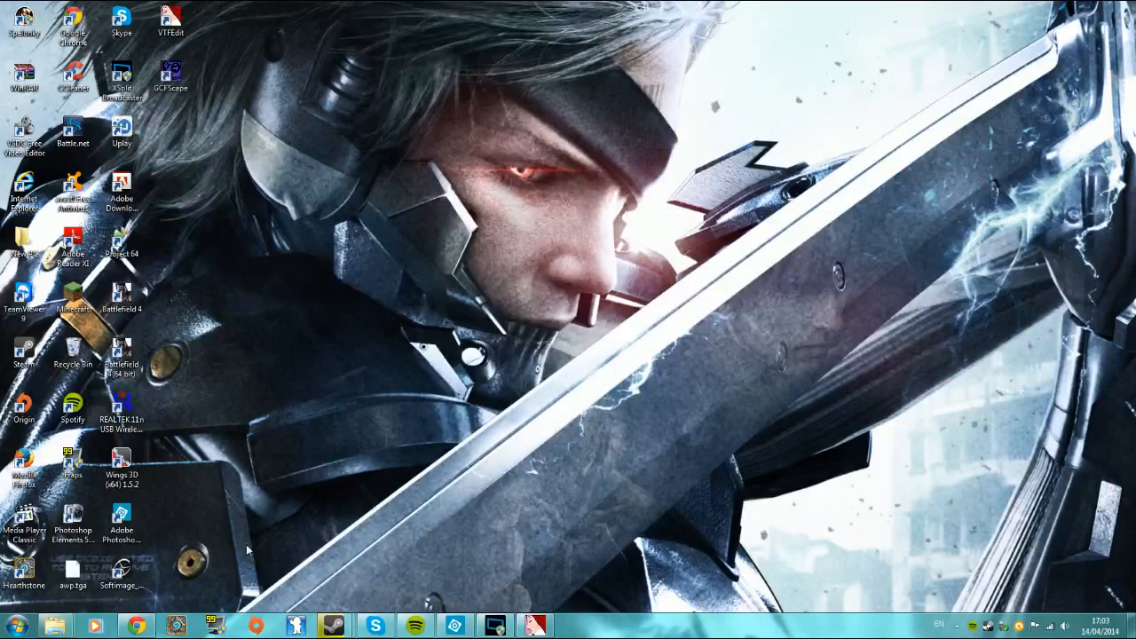
# Switch to the CSGOSKINS folder window and browse up to the Pictures library to find the ak47.tga file
pyautogui.moveTo(54, 626)
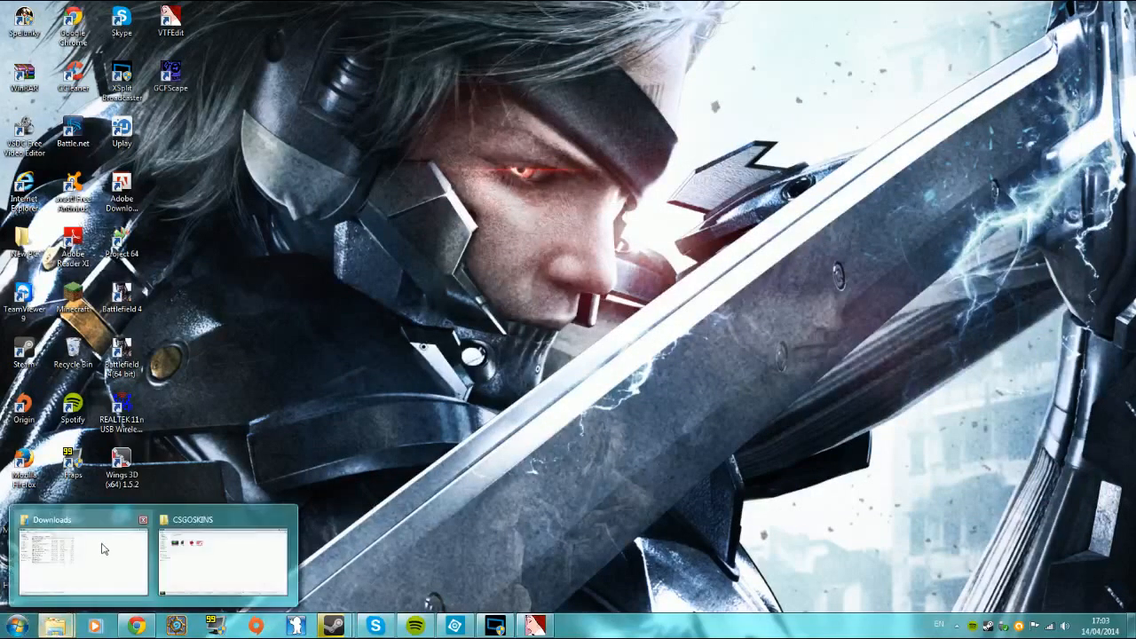
pyautogui.click(191, 555)
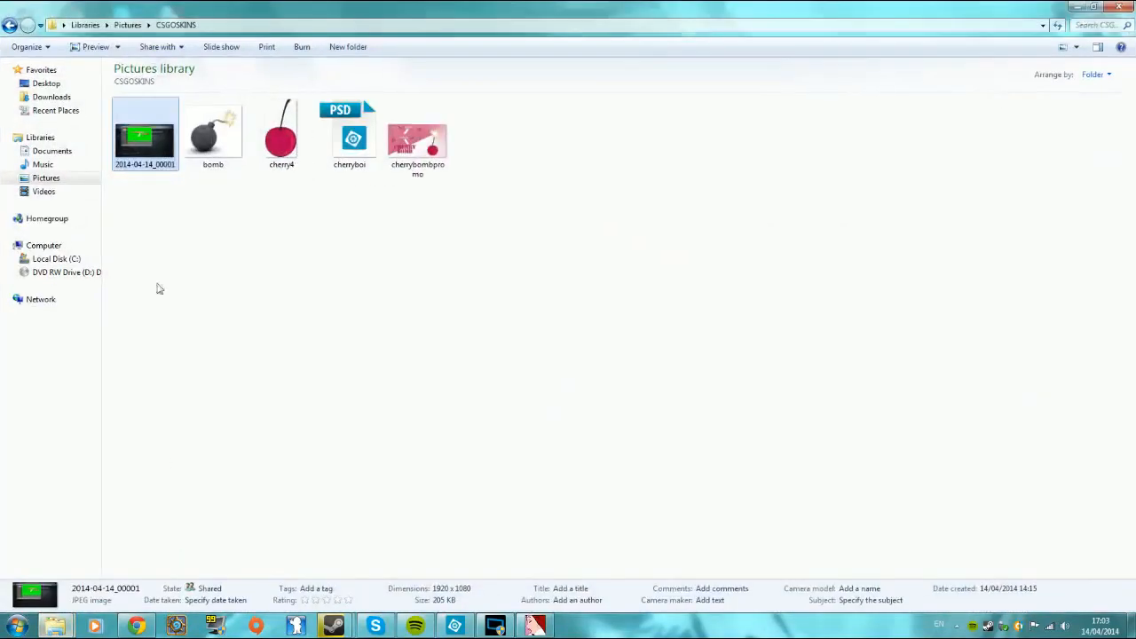
pyautogui.click(133, 26)
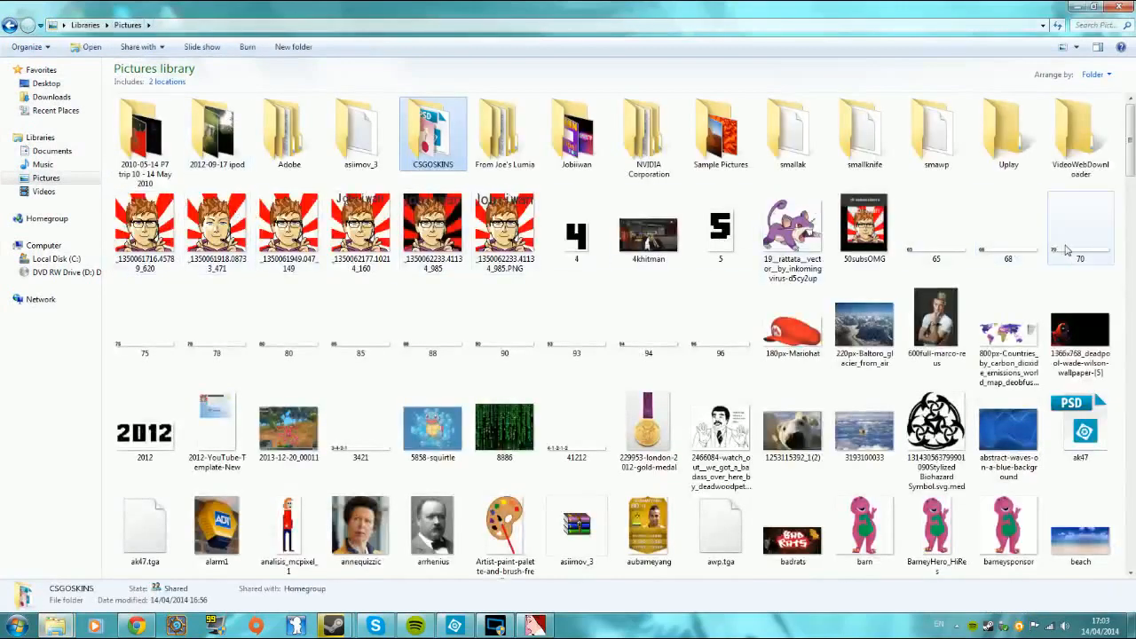
pyautogui.moveTo(1134, 178); pyautogui.dragTo(1132, 210)
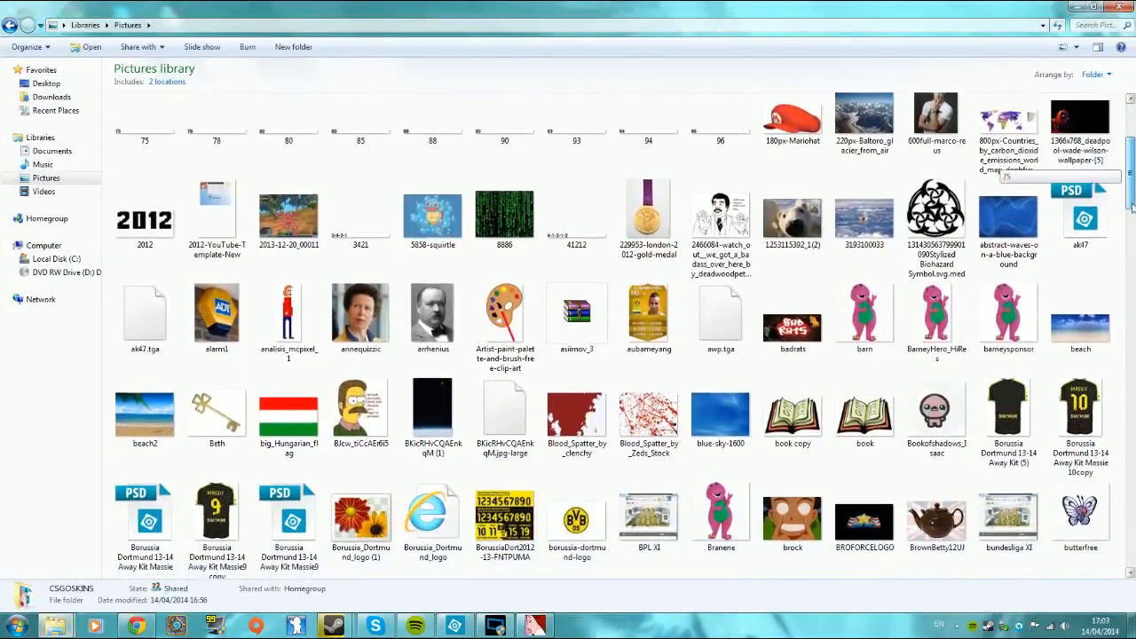
# Try to open ak47.tga with Photoshop Elements 12 Editor chosen from the installed programs, and dismiss the resulting dialog
pyautogui.rightClick(137, 334)
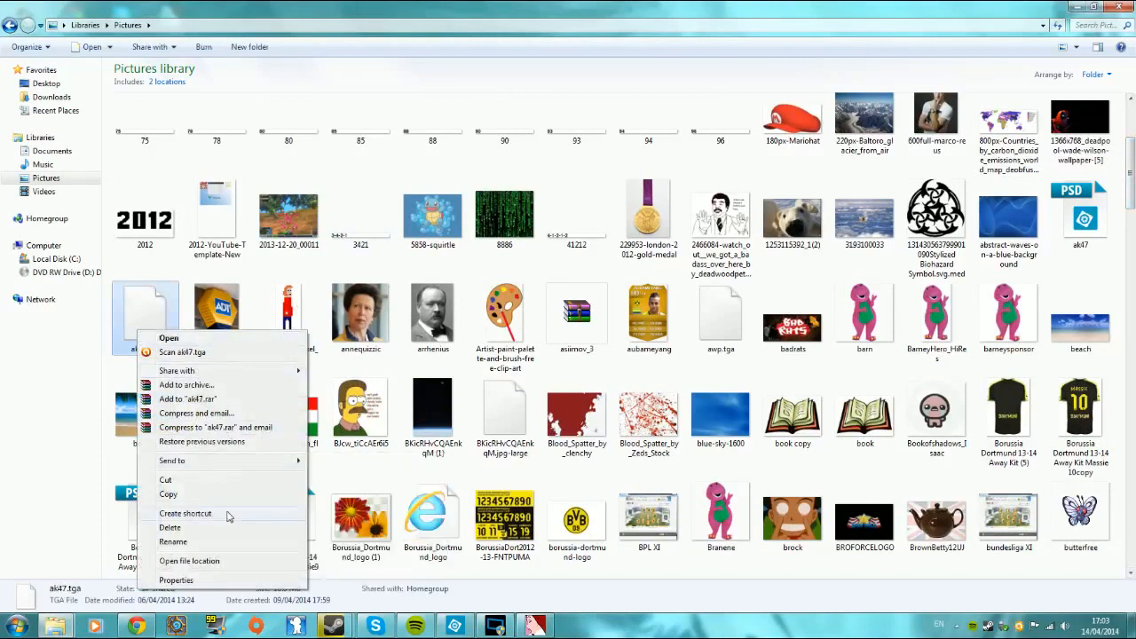
pyautogui.click(153, 340)
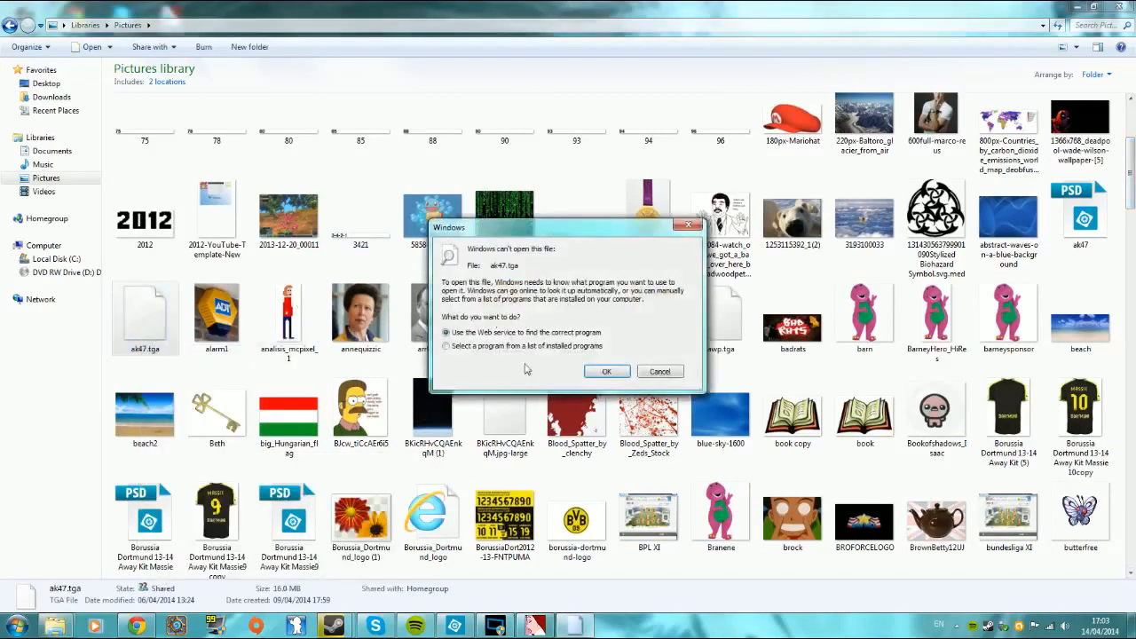
pyautogui.click(549, 346)
pyautogui.click(606, 371)
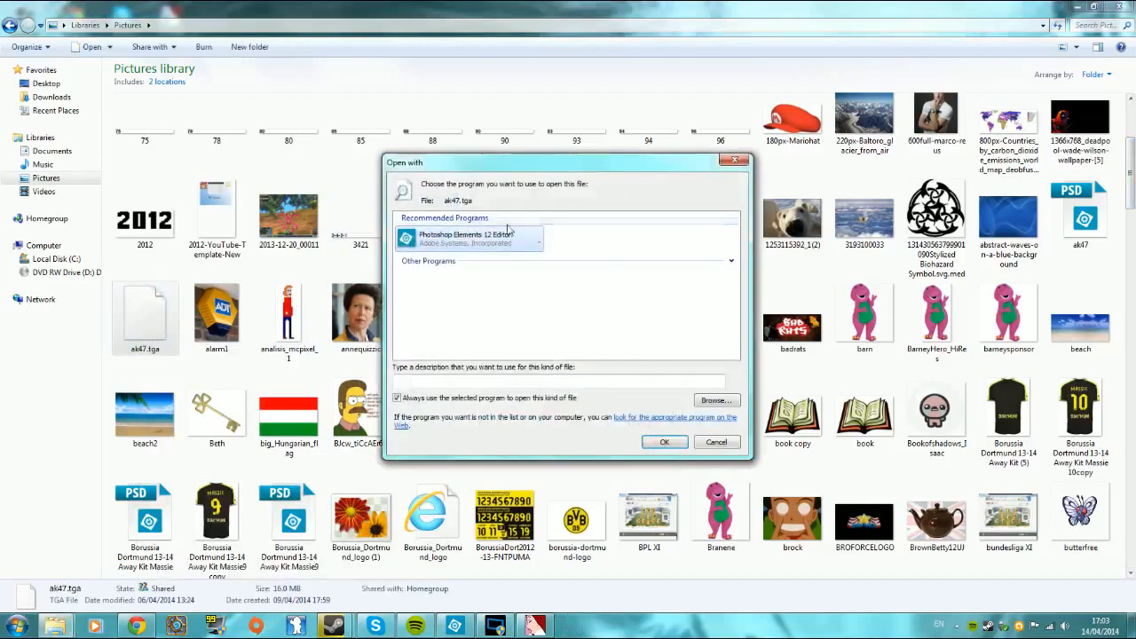
pyautogui.press('Return')
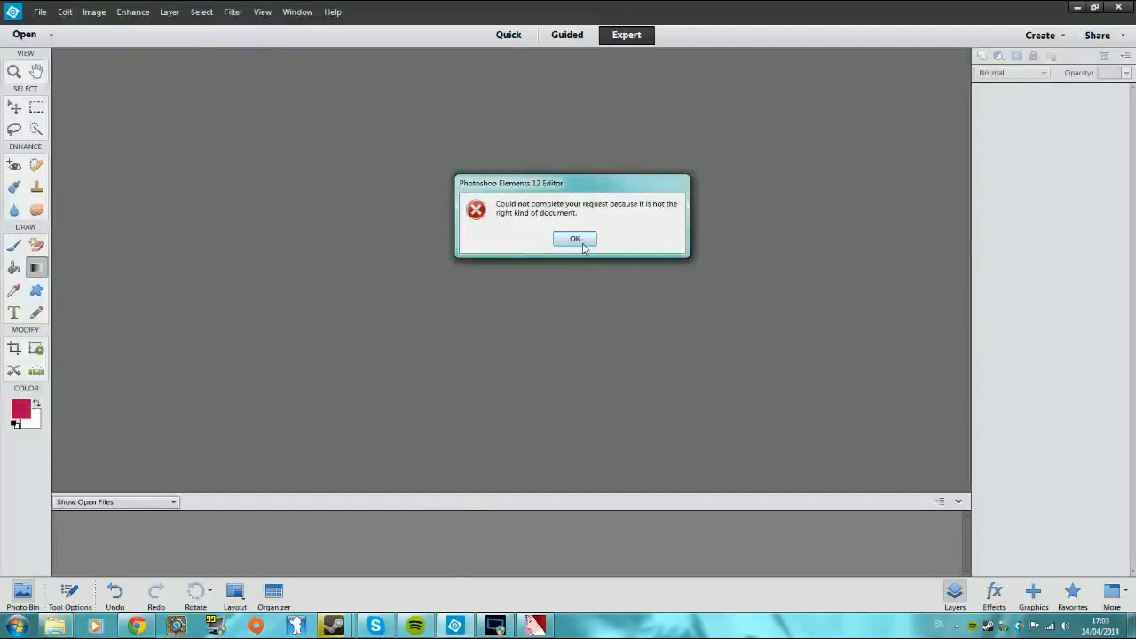
pyautogui.click(577, 242)
# Try to open the ak47 TGA file from the My Pictures folder within the image editor, and dismiss the resulting dialog
pyautogui.click(23, 35)
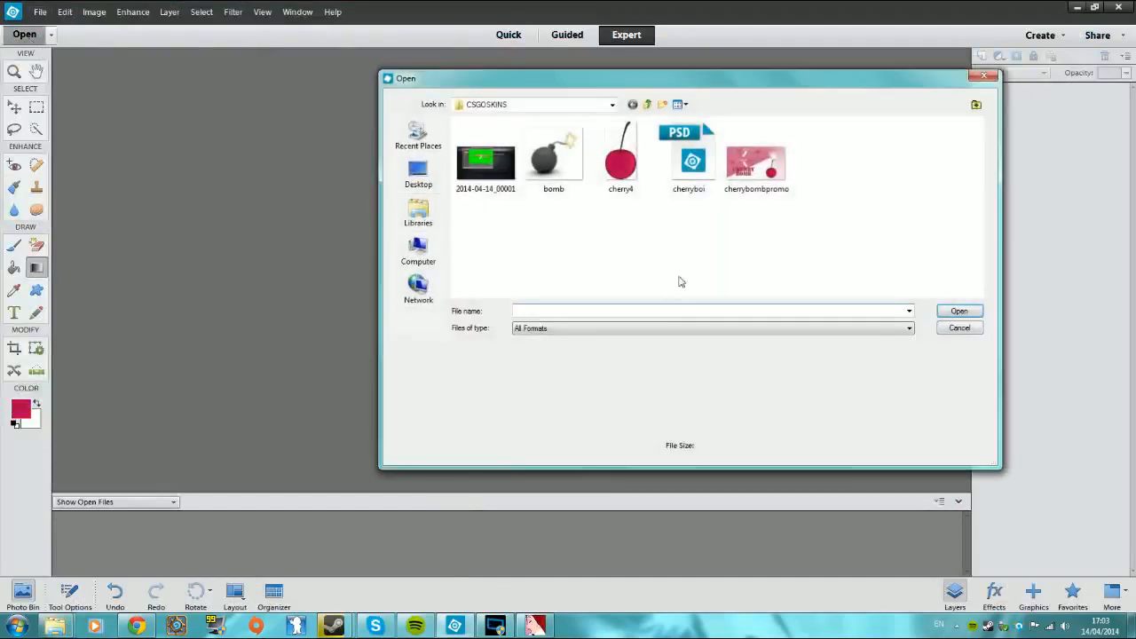
pyautogui.click(647, 105)
pyautogui.moveTo(980, 133); pyautogui.dragTo(984, 149)
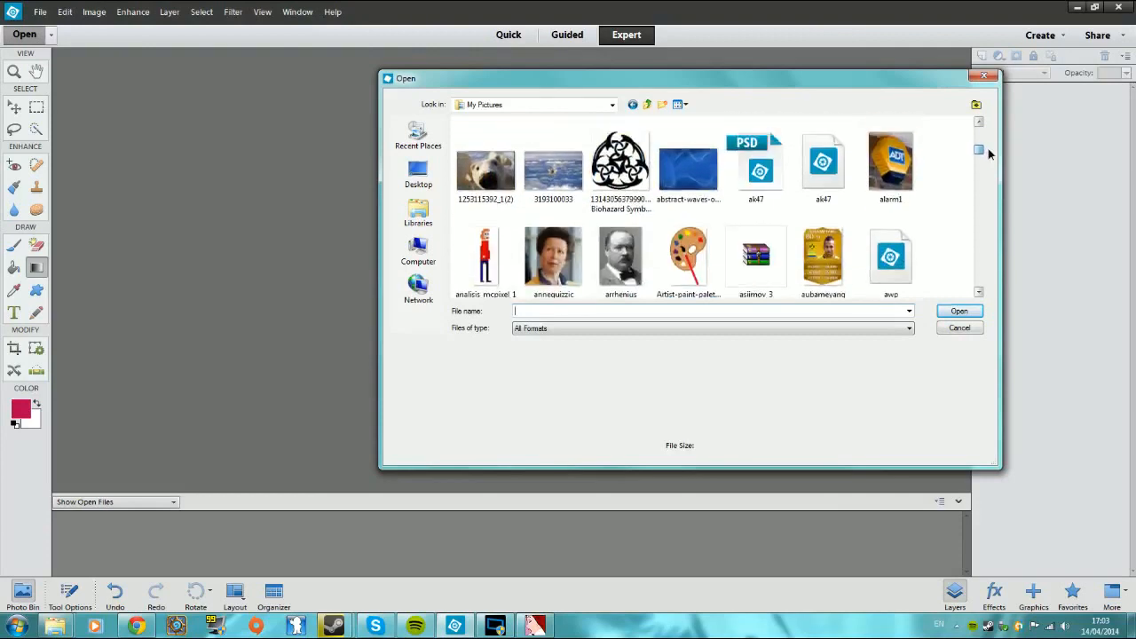
pyautogui.click(822, 168)
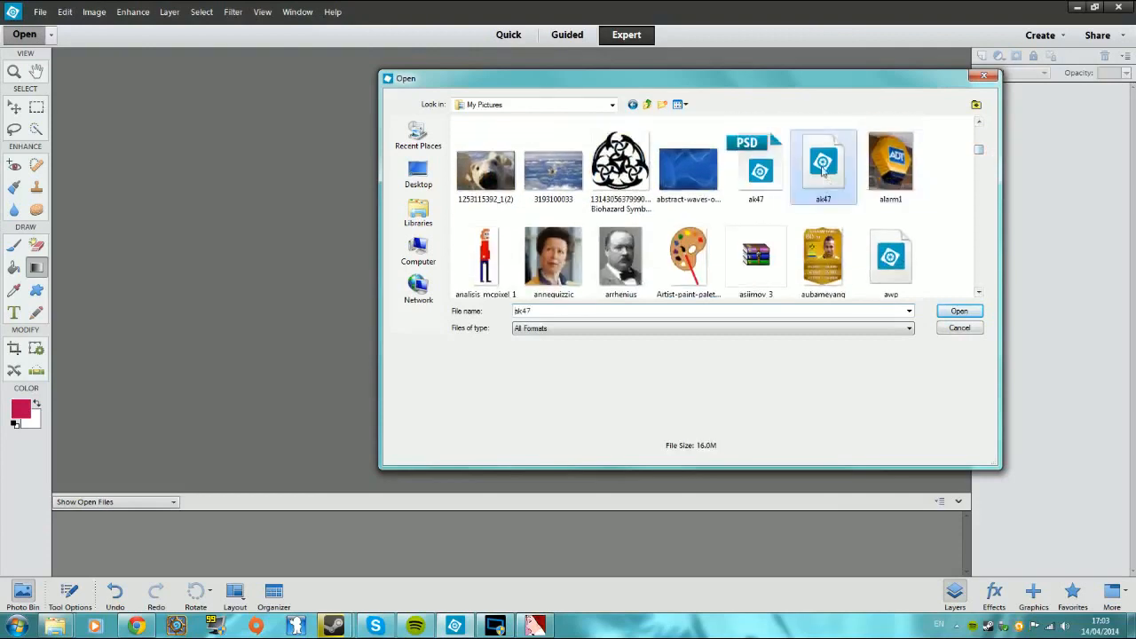
pyautogui.click(940, 315)
pyautogui.click(574, 240)
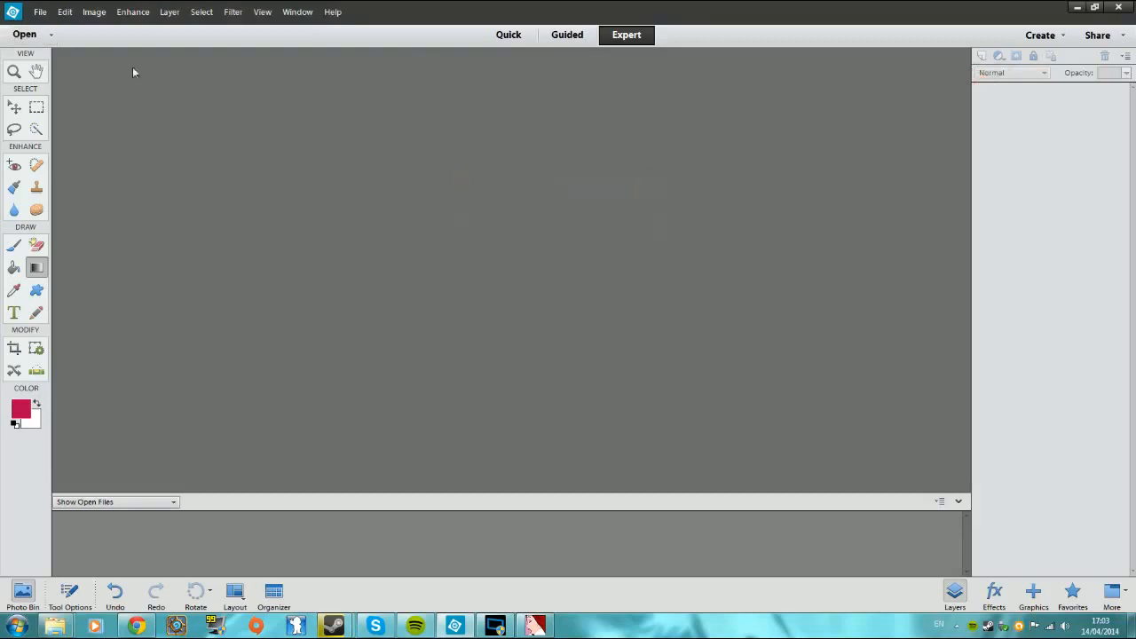
# Open the layered ak47.psd texture from the My Pictures folder
pyautogui.click(24, 35)
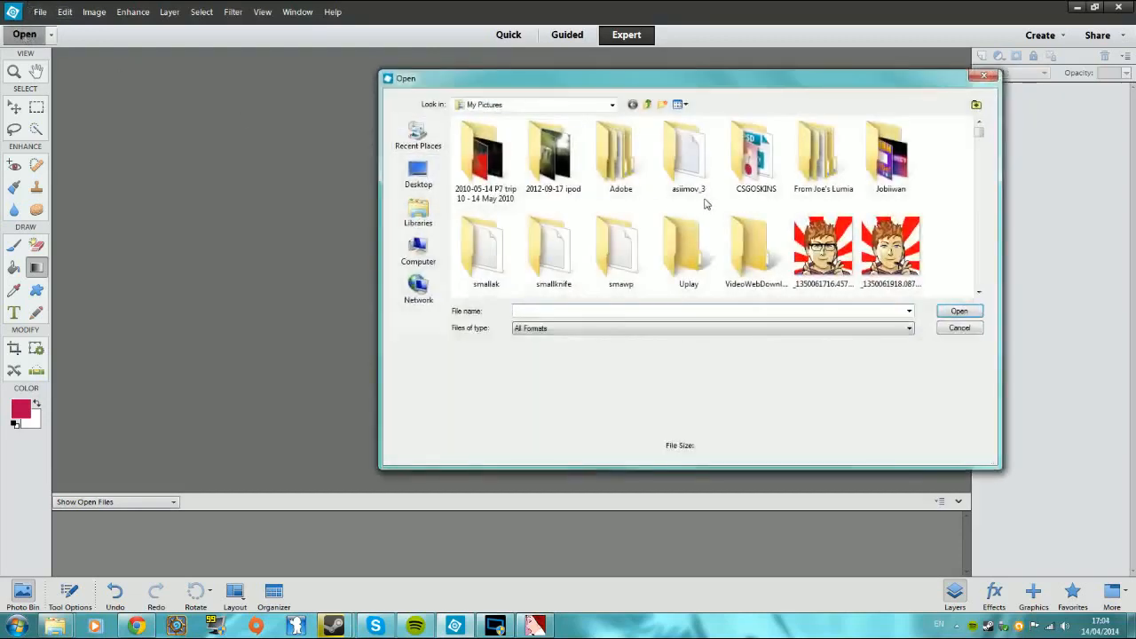
pyautogui.moveTo(981, 139)
pyautogui.mouseDown()
pyautogui.moveTo(979, 169)
pyautogui.moveTo(981, 157)
pyautogui.mouseUp()
pyautogui.doubleClick(739, 258)
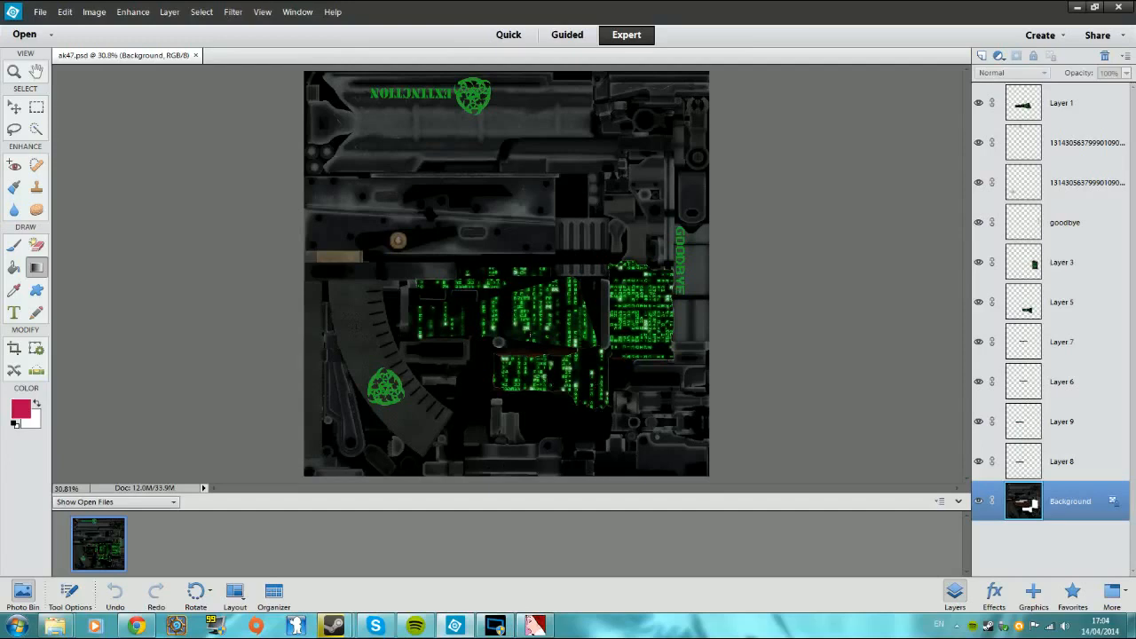
# Check the file commands available for saving the ak47 texture, and close the image editor
pyautogui.click(40, 14)
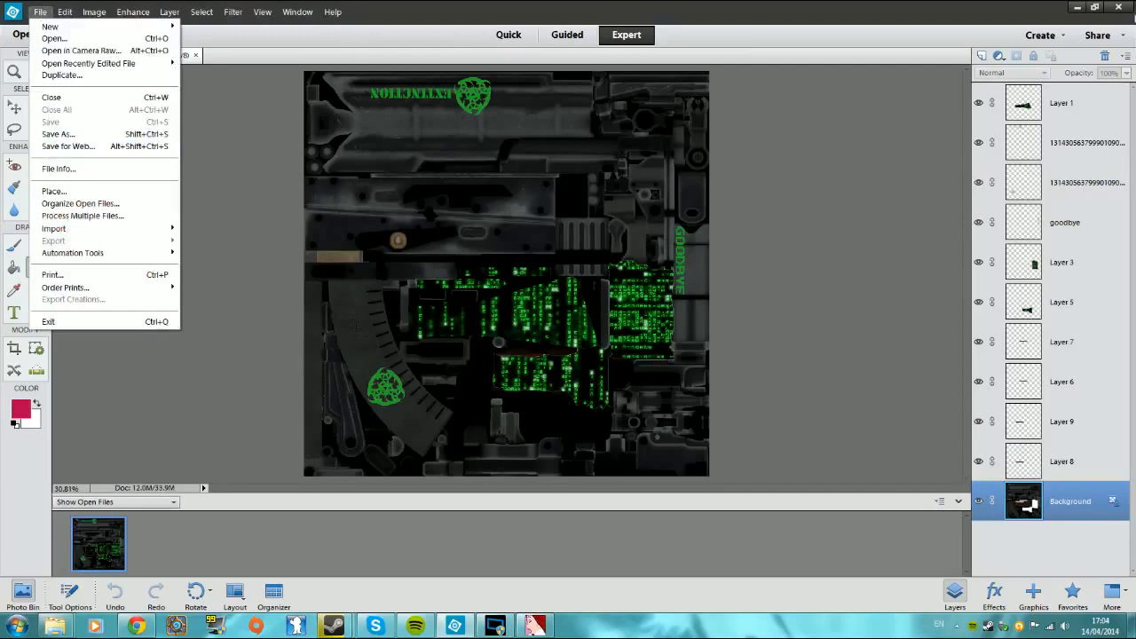
pyautogui.click(1118, 10)
pyautogui.click(1119, 10)
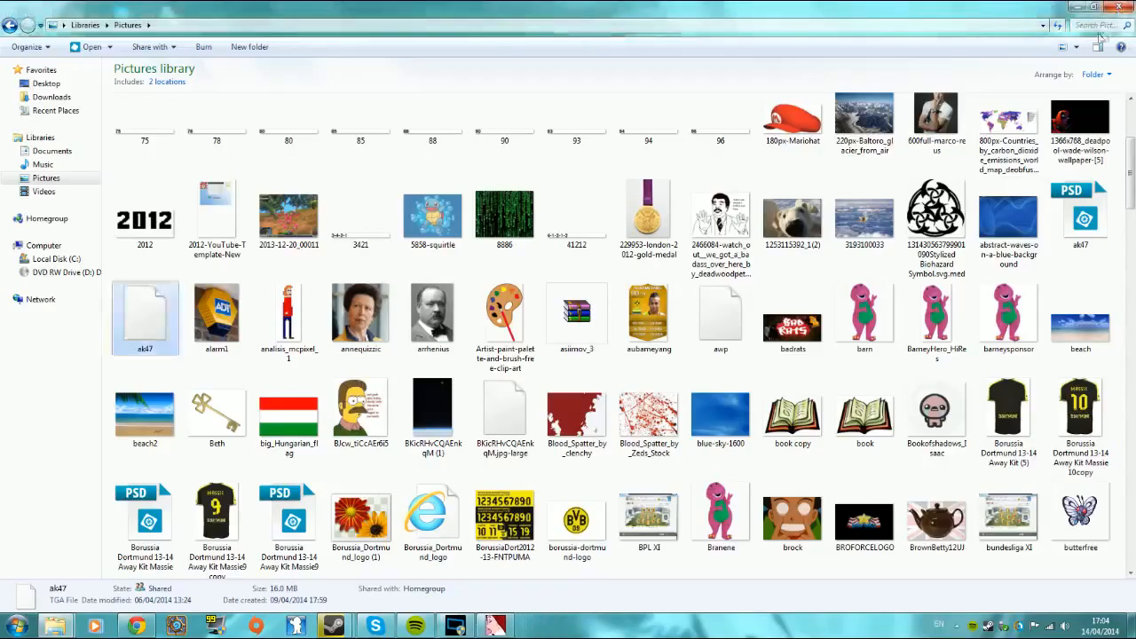
# Switch to VTFEdit, close the Pictures library window behind it, and reposition the VTFEdit window on the desktop
pyautogui.click(494, 626)
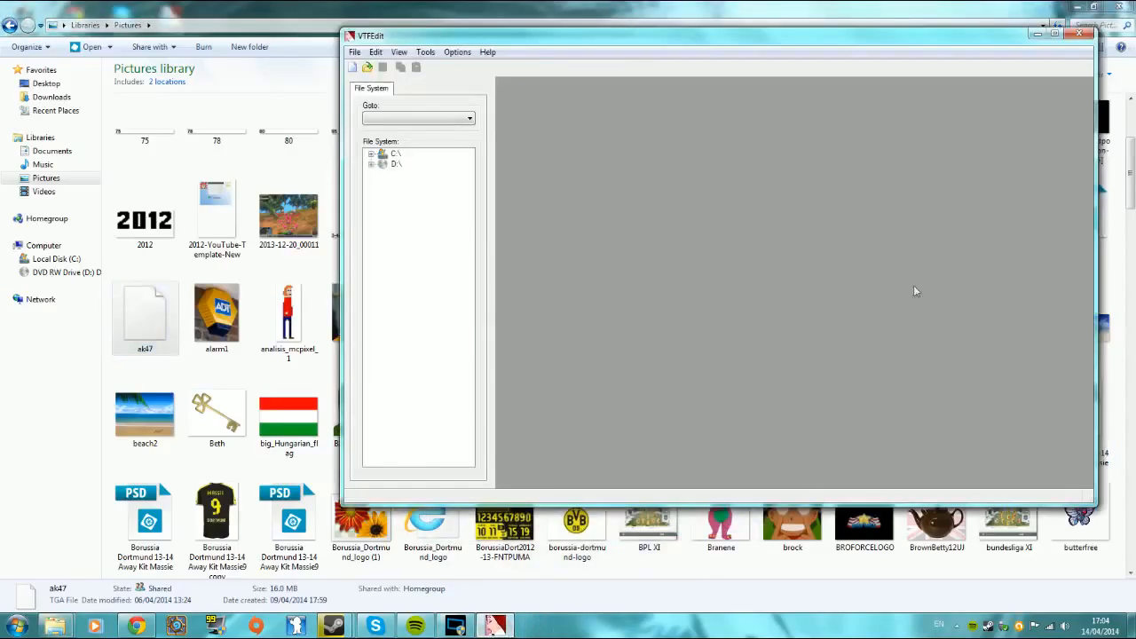
pyautogui.click(1118, 6)
pyautogui.moveTo(504, 41); pyautogui.dragTo(387, 29)
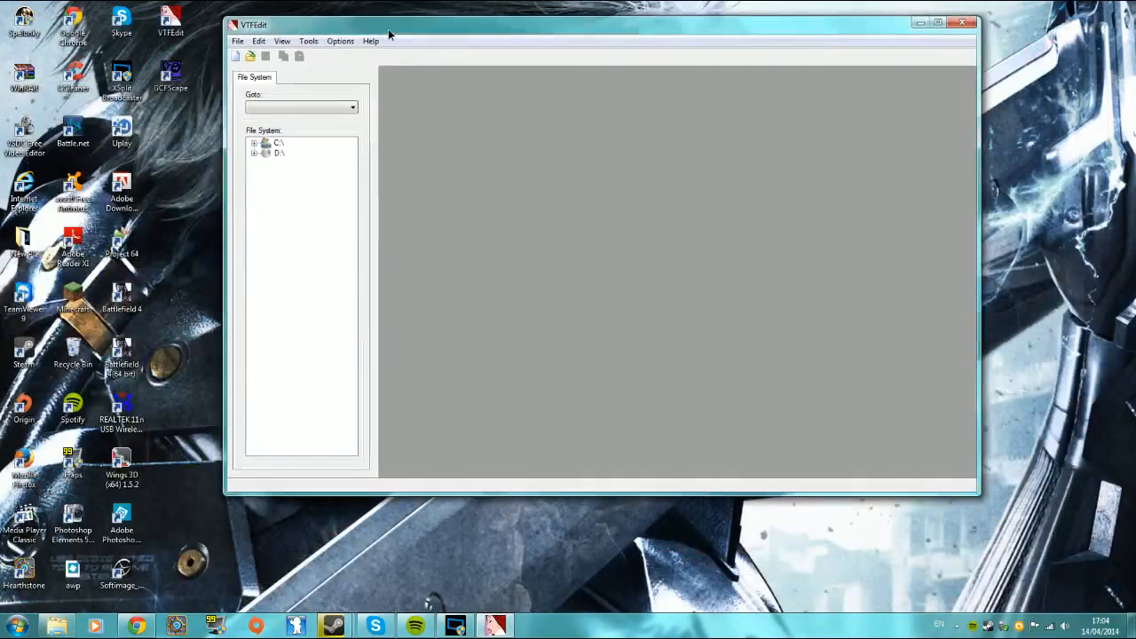
# Start a file import and browse from the recent CSGOSKINS folder up to My Pictures
pyautogui.click(237, 41)
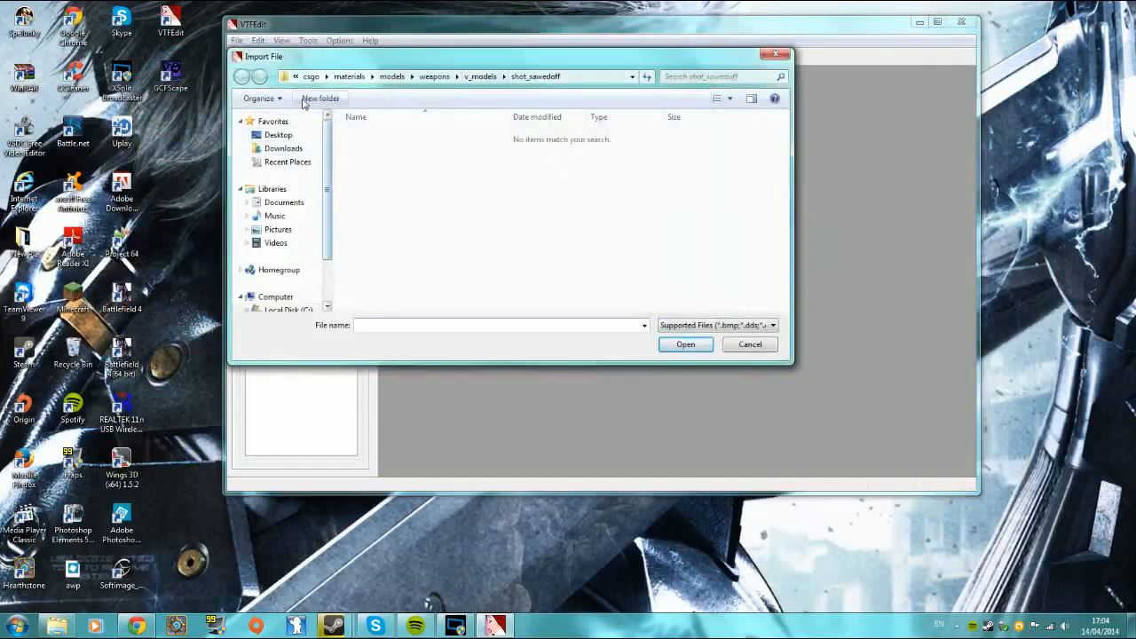
pyautogui.click(289, 161)
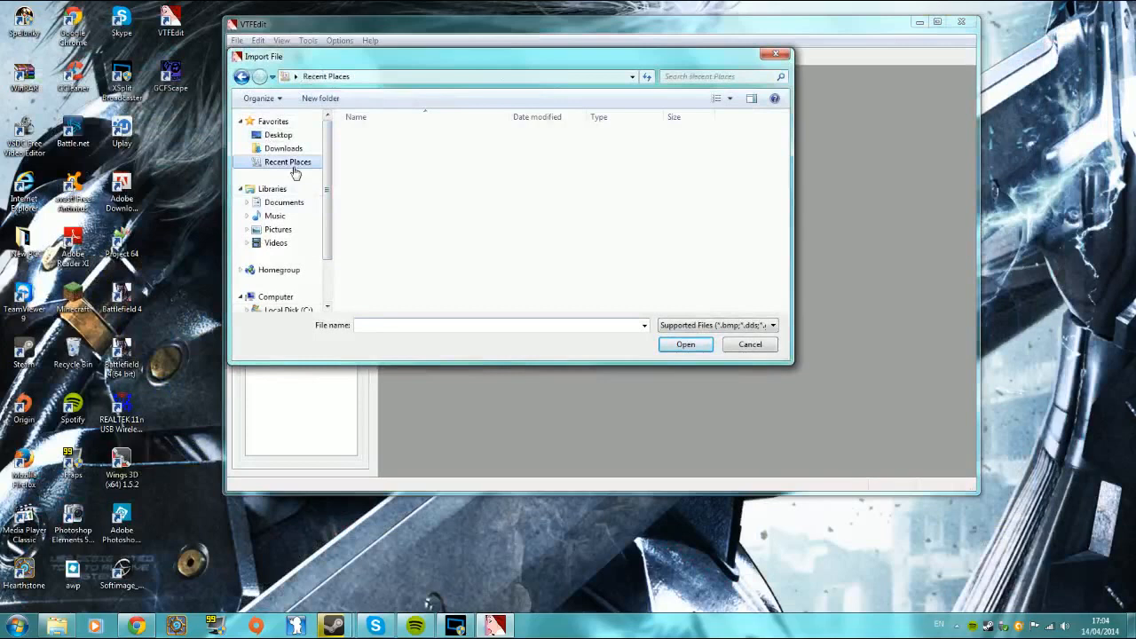
pyautogui.click(397, 177)
pyautogui.doubleClick(398, 179)
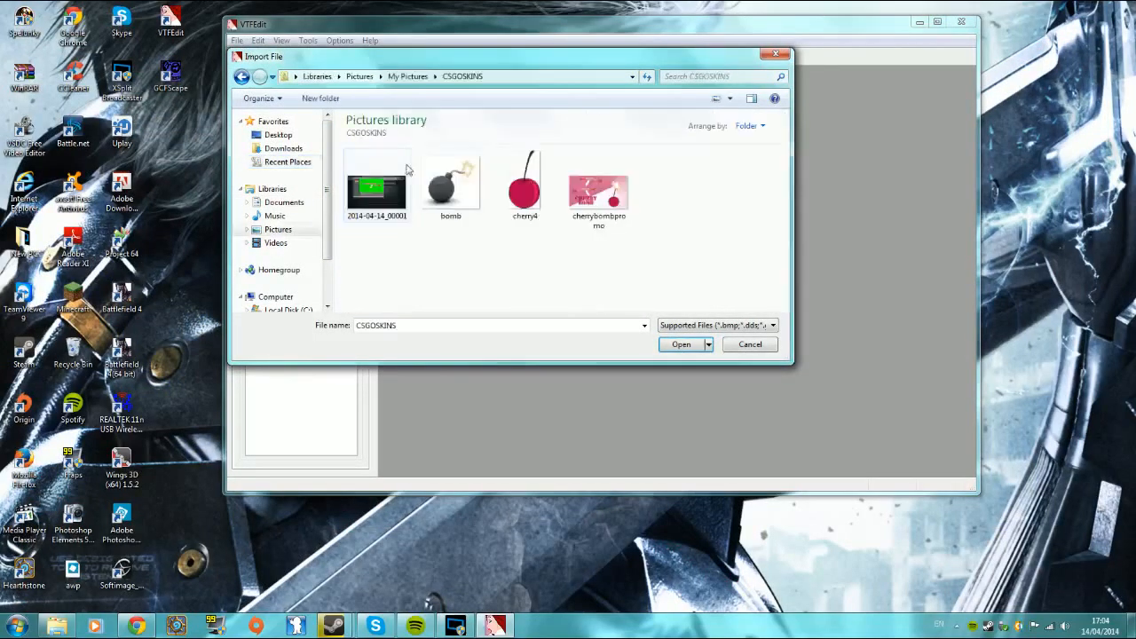
pyautogui.click(408, 77)
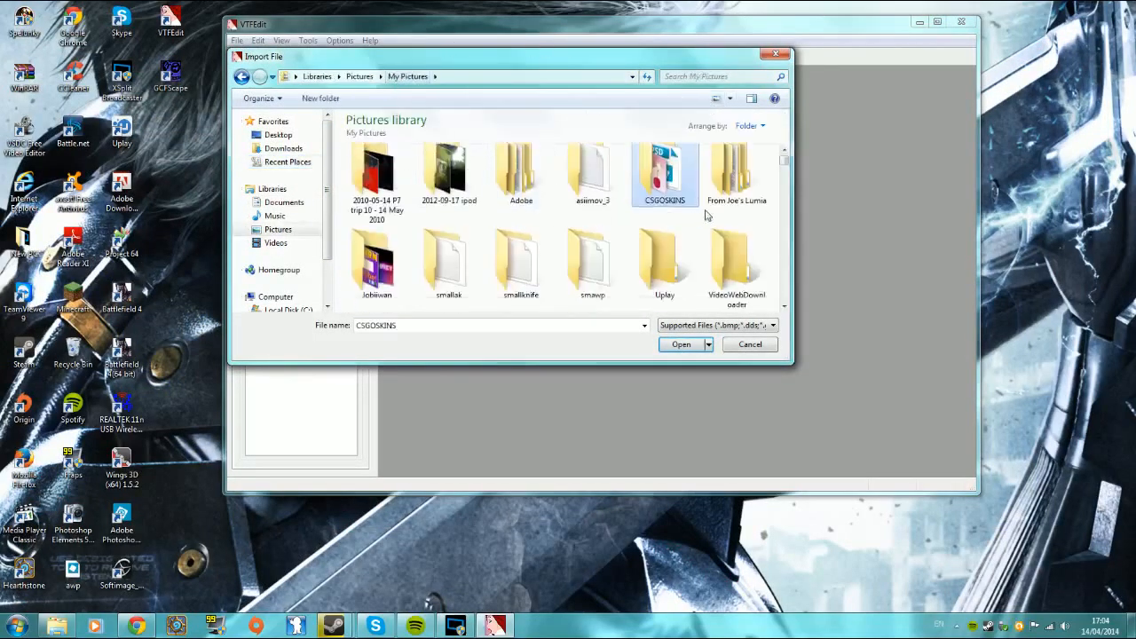
# Import the ak47 TGA file from My Pictures with the preset VTF options and inspect the texture
pyautogui.scroll(-10, 714, 218)
pyautogui.scroll(8, 757, 203)
pyautogui.scroll(3, 756, 203)
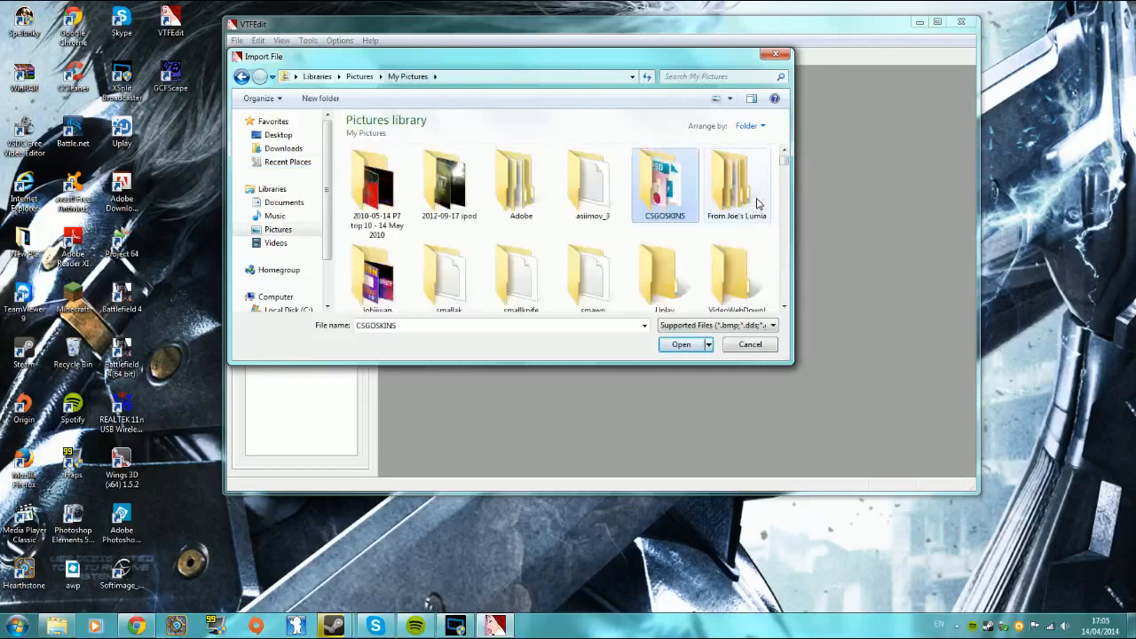
pyautogui.scroll(-5, 756, 203)
pyautogui.scroll(-10, 756, 203)
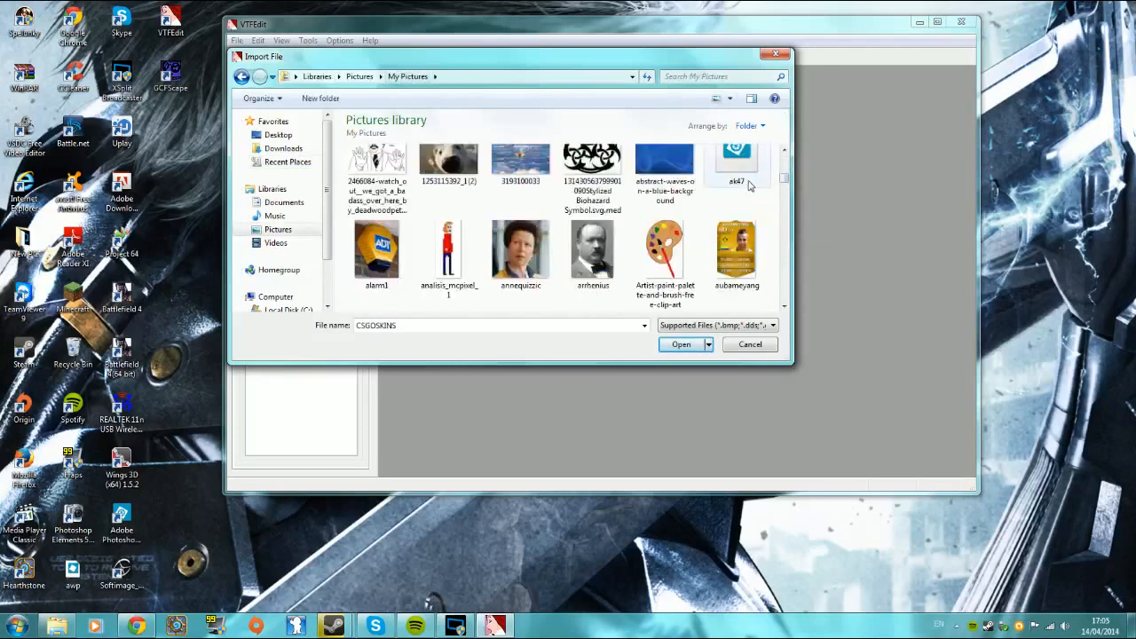
pyautogui.click(748, 184)
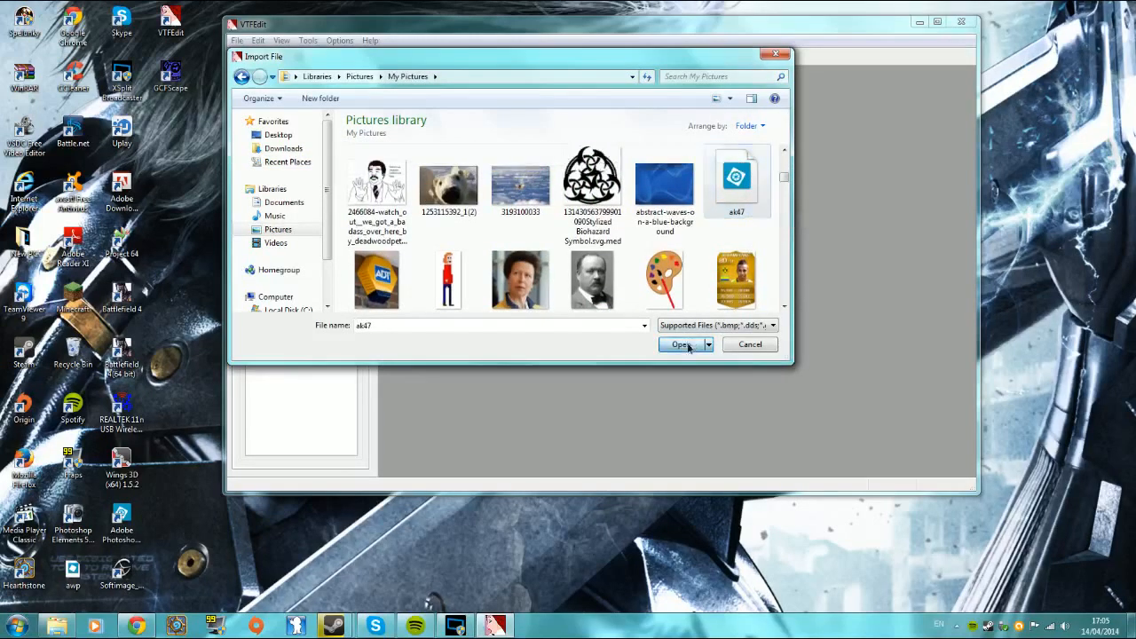
pyautogui.click(681, 344)
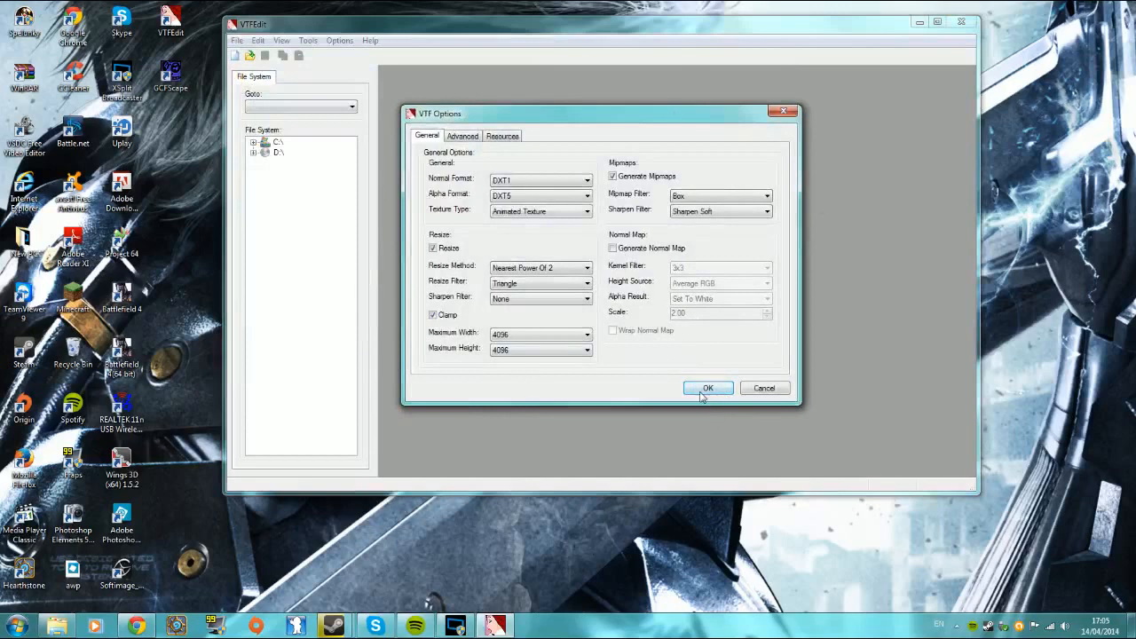
pyautogui.click(707, 390)
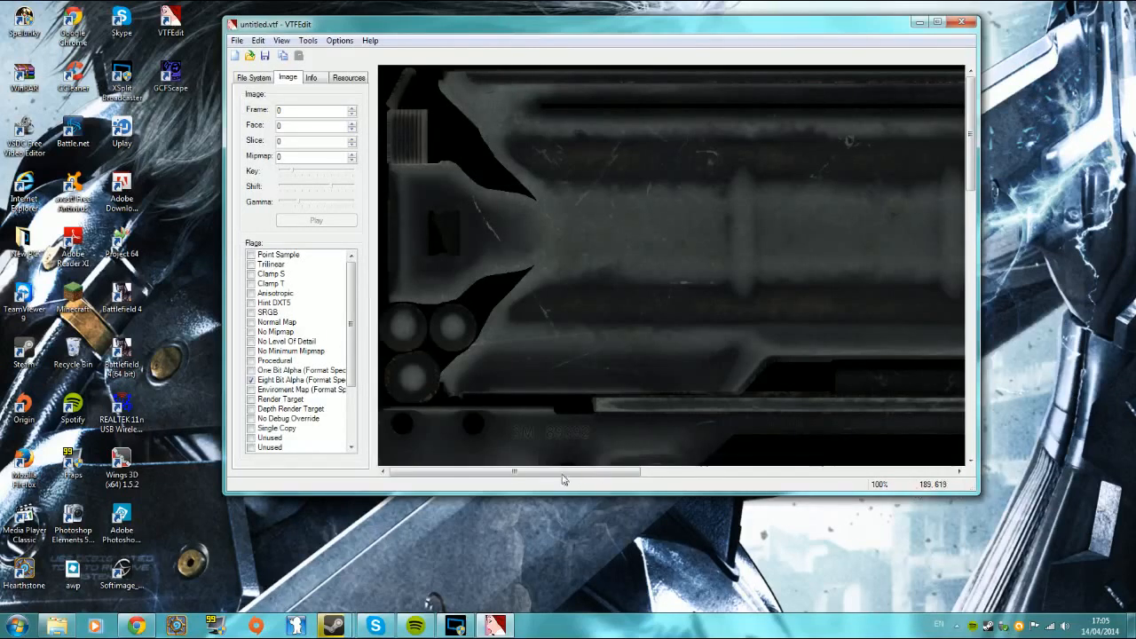
pyautogui.moveTo(561, 474); pyautogui.dragTo(1030, 480)
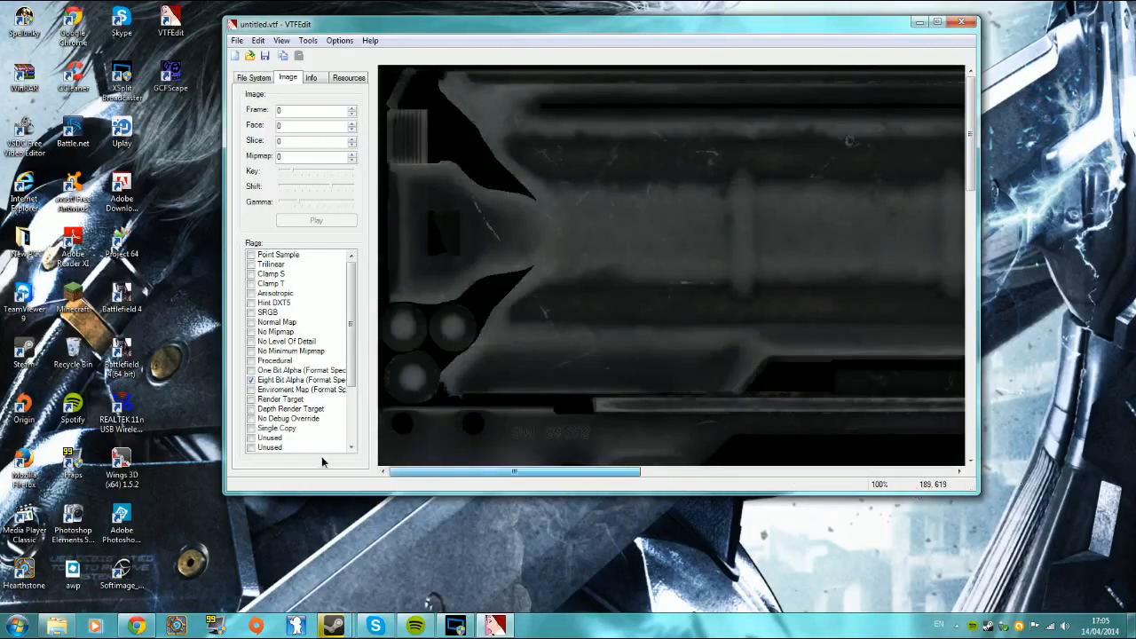
pyautogui.moveTo(972, 115); pyautogui.dragTo(949, 75)
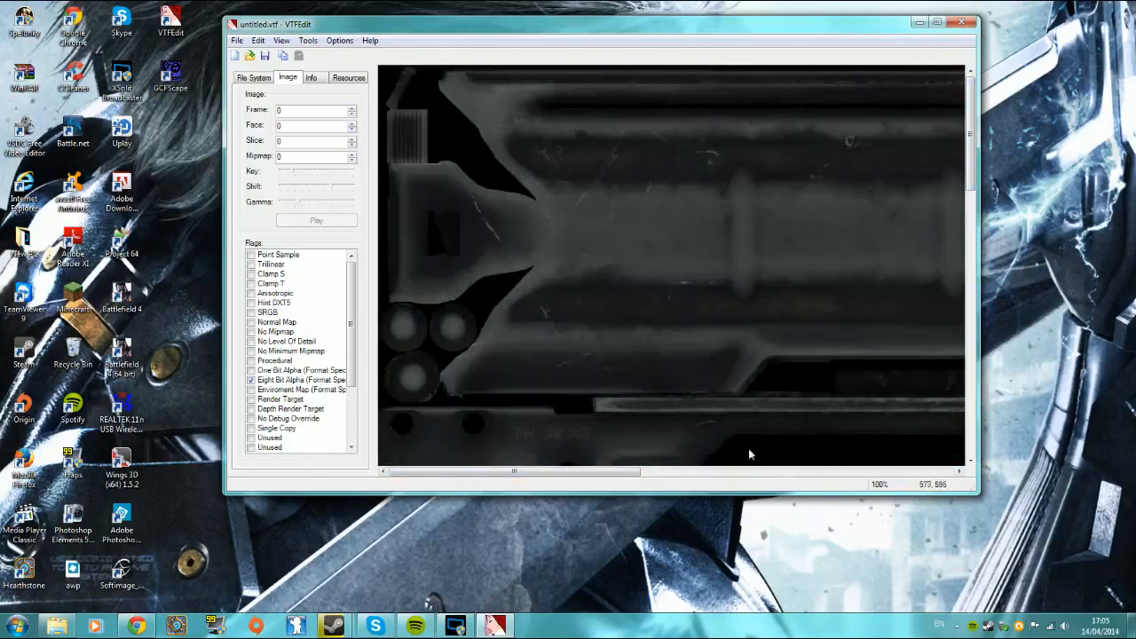
# Import the ex47 TGA file from My Pictures, accepting the preset VTF options
pyautogui.click(237, 40)
pyautogui.click(264, 125)
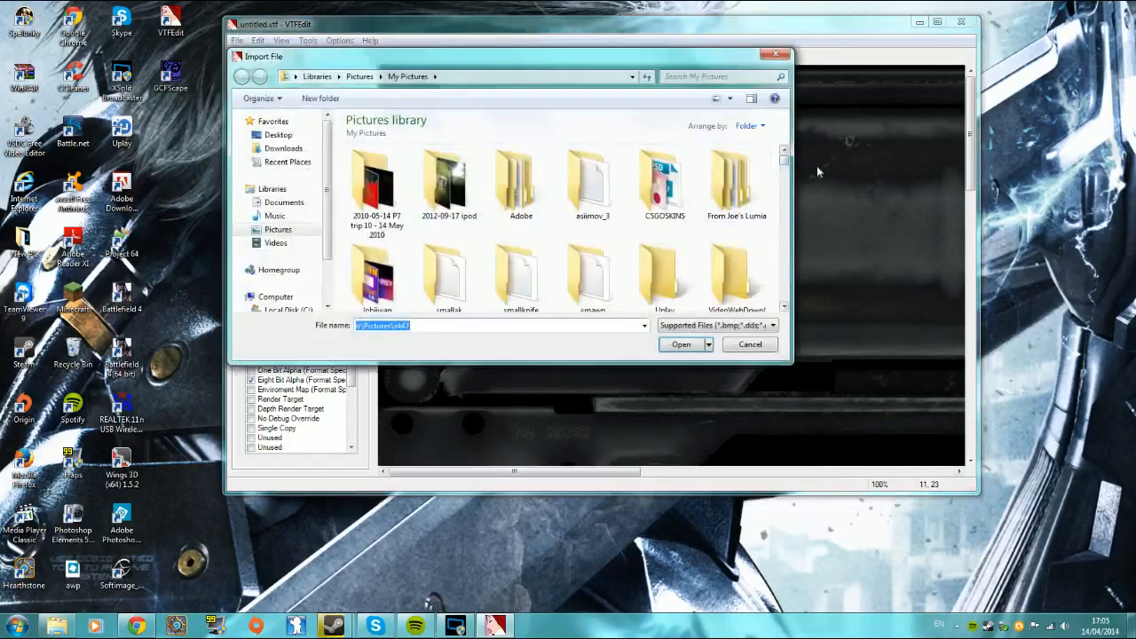
pyautogui.moveTo(785, 161); pyautogui.dragTo(788, 212)
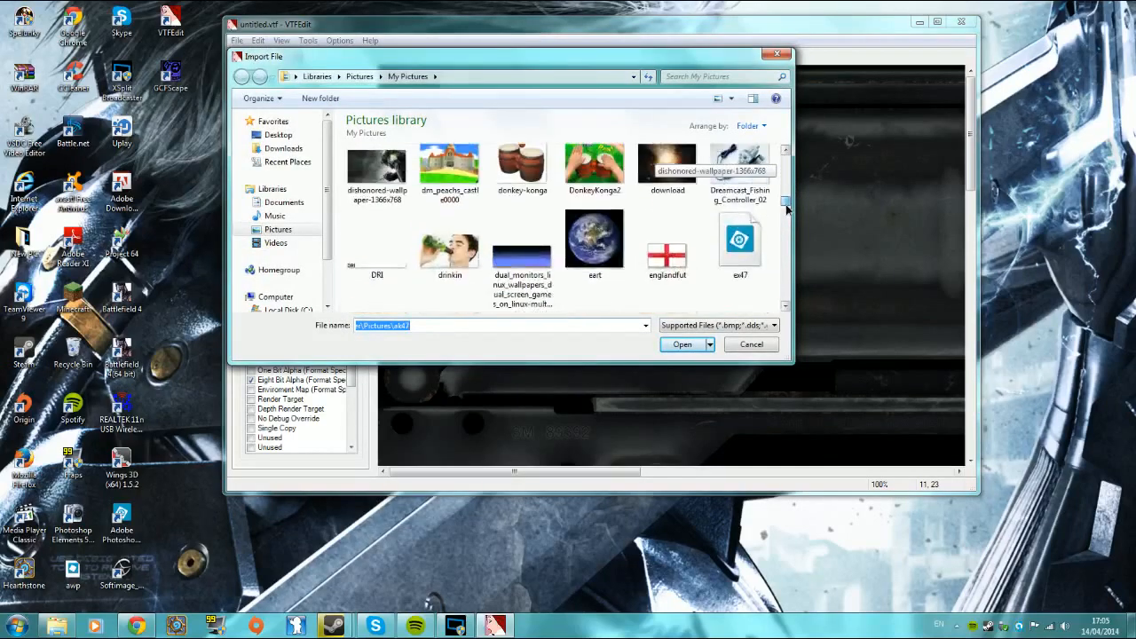
pyautogui.click(736, 244)
pyautogui.click(681, 344)
pyautogui.click(687, 387)
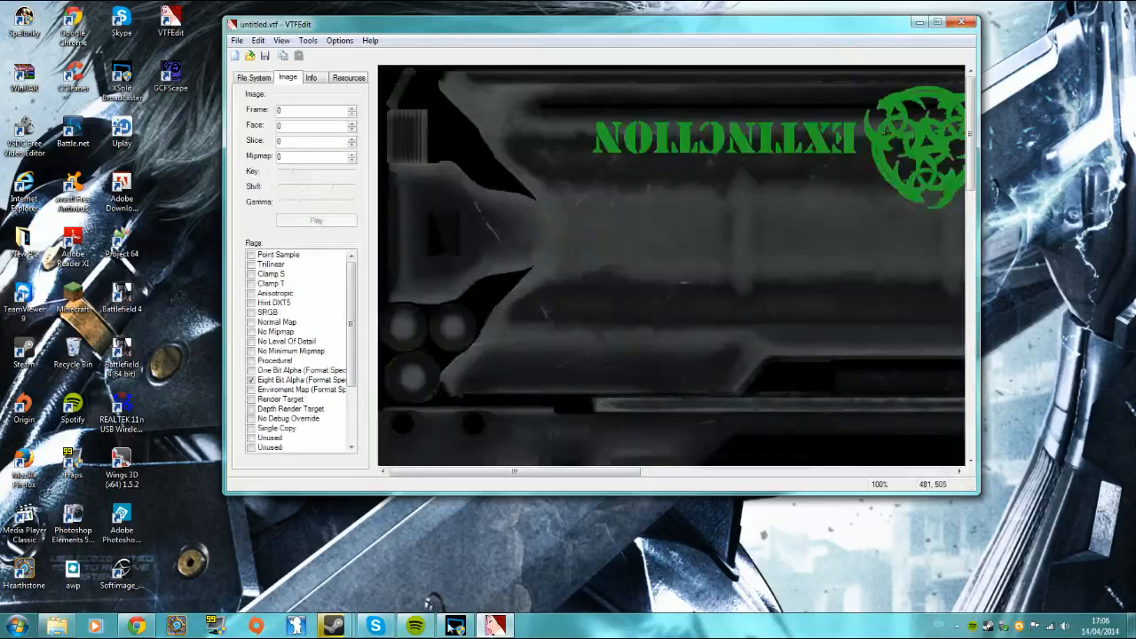
# Start saving the imported texture under a new name and browse on drive C to Steam's Counter-Strike Global Offensive csgo folder
pyautogui.moveTo(455, 625)
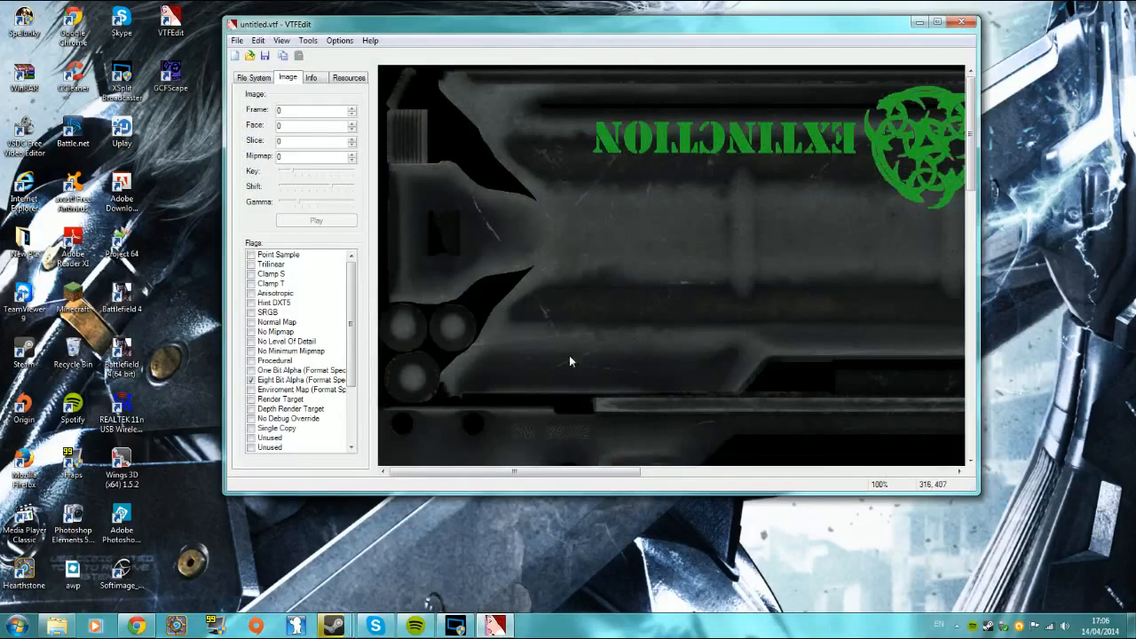
pyautogui.click(237, 41)
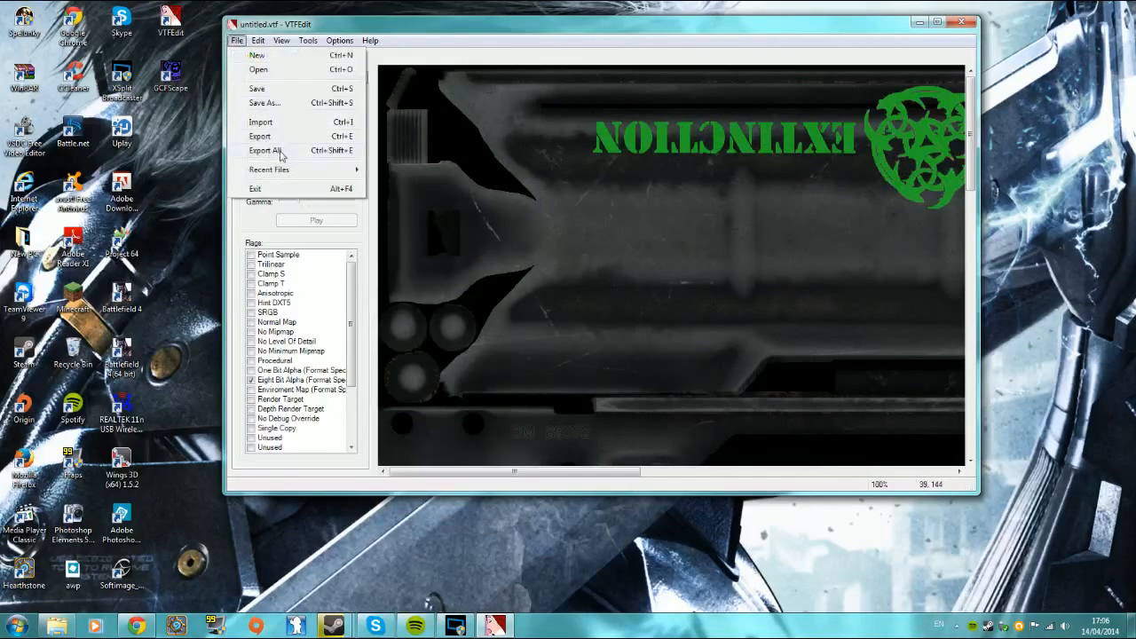
pyautogui.click(310, 105)
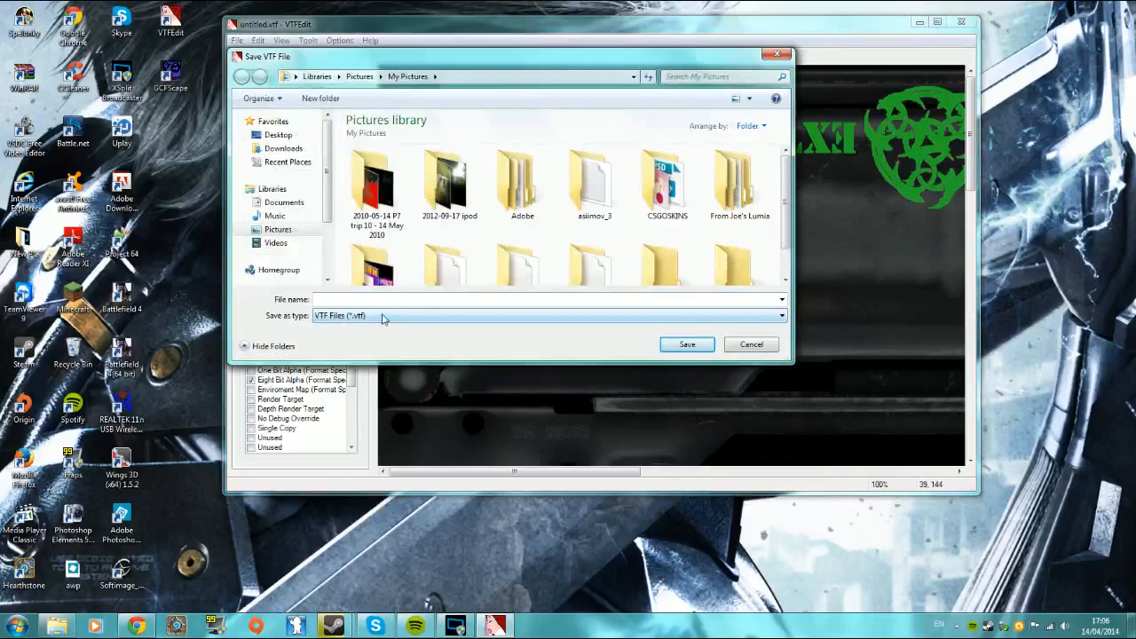
pyautogui.scroll(-2, 325, 266)
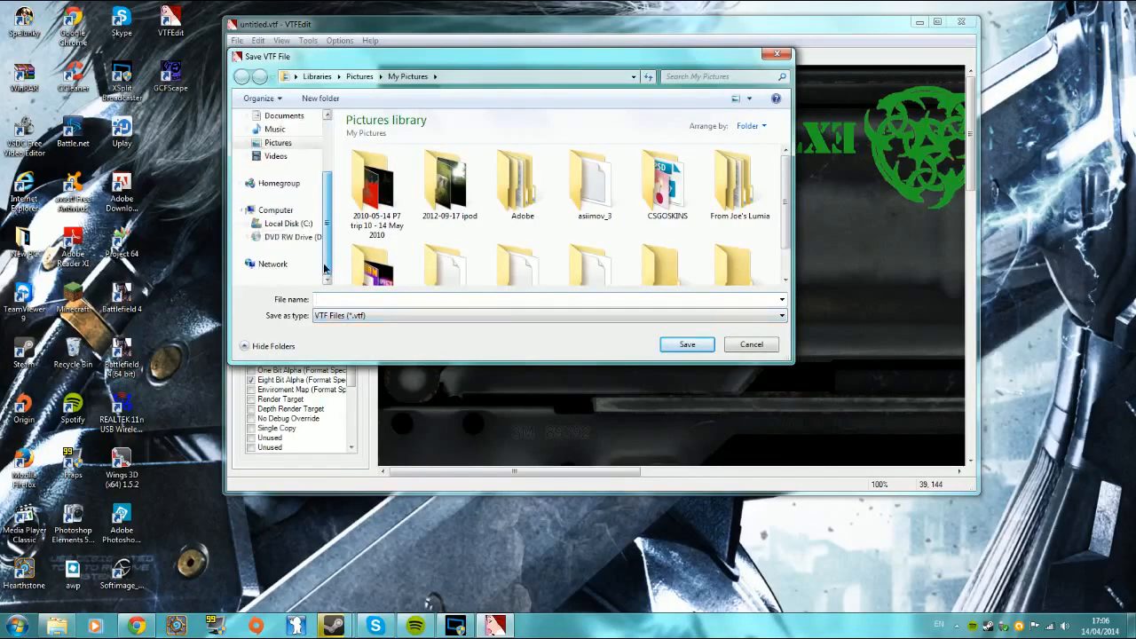
pyautogui.click(288, 224)
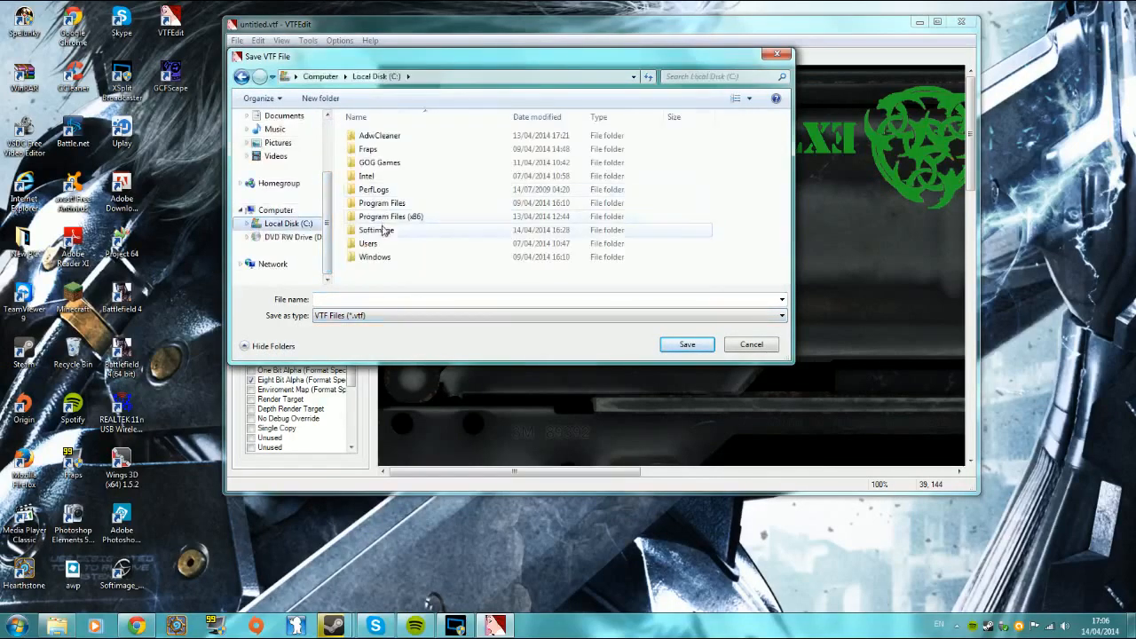
pyautogui.doubleClick(390, 216)
pyautogui.scroll(-5, 387, 249)
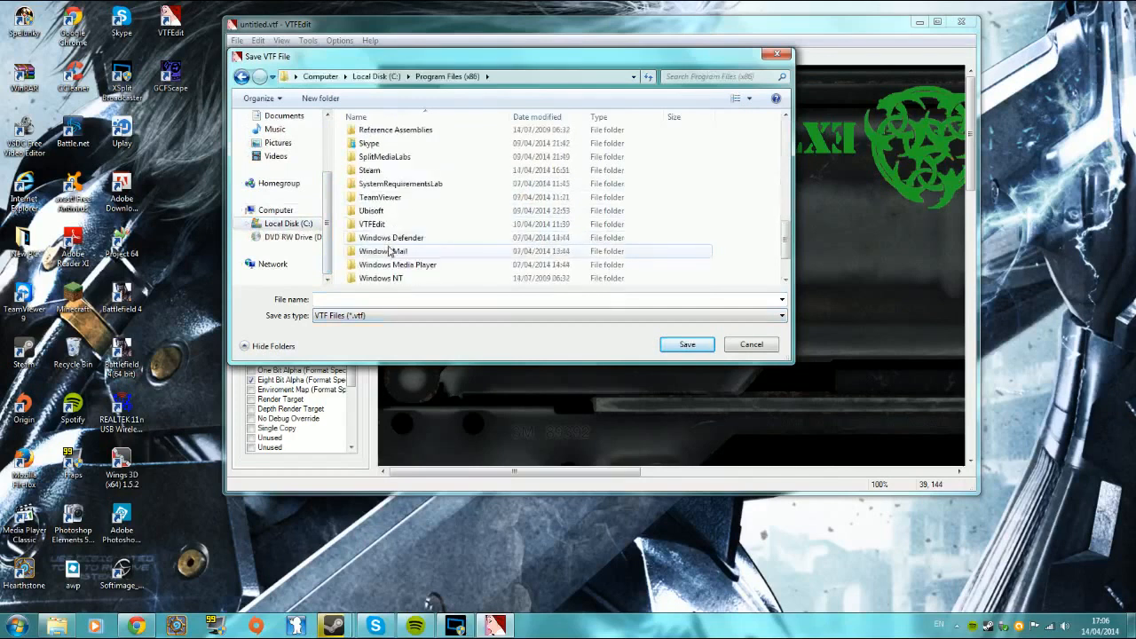
pyautogui.doubleClick(382, 171)
pyautogui.scroll(-2, 393, 236)
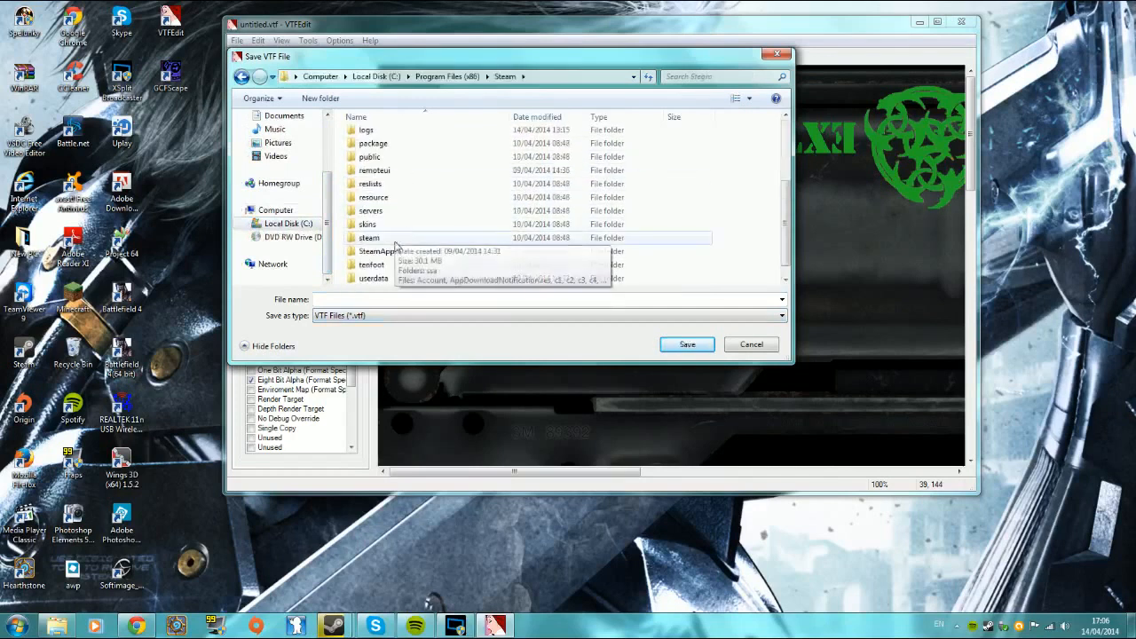
pyautogui.doubleClick(381, 251)
pyautogui.doubleClick(372, 131)
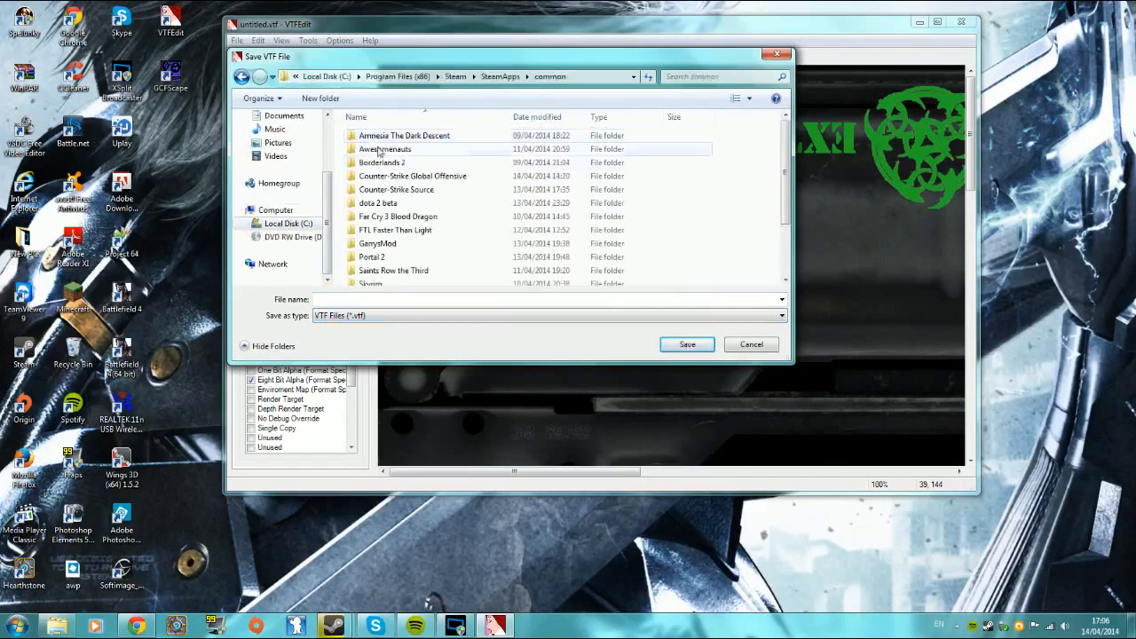
pyautogui.doubleClick(382, 175)
pyautogui.doubleClick(378, 162)
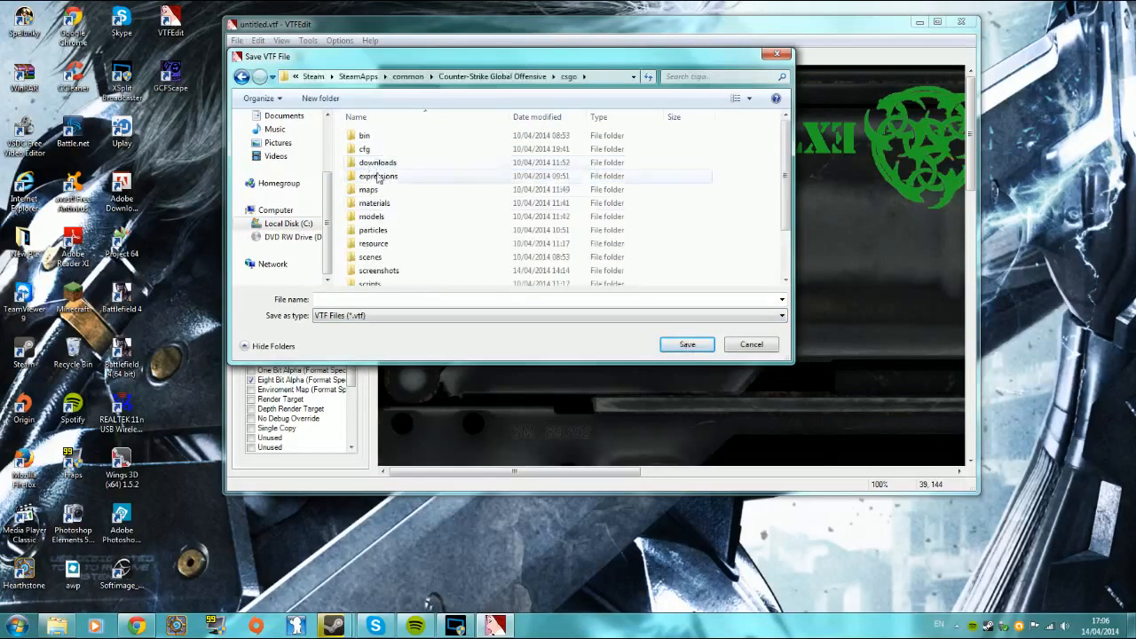
# Browse the save location from the csgo folder through materials and models into the weapons folder
pyautogui.scroll(-2, 386, 195)
pyautogui.doubleClick(379, 149)
pyautogui.scroll(-3, 390, 231)
pyautogui.scroll(-9, 391, 230)
pyautogui.scroll(-2, 385, 248)
pyautogui.doubleClick(385, 215)
pyautogui.scroll(-5, 387, 224)
pyautogui.scroll(-8, 493, 256)
pyautogui.click(395, 280)
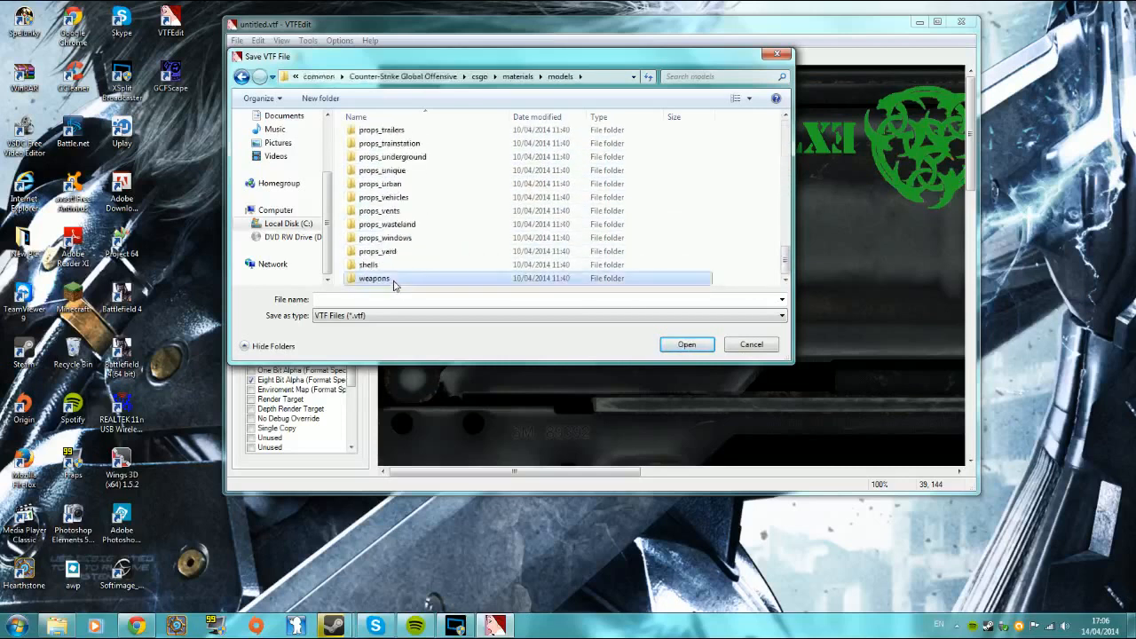
pyautogui.doubleClick(394, 280)
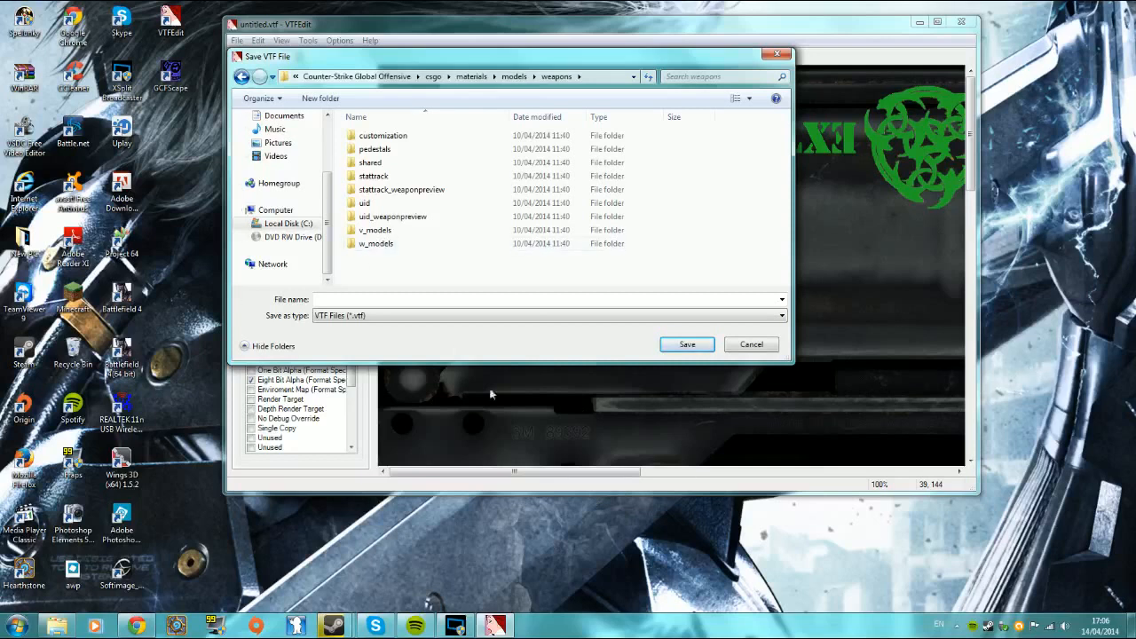
# Browse to the rif_ak47 folder inside v_models, choose ex47 as the file to save over, and cancel the save
pyautogui.doubleClick(381, 230)
pyautogui.scroll(-9, 388, 232)
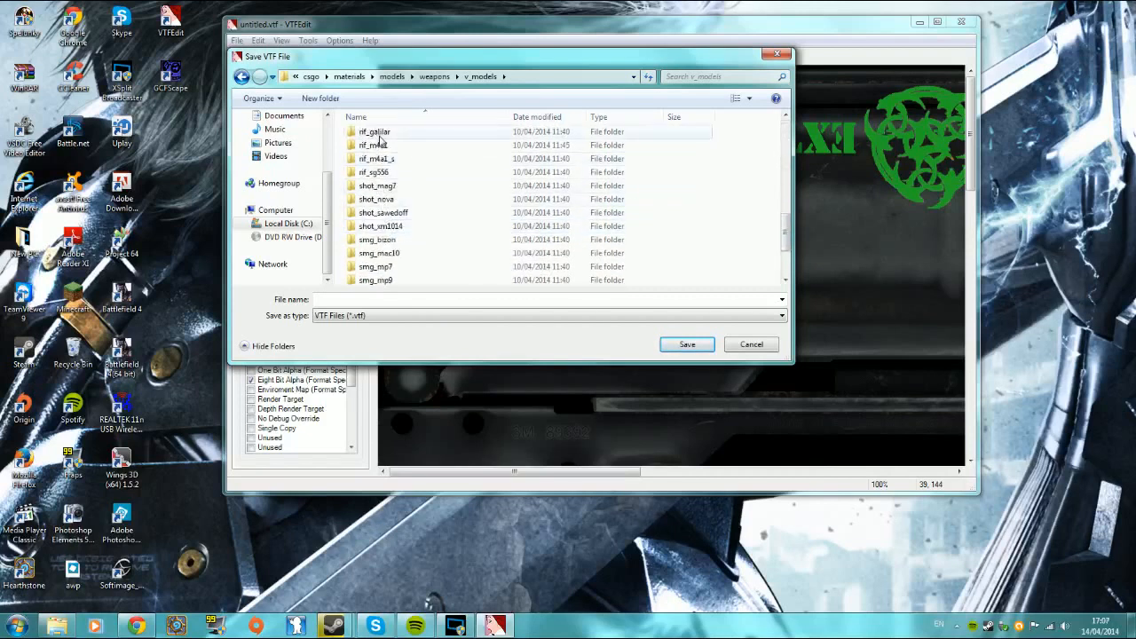
pyautogui.scroll(2, 383, 158)
pyautogui.doubleClick(379, 171)
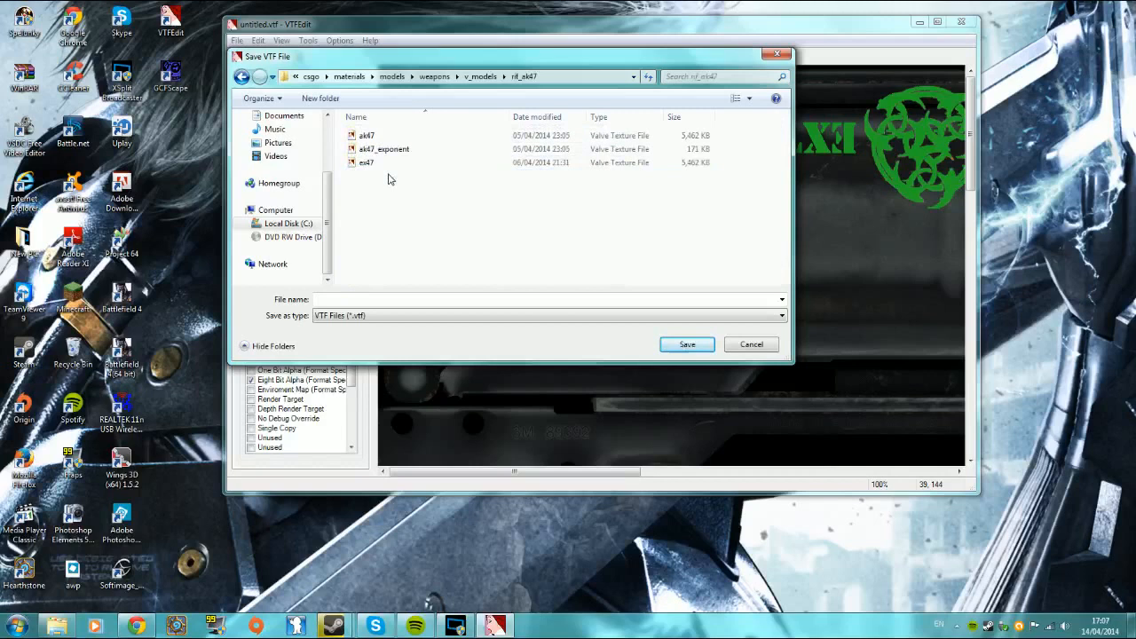
pyautogui.click(376, 164)
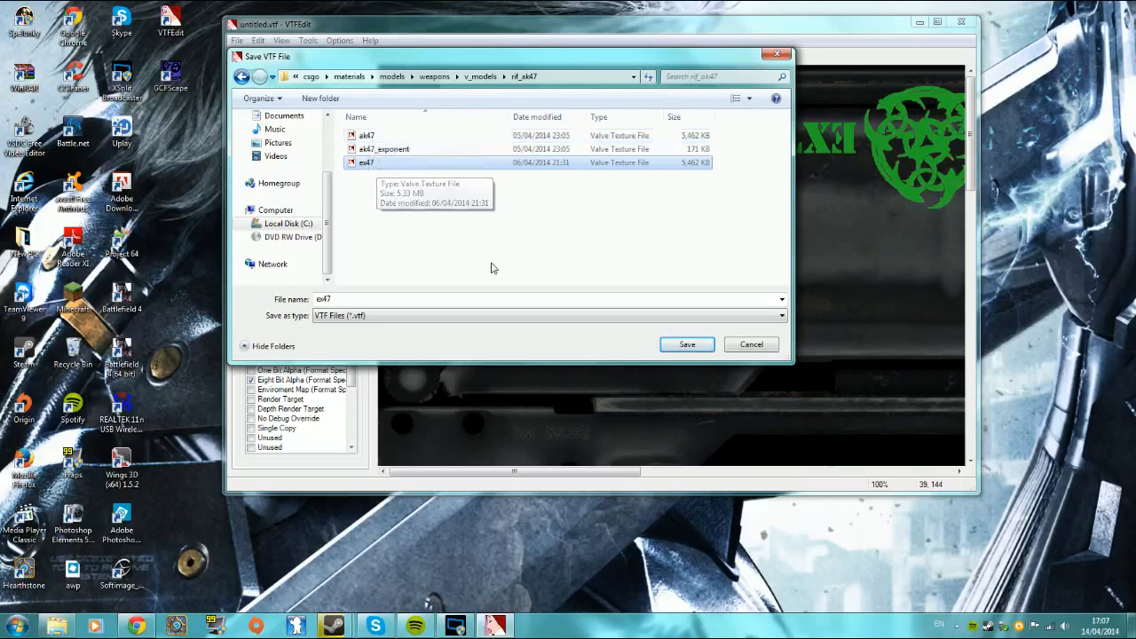
pyautogui.click(752, 348)
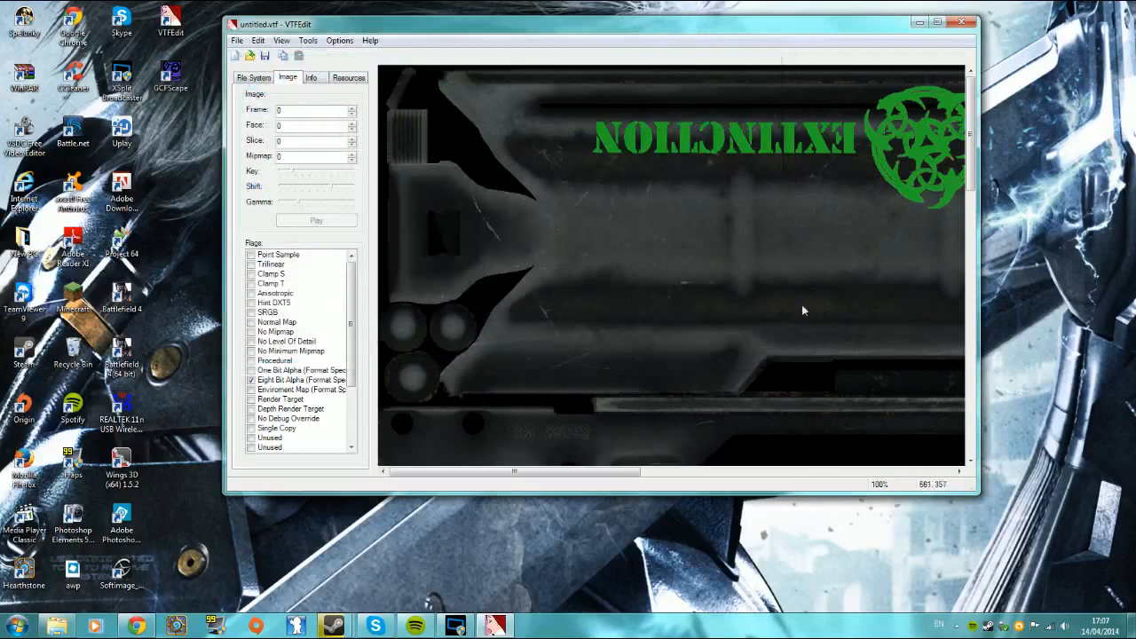
pyautogui.click(237, 40)
pyautogui.click(259, 68)
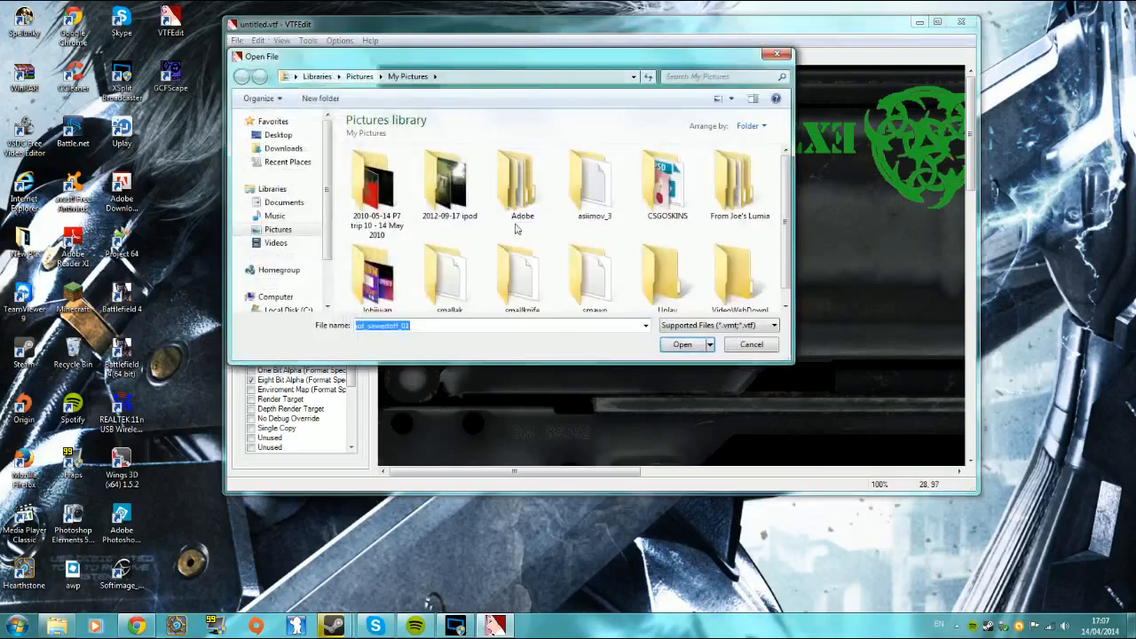
pyautogui.scroll(-1, 790, 233)
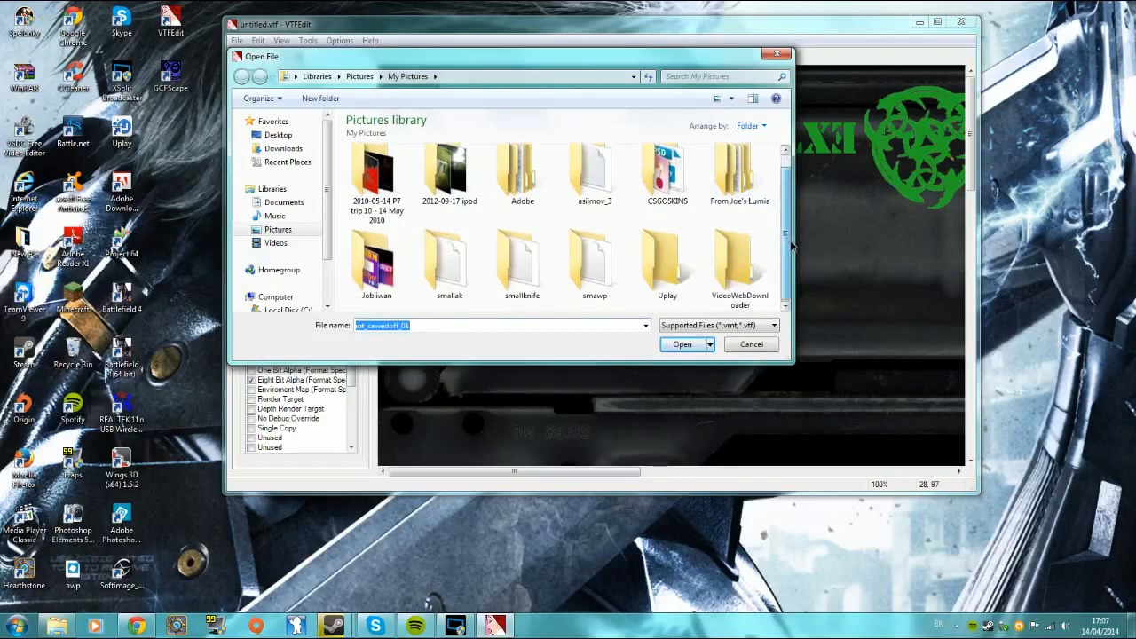
pyautogui.doubleClick(460, 262)
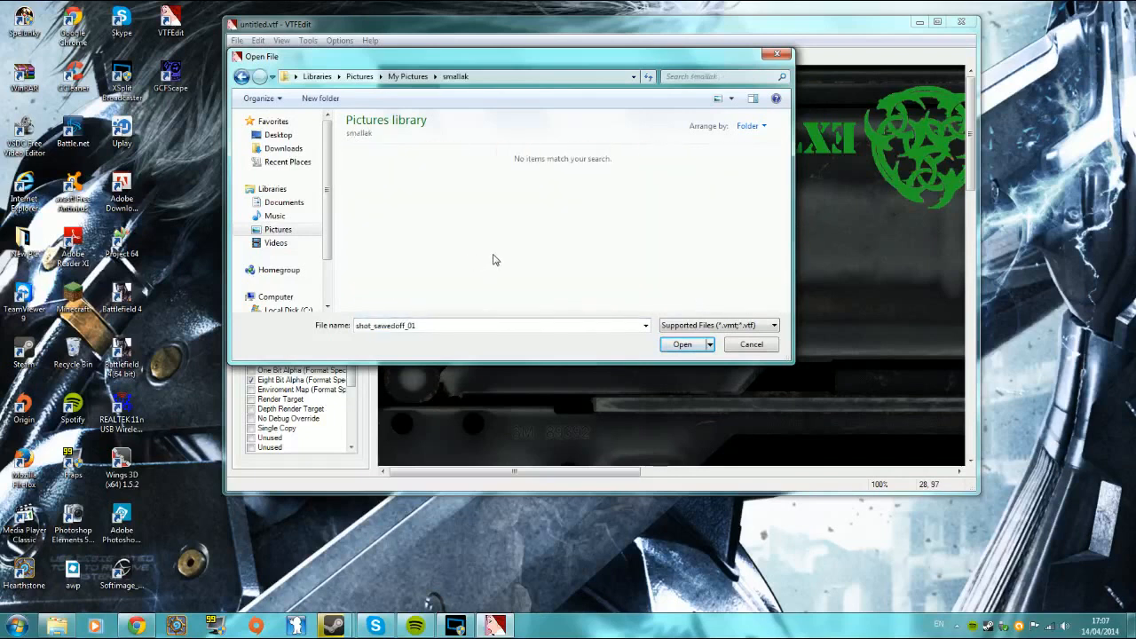
pyautogui.moveTo(447, 325); pyautogui.dragTo(342, 336)
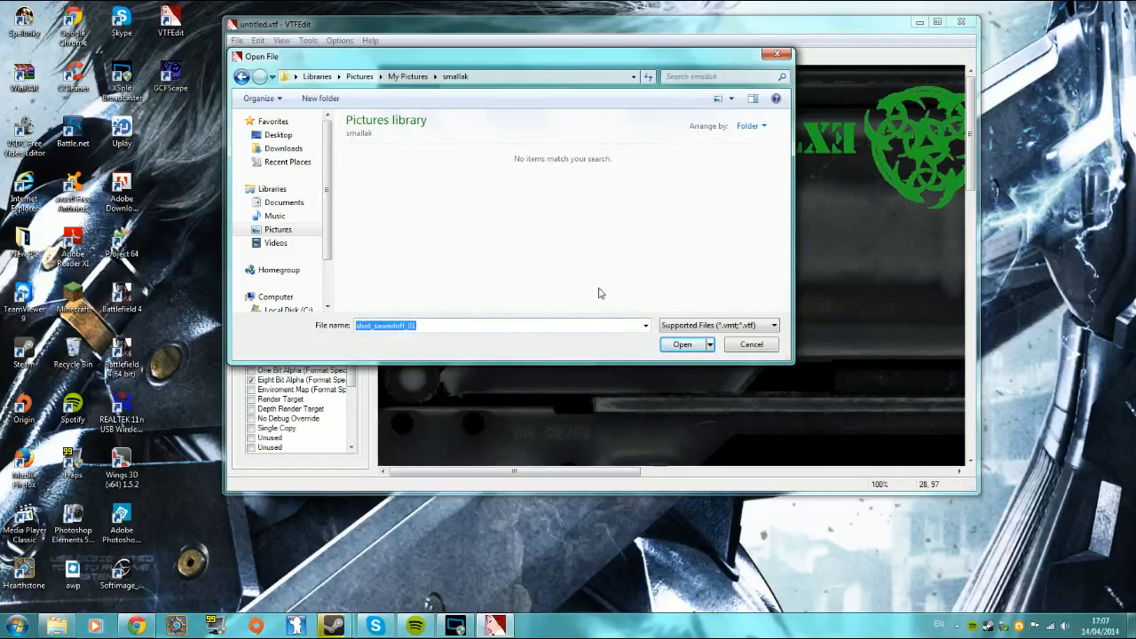
pyautogui.click(776, 54)
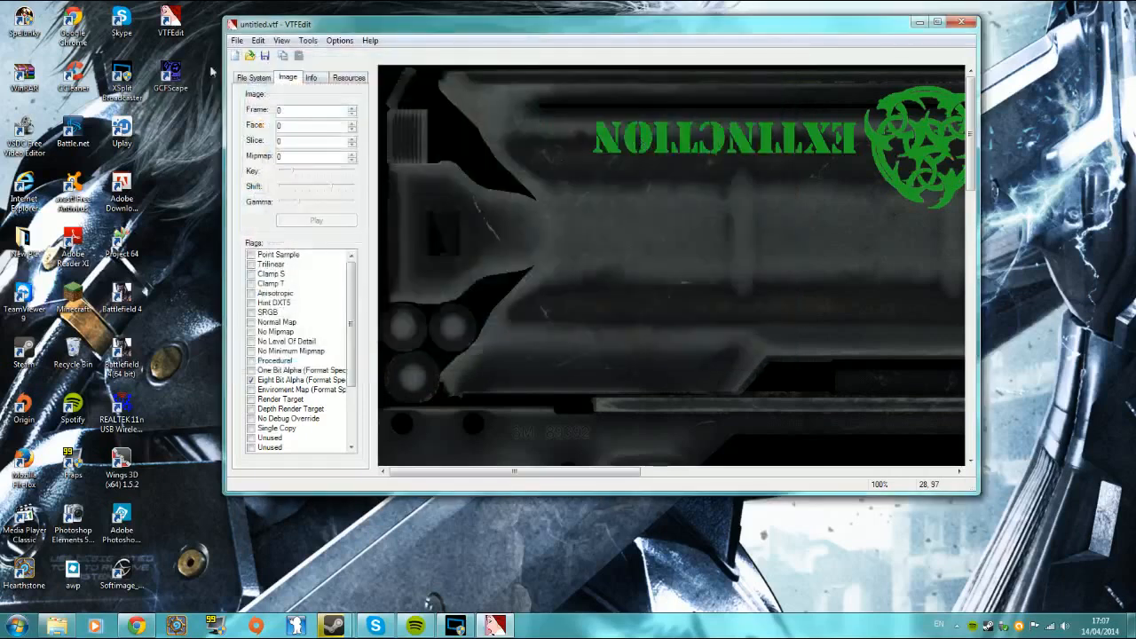
# Start a file import and browse to the smallak folder inside My Pictures
pyautogui.click(237, 40)
pyautogui.click(259, 123)
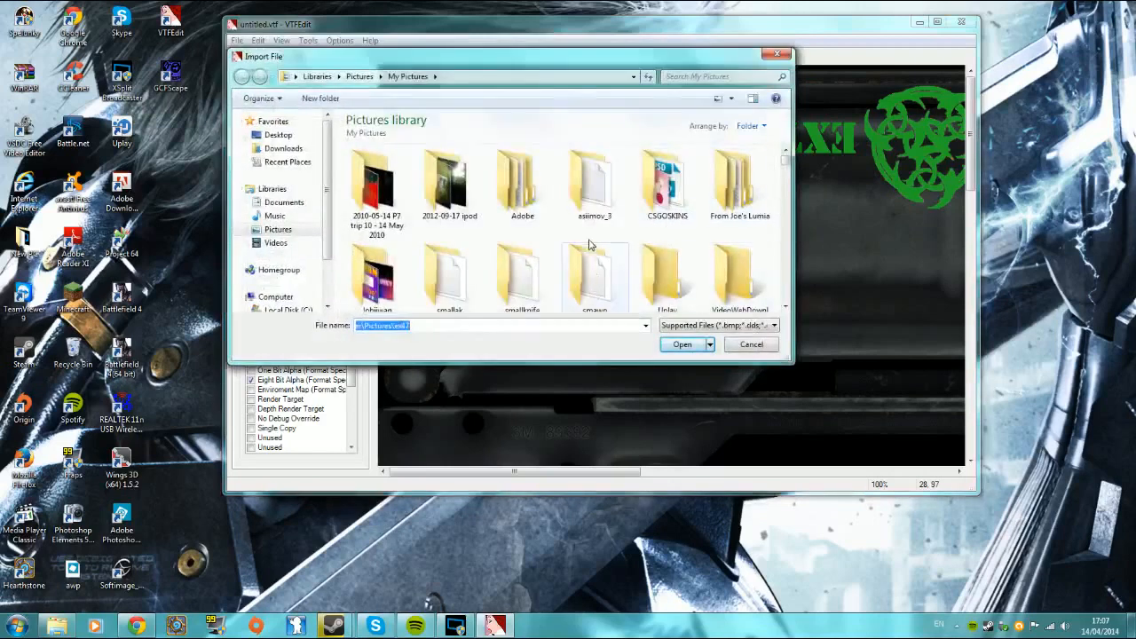
pyautogui.click(476, 282)
pyautogui.doubleClick(477, 282)
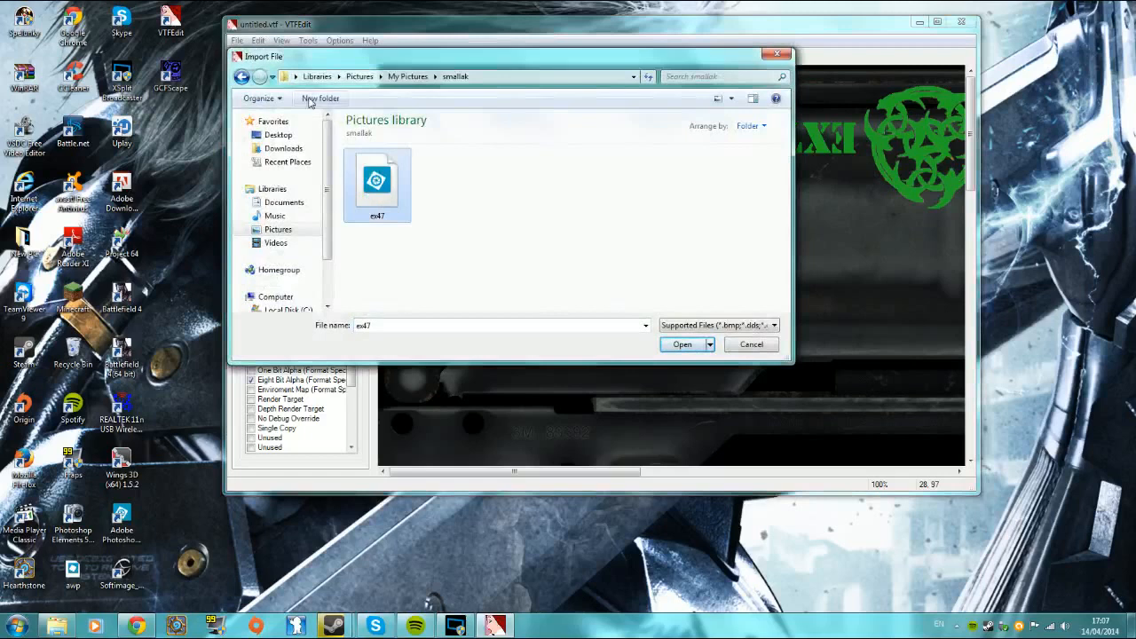
# Check the general and detailed file properties of ex47 in the smallak folder
pyautogui.rightClick(385, 176)
pyautogui.click(494, 225)
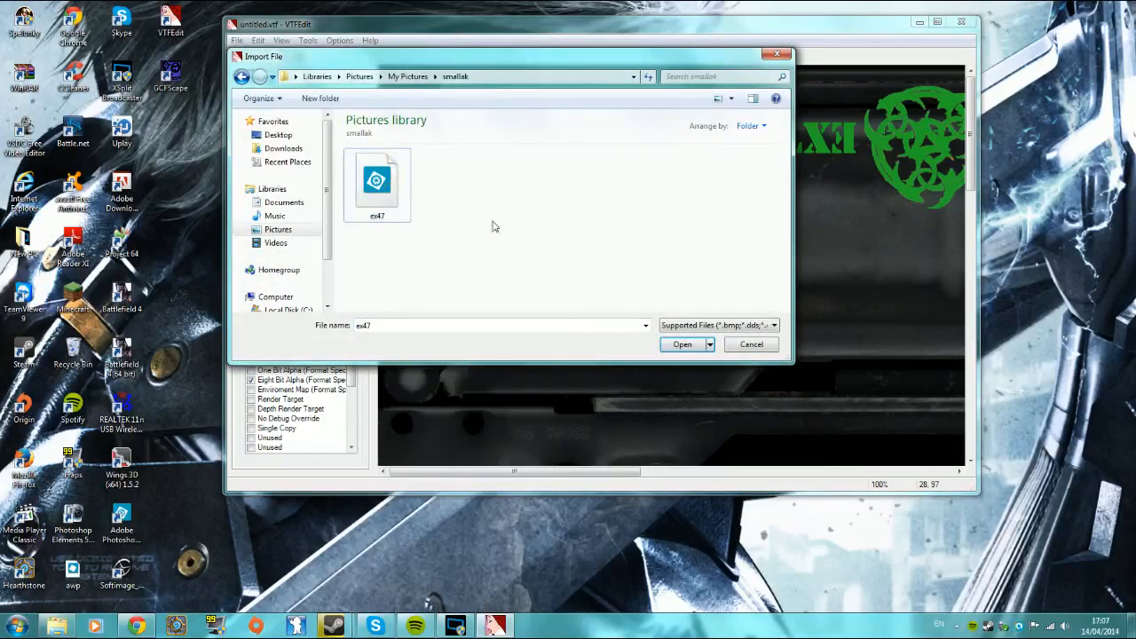
pyautogui.rightClick(368, 191)
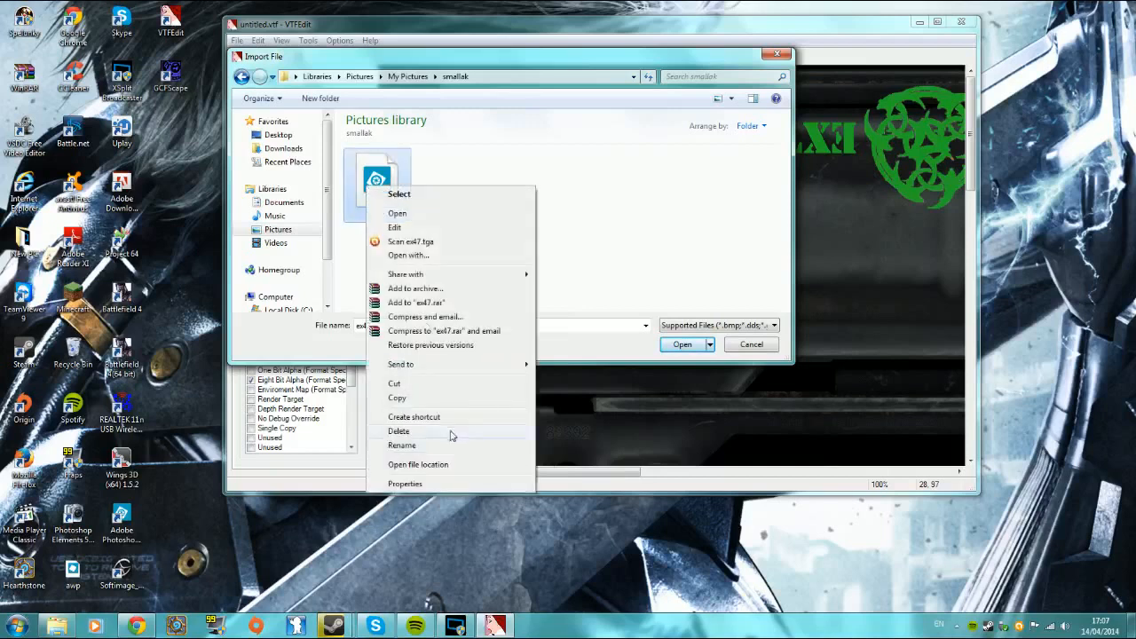
pyautogui.click(431, 484)
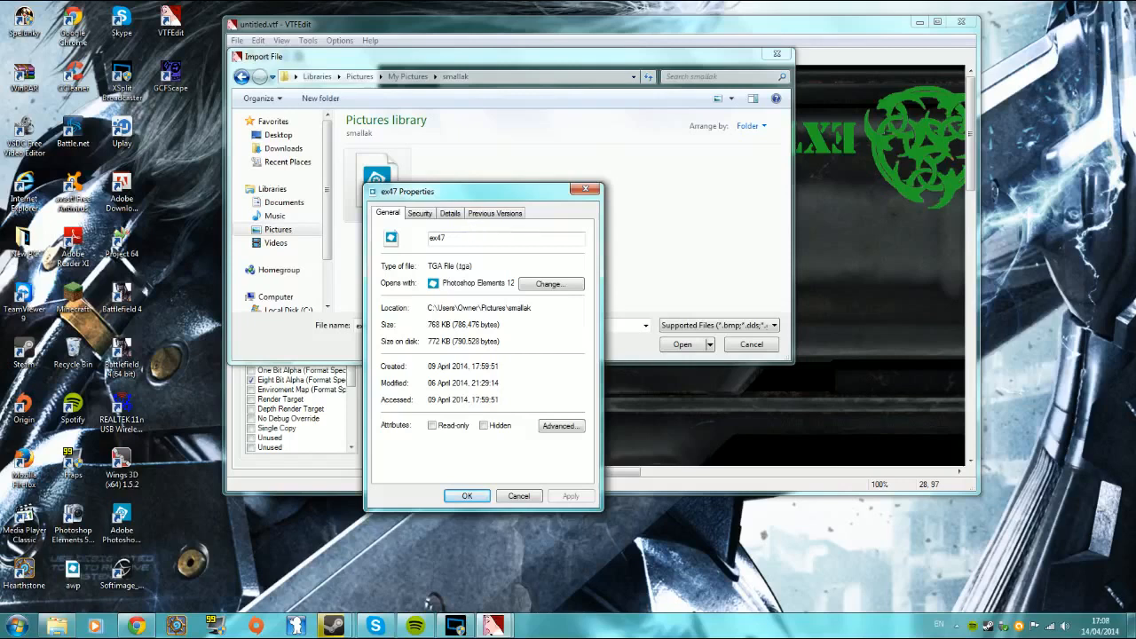
pyautogui.click(430, 217)
pyautogui.click(451, 215)
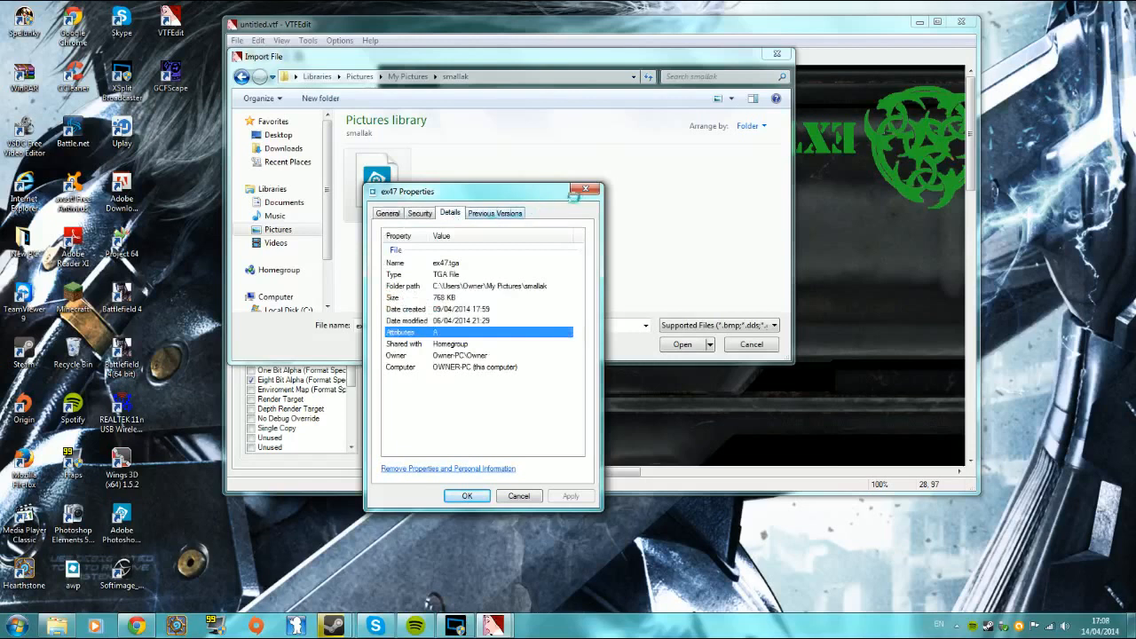
pyautogui.click(583, 190)
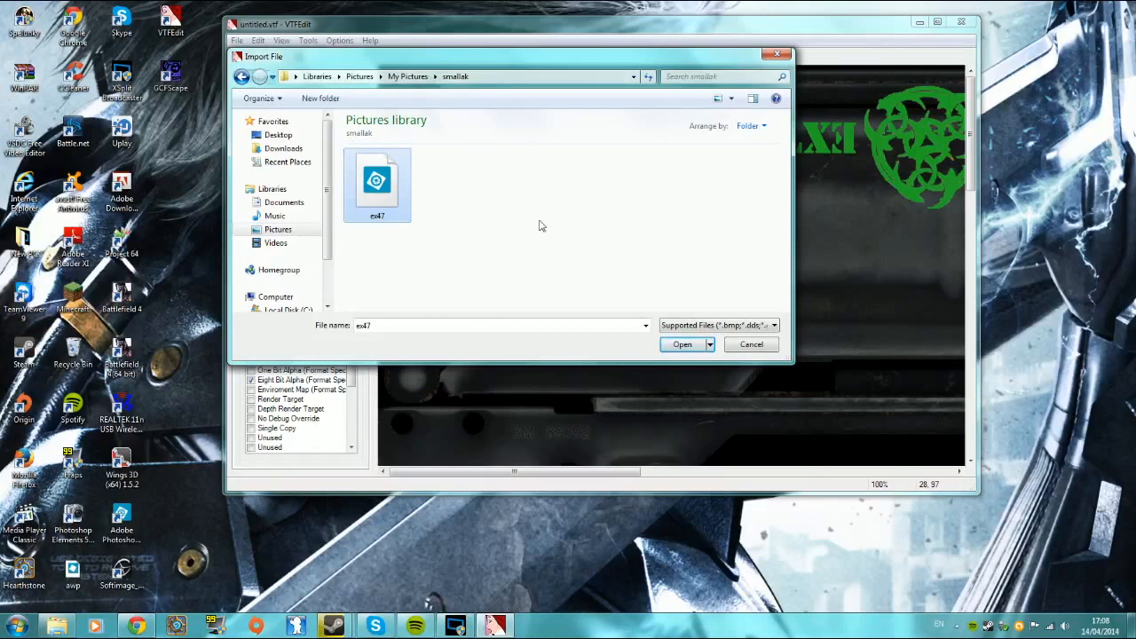
# Import the ex47 TGA file from the smallak folder with the preset VTF options, and close VTFEdit
pyautogui.doubleClick(402, 204)
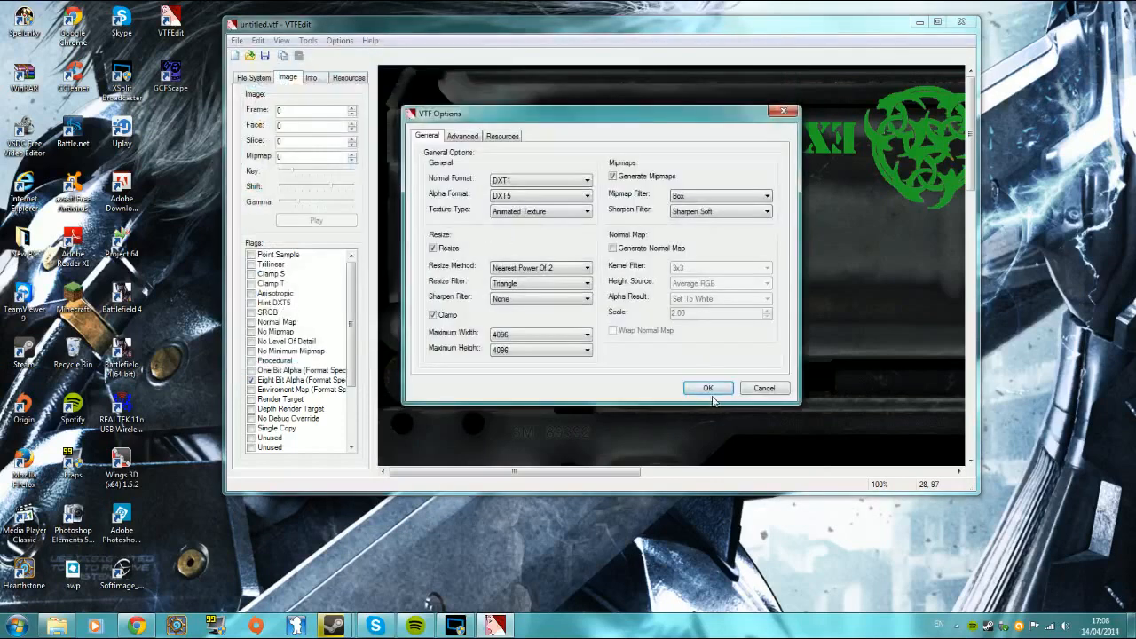
pyautogui.click(707, 388)
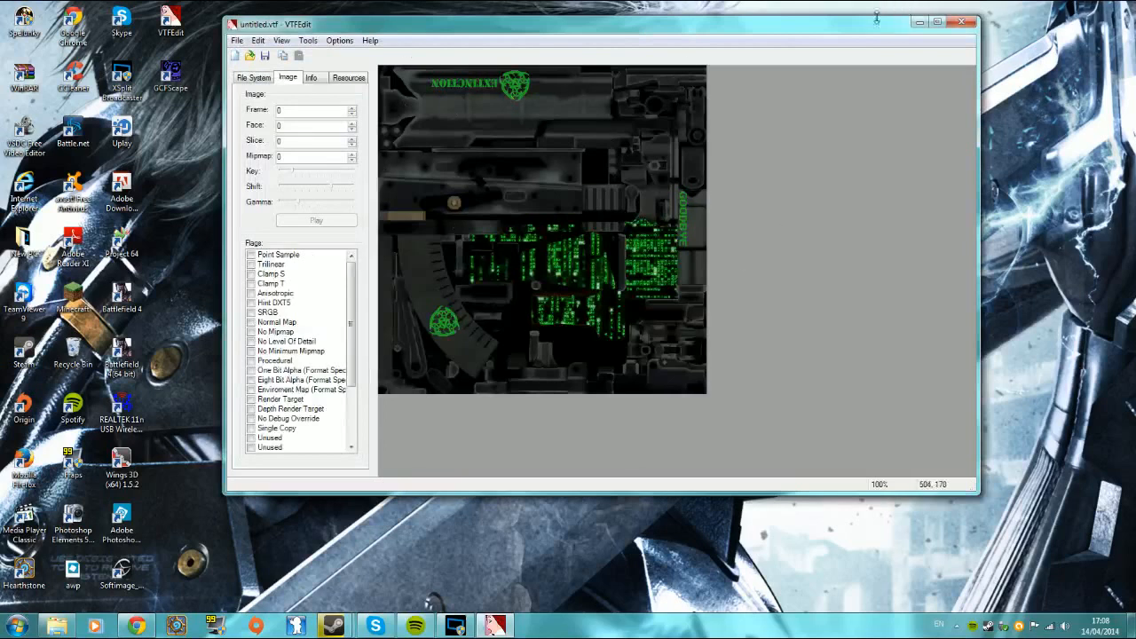
pyautogui.click(971, 23)
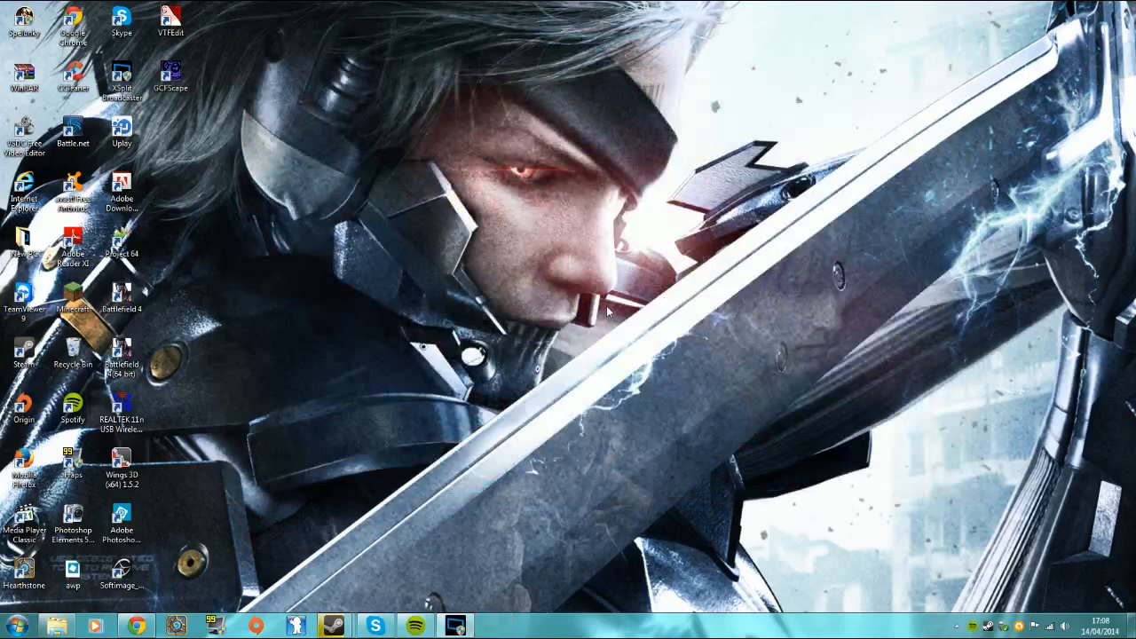
pyautogui.click(11, 626)
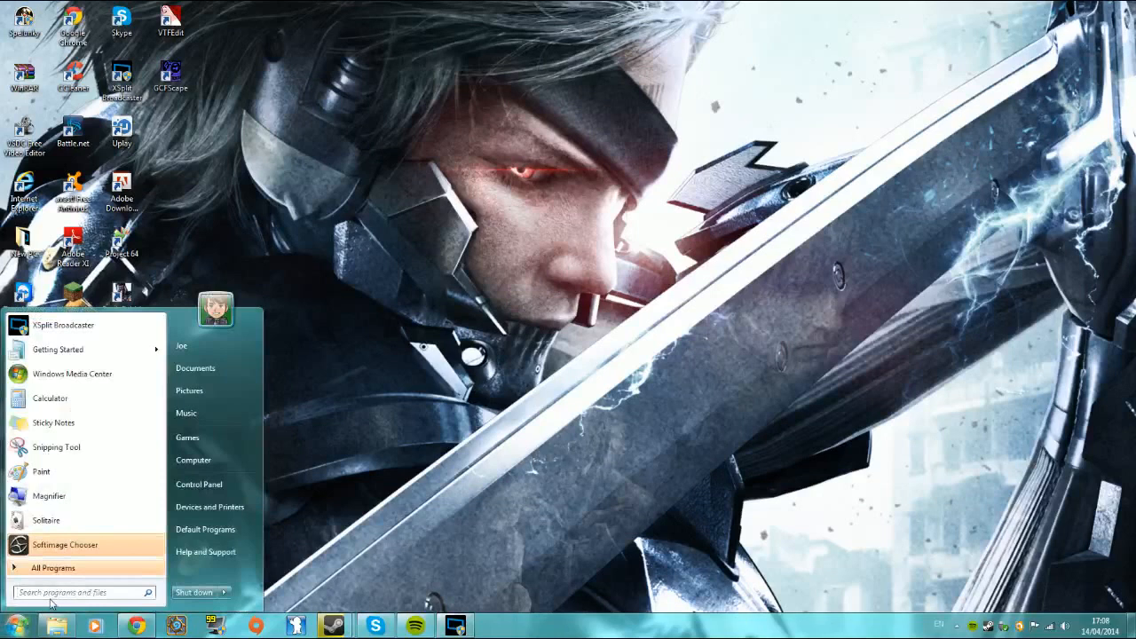
pyautogui.write('notep')
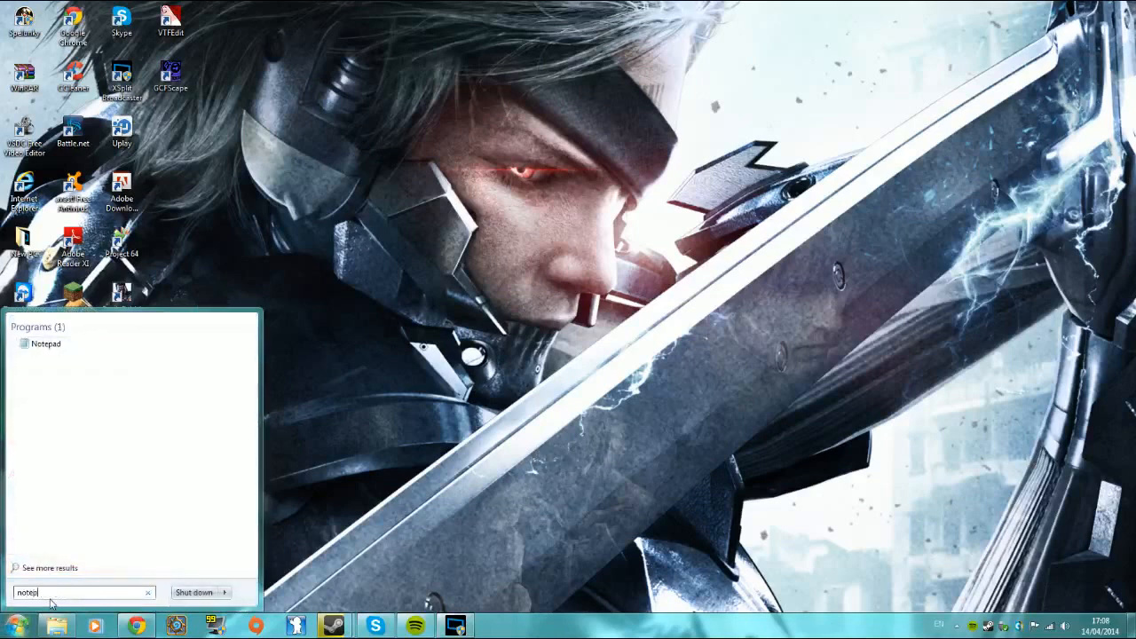
pyautogui.write('ad')
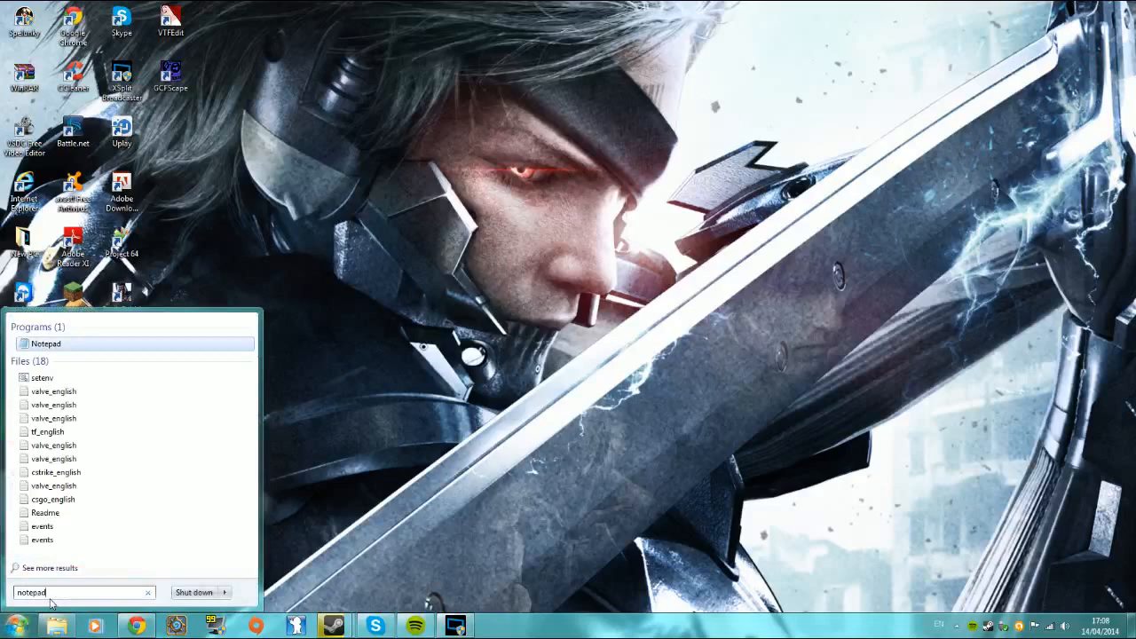
pyautogui.press('BackSpace')
pyautogui.press('BackSpace')
pyautogui.press('BackSpace')
pyautogui.press('BackSpace')
pyautogui.press('BackSpace')
pyautogui.press('BackSpace')
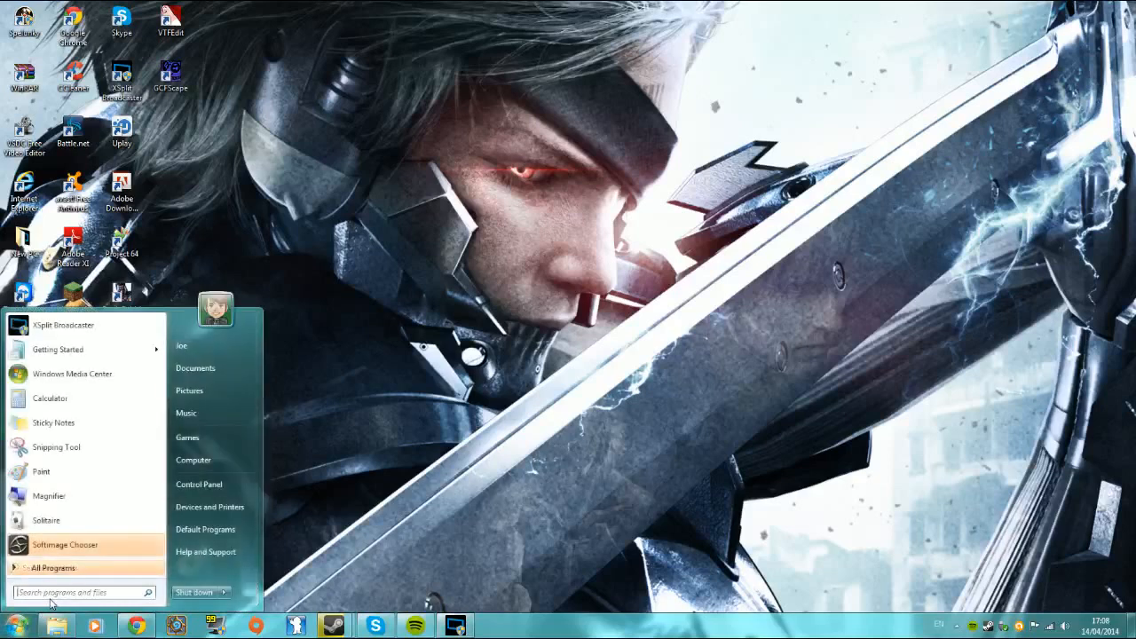
pyautogui.click(461, 271)
# Launch npp.6.5.5.Installer from the New PC folder on the desktop and proceed to the setup welcome page
pyautogui.doubleClick(37, 260)
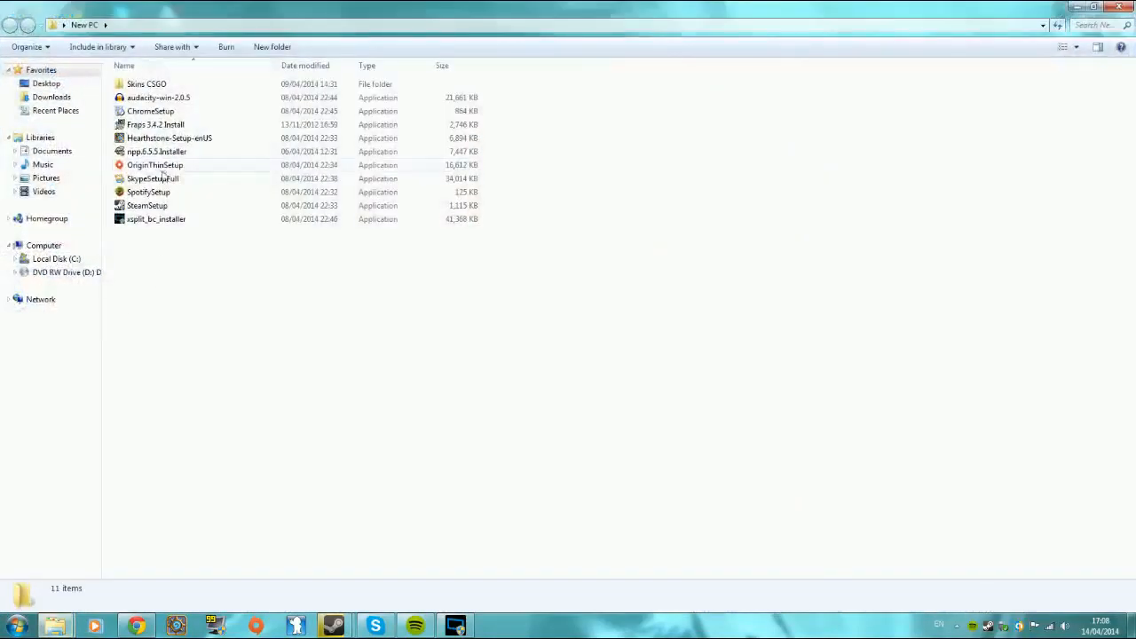
pyautogui.click(165, 153)
pyautogui.doubleClick(167, 155)
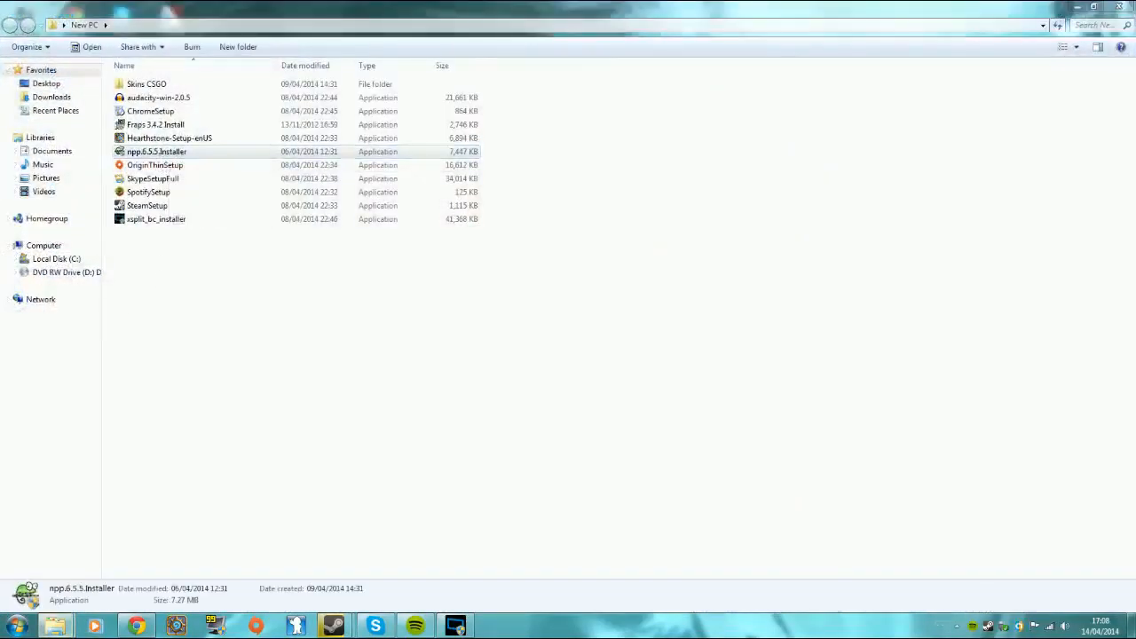
pyautogui.click(582, 342)
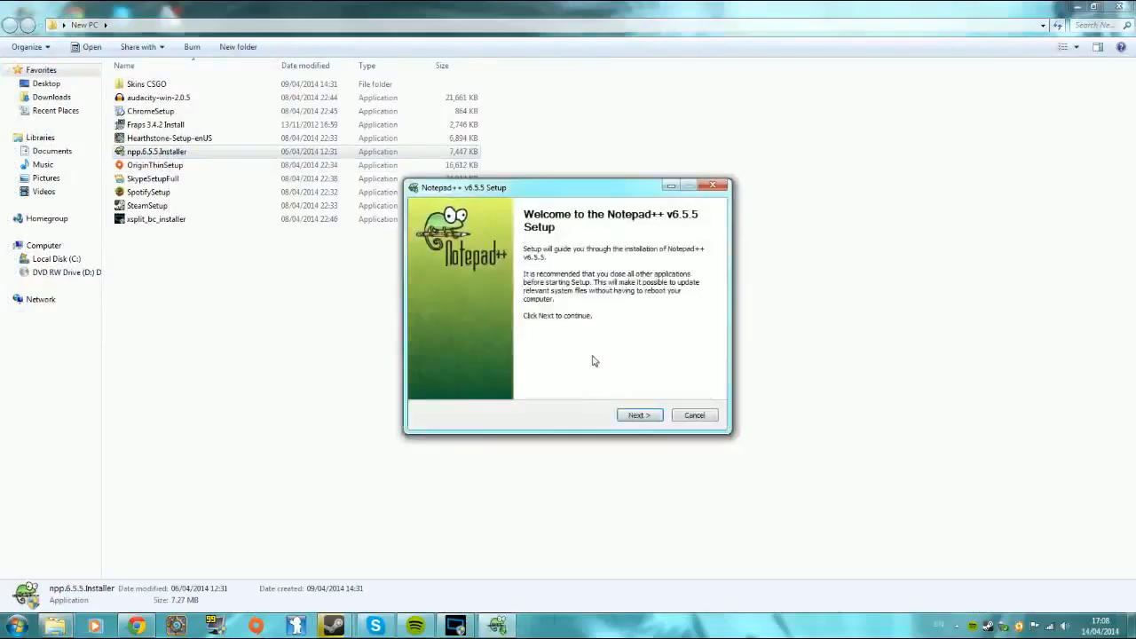
# Install Notepad++ v6.5.5 in the default folder with the preset components and a desktop shortcut, and run it on finishing setup
pyautogui.click(638, 417)
pyautogui.click(637, 423)
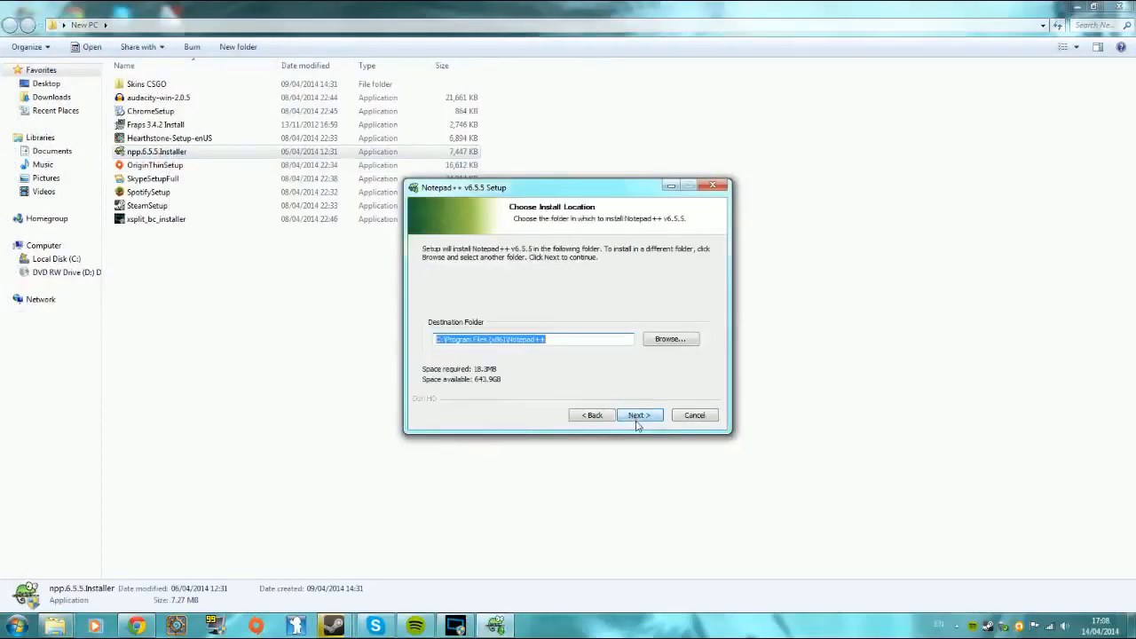
pyautogui.click(638, 422)
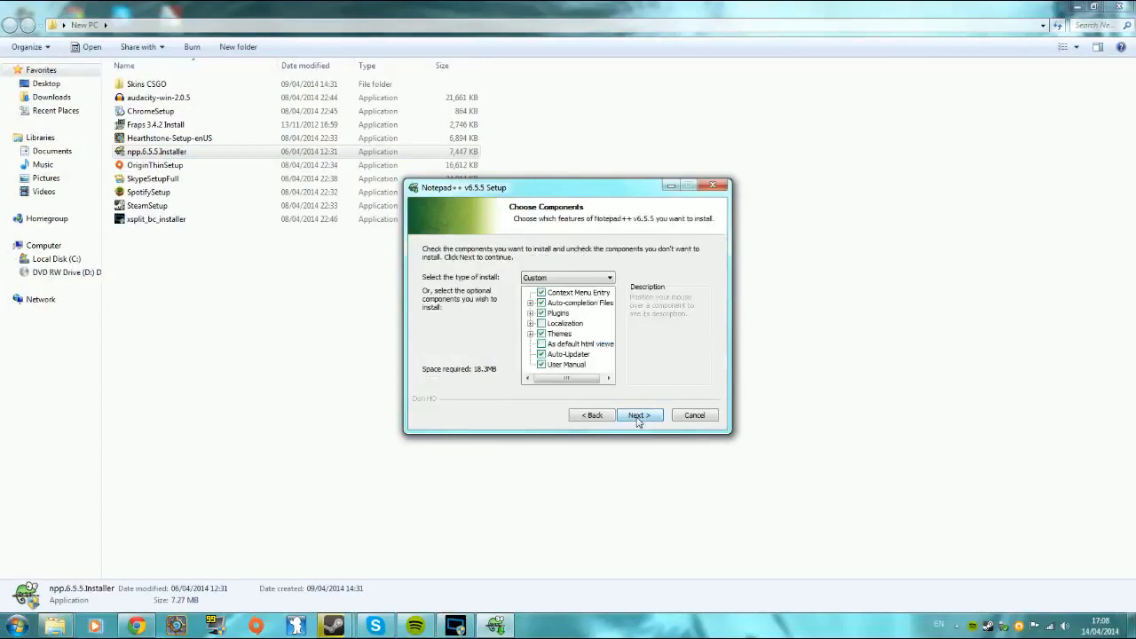
pyautogui.click(637, 422)
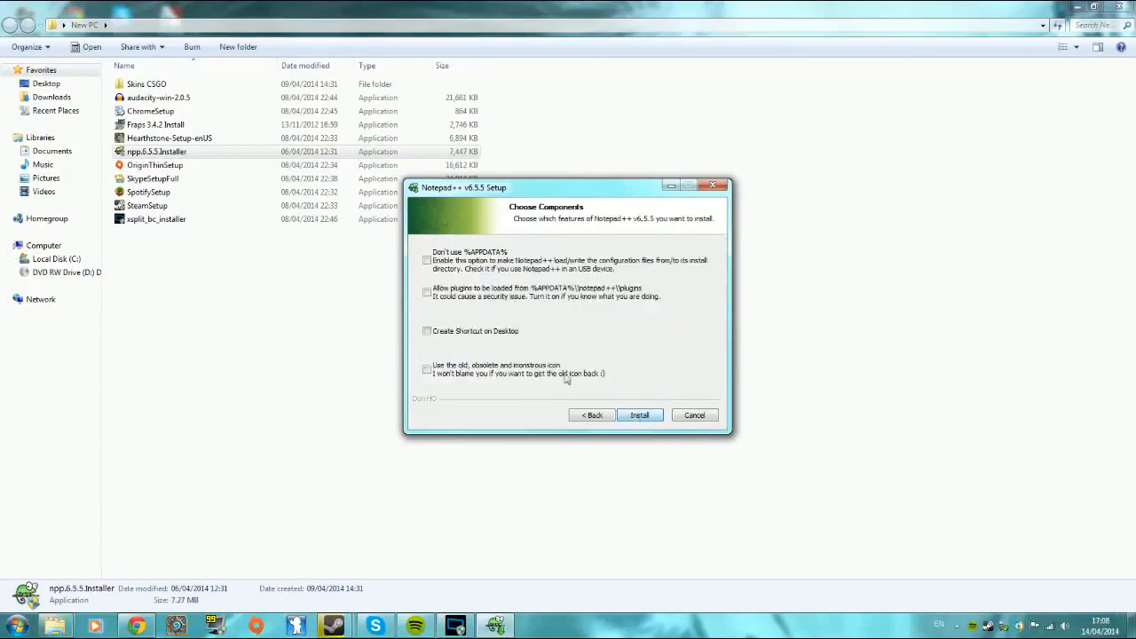
pyautogui.click(508, 334)
pyautogui.click(638, 415)
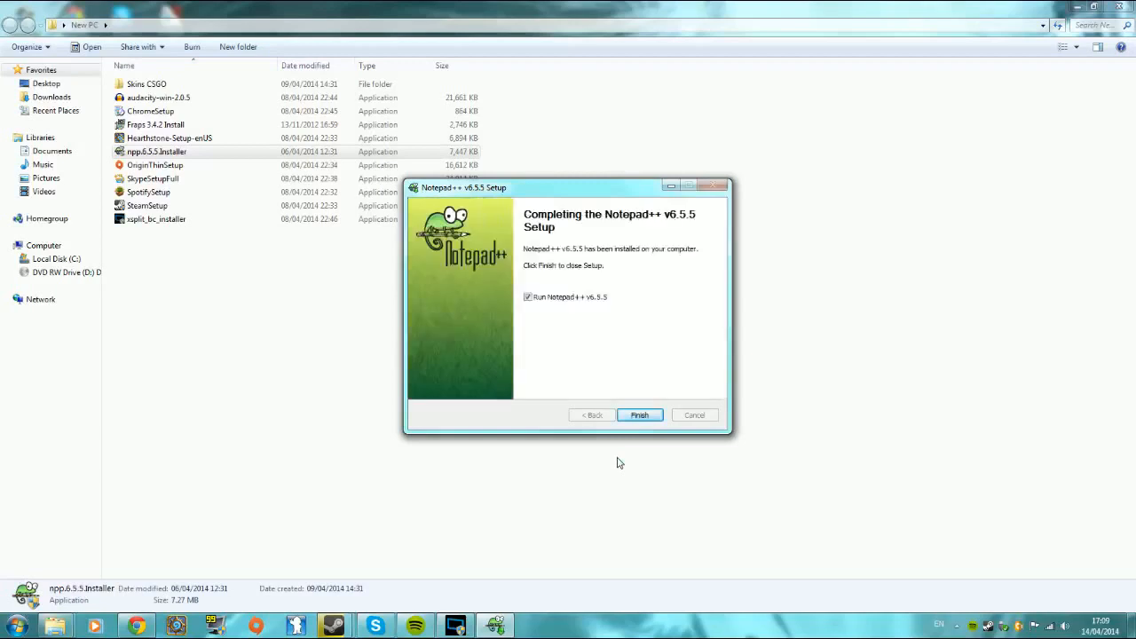
pyautogui.click(639, 422)
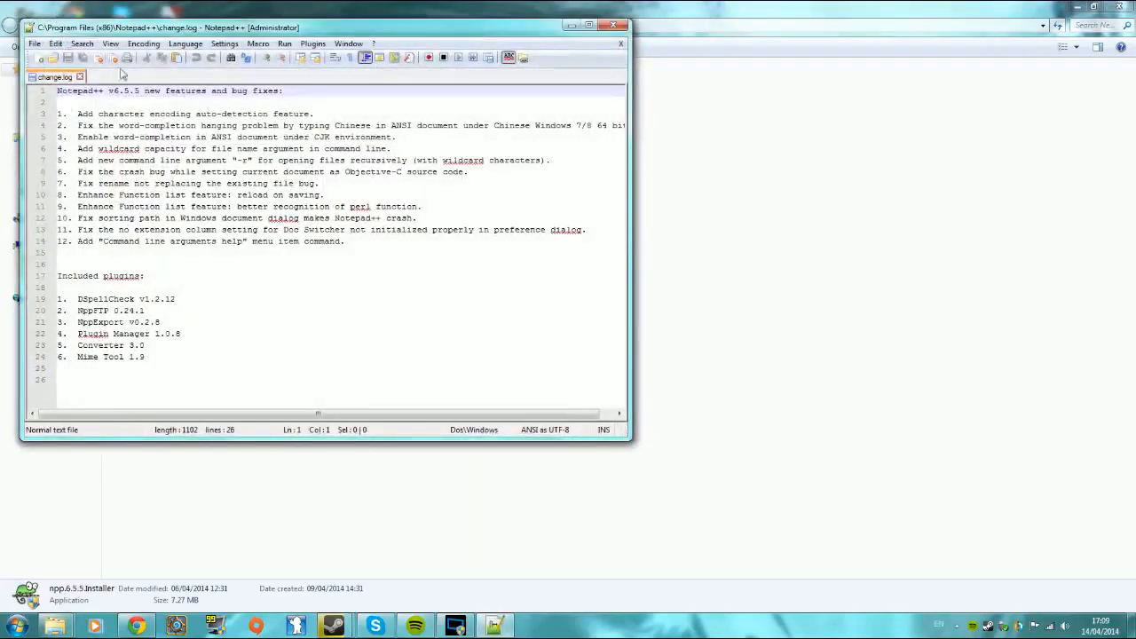
# Start opening a file and browse to Program Files (x86)\Steam\SteamApps\common\Counter-Strike Global Offensive\csgo
pyautogui.click(34, 44)
pyautogui.click(42, 71)
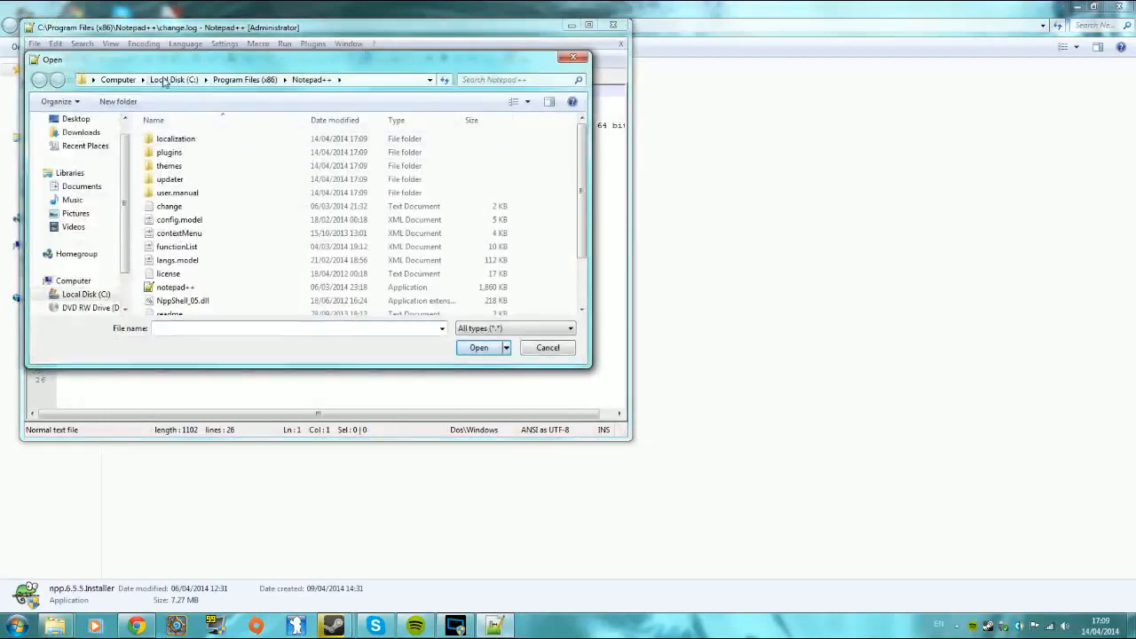
pyautogui.click(242, 80)
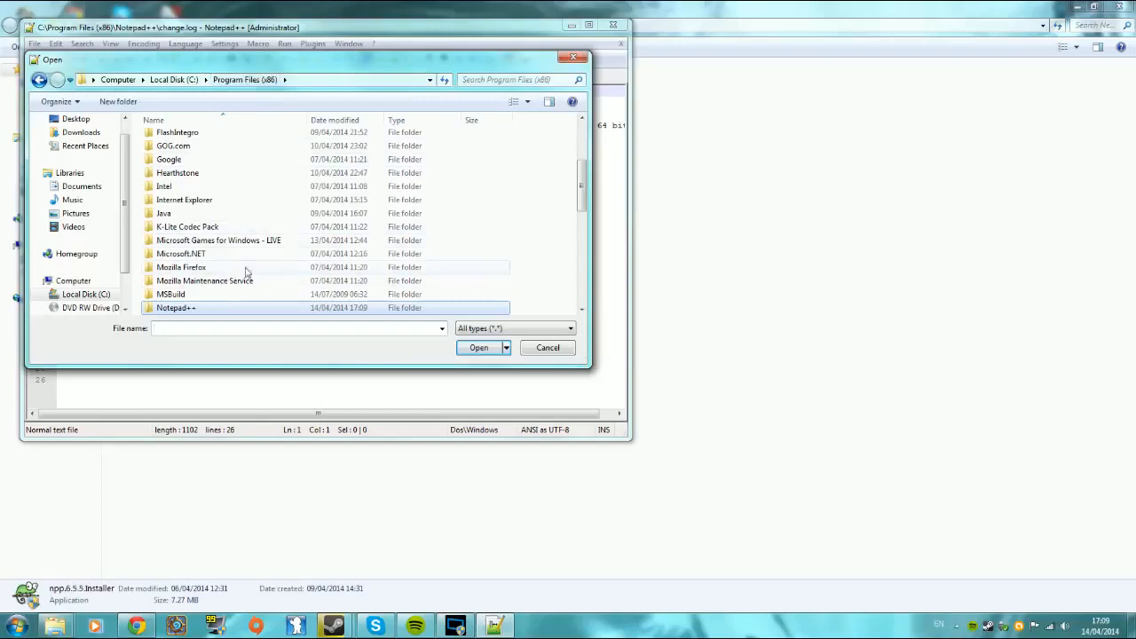
pyautogui.scroll(-3, 549, 204)
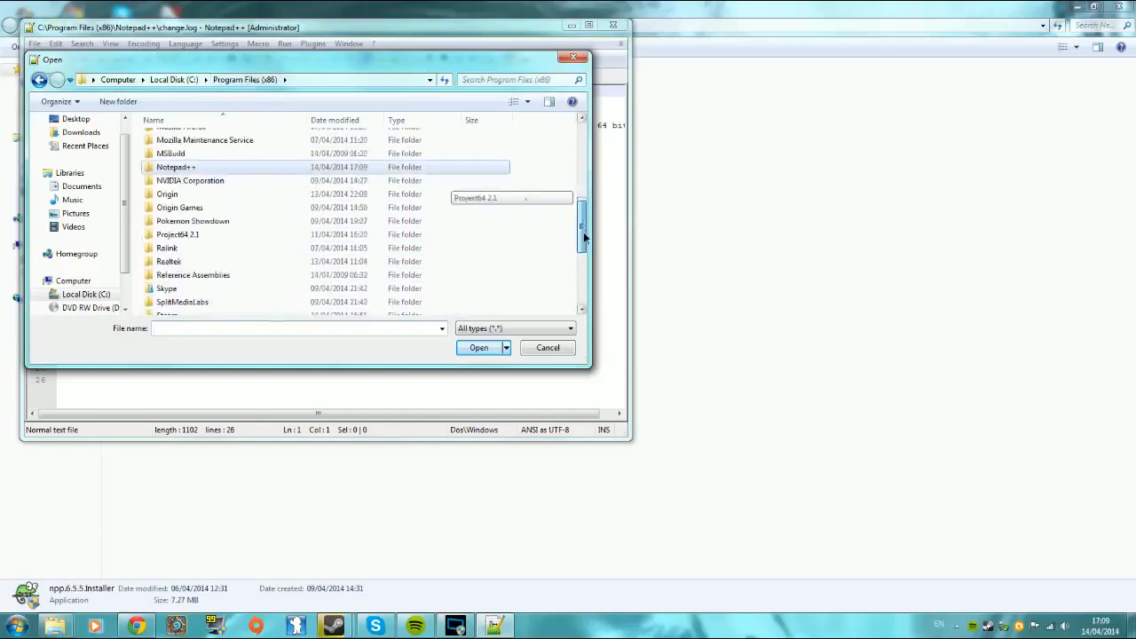
pyautogui.doubleClick(178, 315)
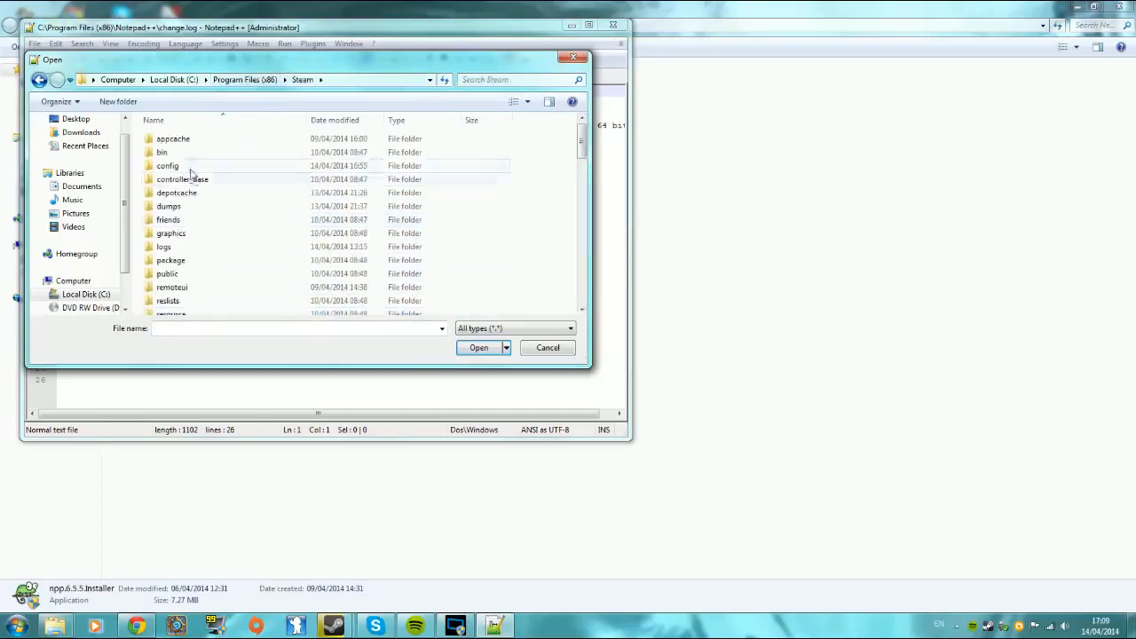
pyautogui.scroll(-3, 194, 275)
pyautogui.doubleClick(187, 255)
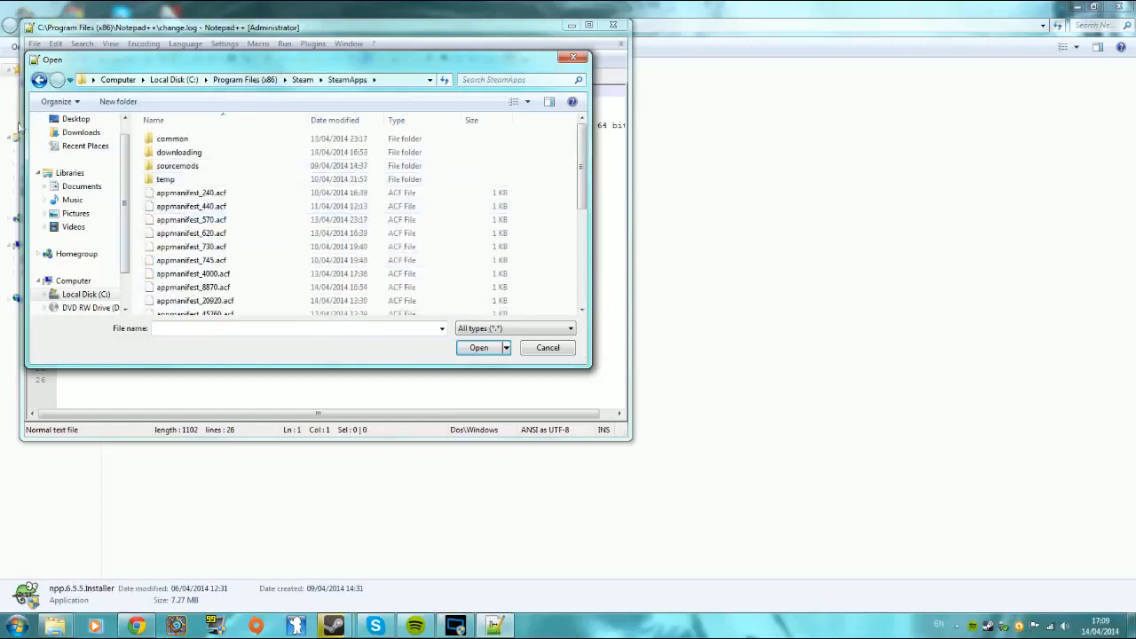
pyautogui.doubleClick(176, 139)
pyautogui.doubleClick(188, 179)
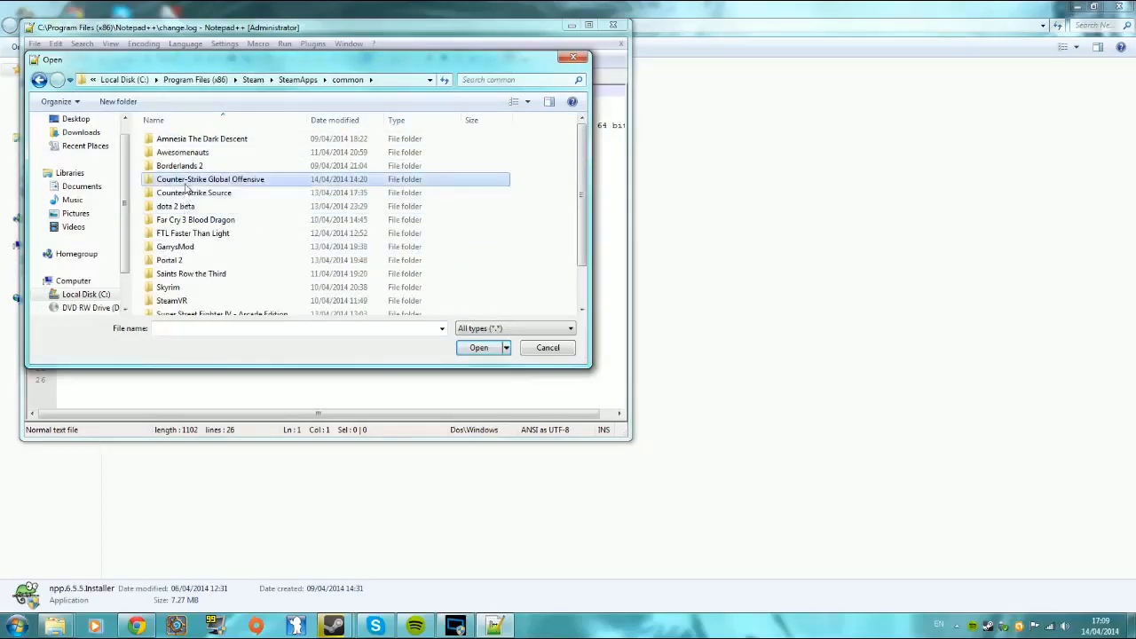
pyautogui.doubleClick(165, 166)
# Locate the pak01_dir Valve Pack file among the files directly in the csgo folder
pyautogui.scroll(-5, 275, 243)
pyautogui.scroll(-20, 275, 243)
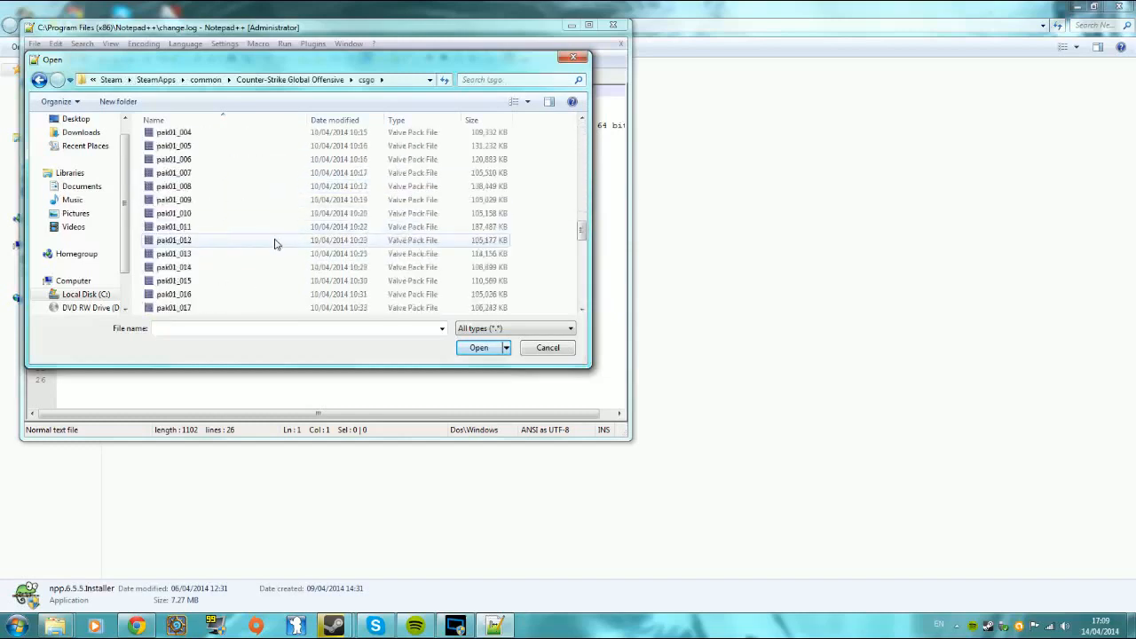
pyautogui.scroll(-8, 275, 244)
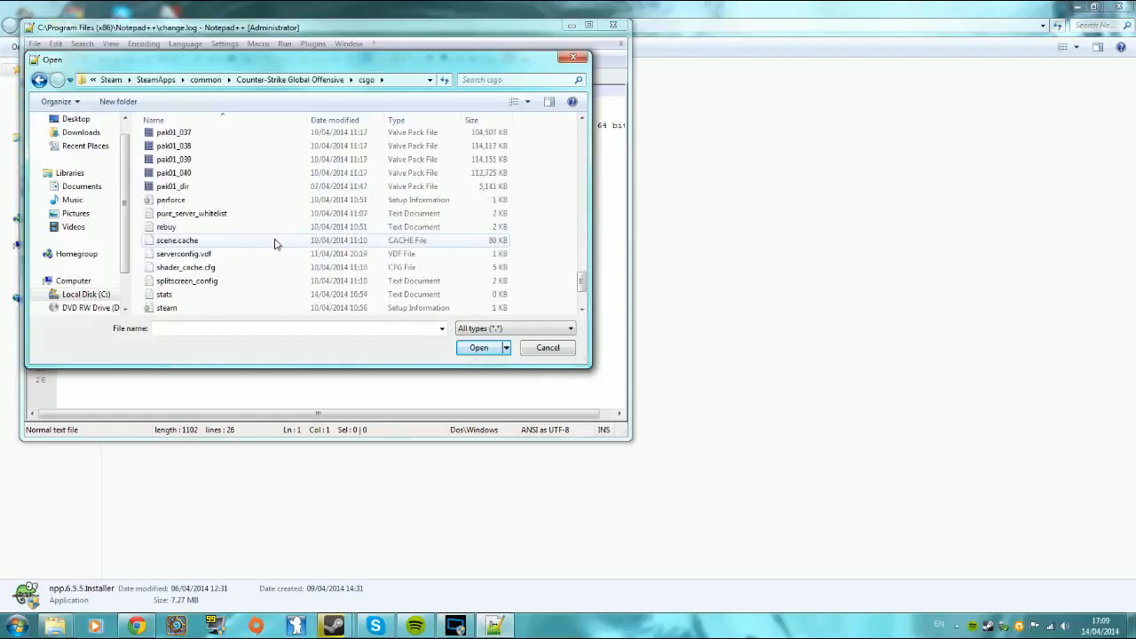
pyautogui.click(183, 192)
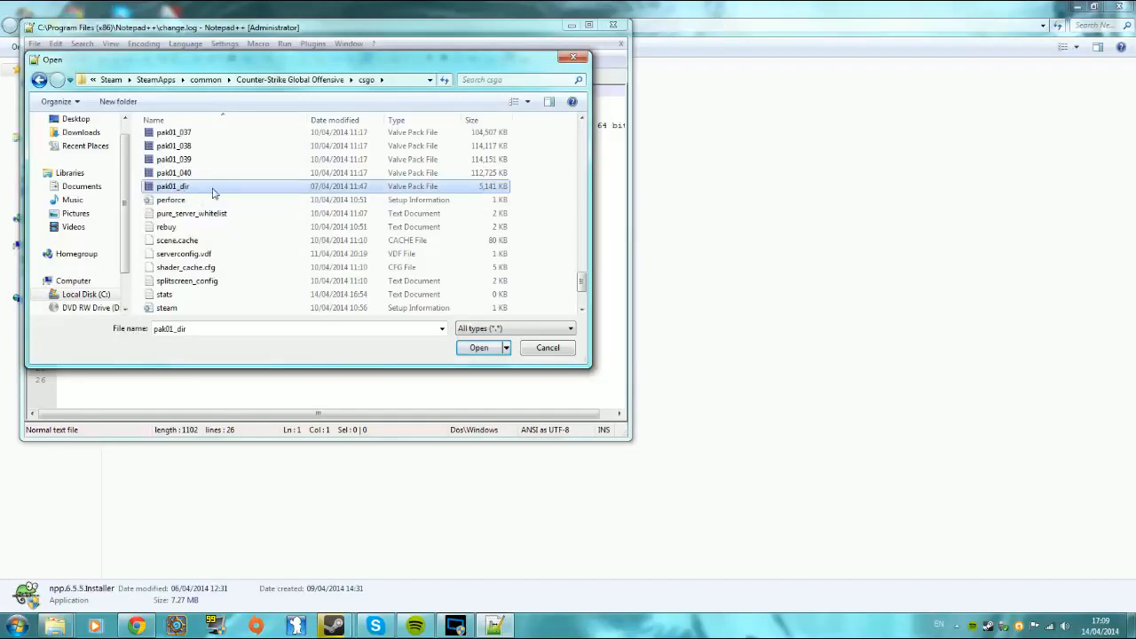
# Open pak01_dir from the Unmodded folder inside Vpks, and maximize the editor window
pyautogui.scroll(12, 211, 190)
pyautogui.scroll(15, 211, 190)
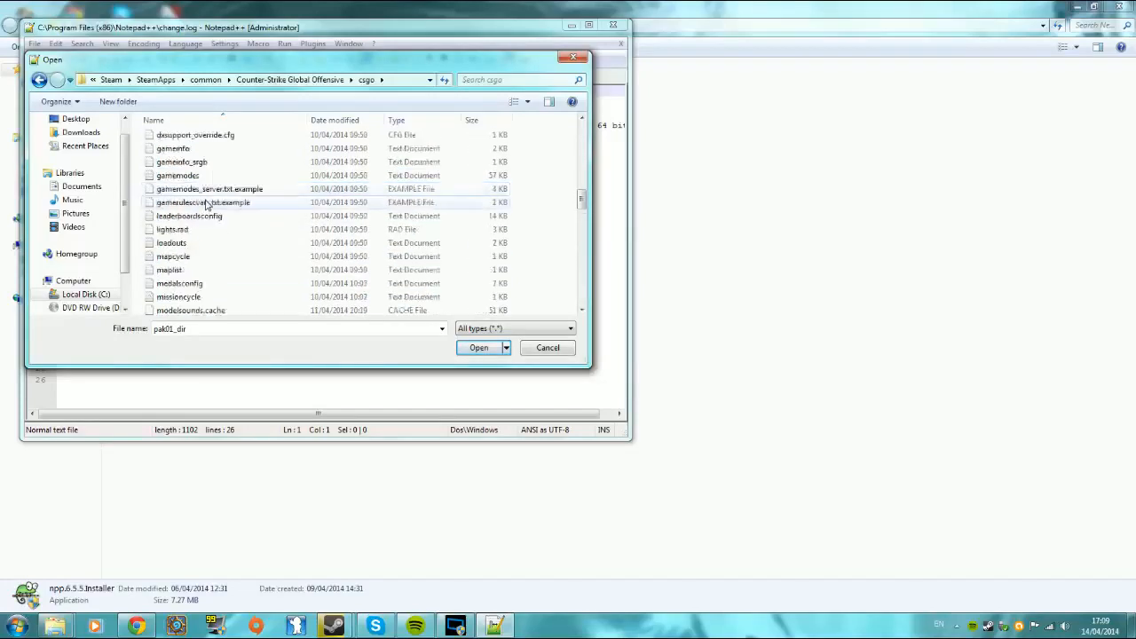
pyautogui.scroll(5, 206, 204)
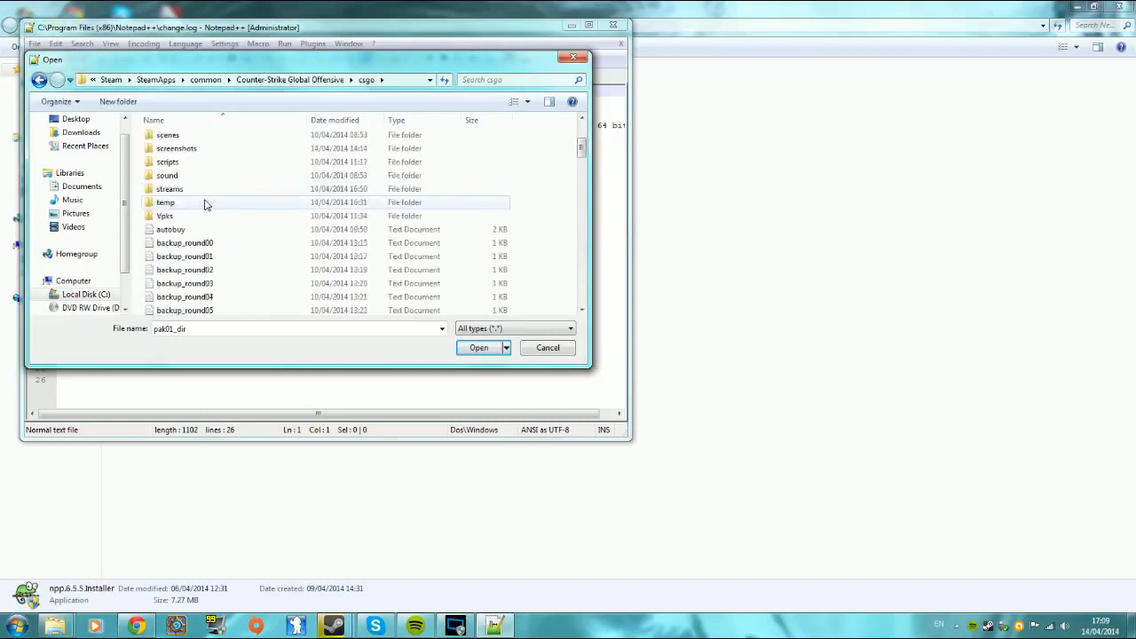
pyautogui.doubleClick(200, 216)
pyautogui.doubleClick(175, 152)
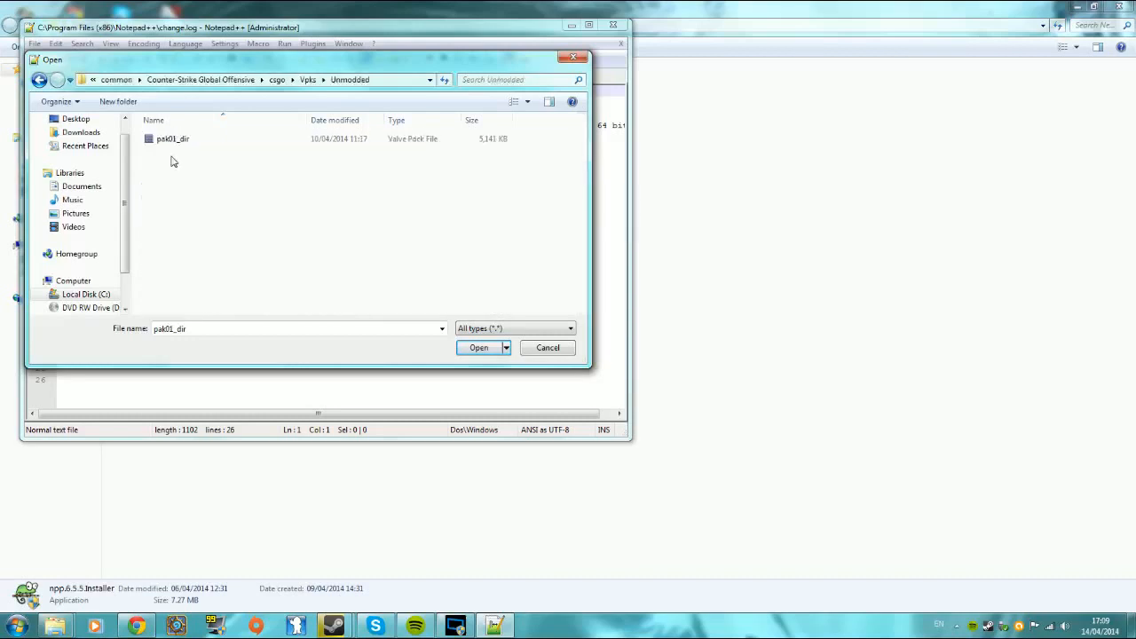
pyautogui.click(173, 139)
pyautogui.click(486, 348)
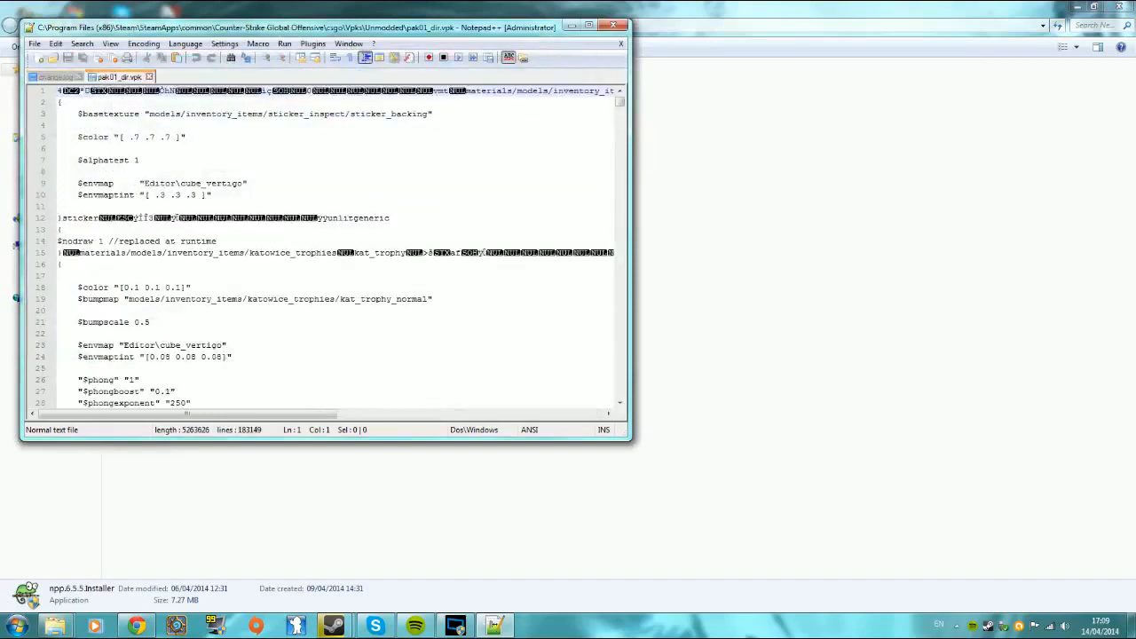
pyautogui.click(588, 25)
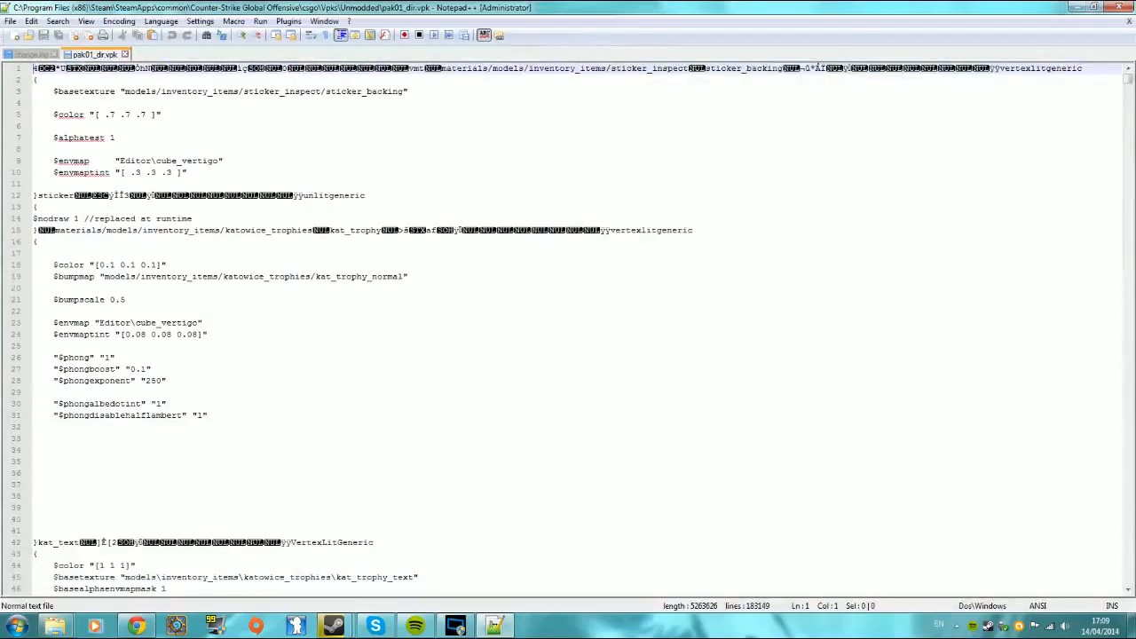
# Search pak01_dir.vpk for ak47 and step through the matches to the w_rif_ak47 material entry under w_models
pyautogui.hotkey('shift', 'Right')
pyautogui.hotkey('ctrl', 'f')
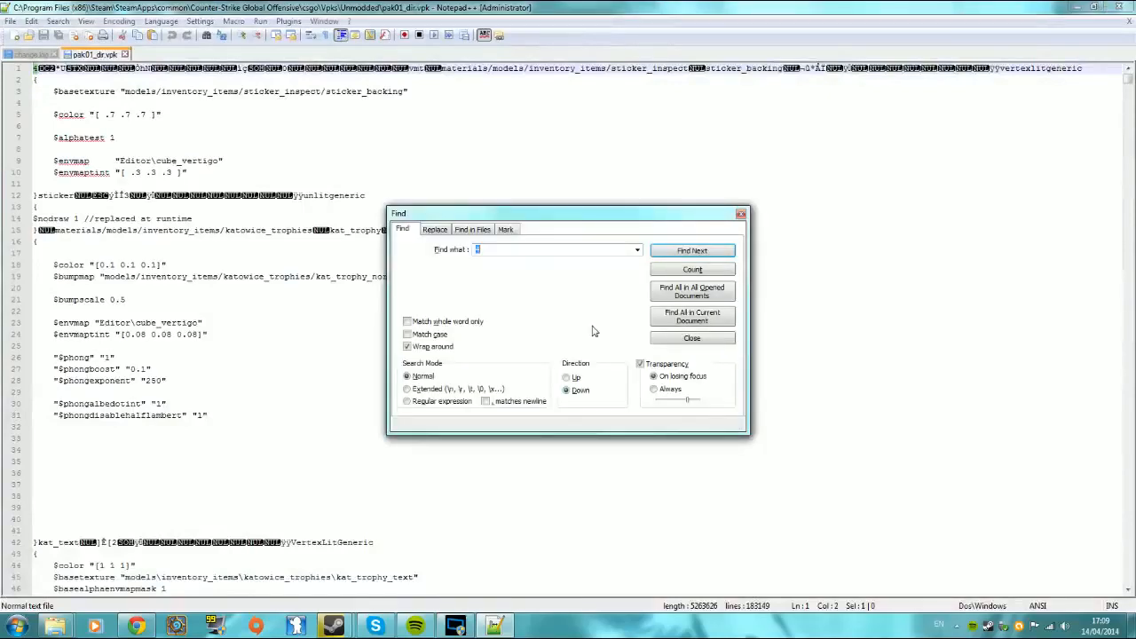
pyautogui.write('ak47')
pyautogui.press('Return')
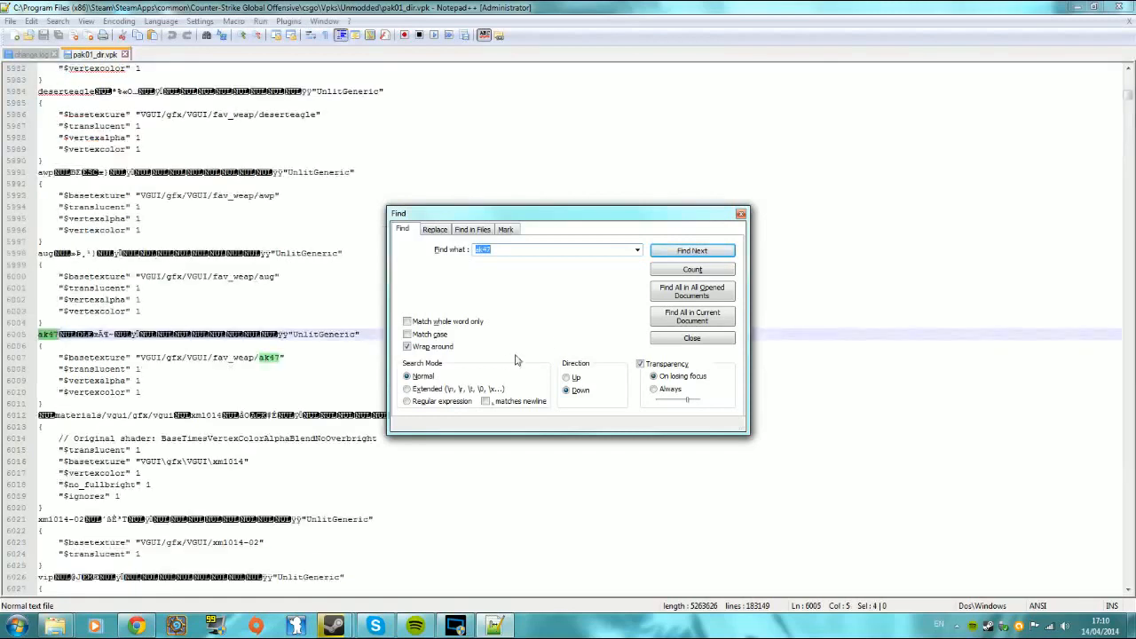
pyautogui.click(686, 258)
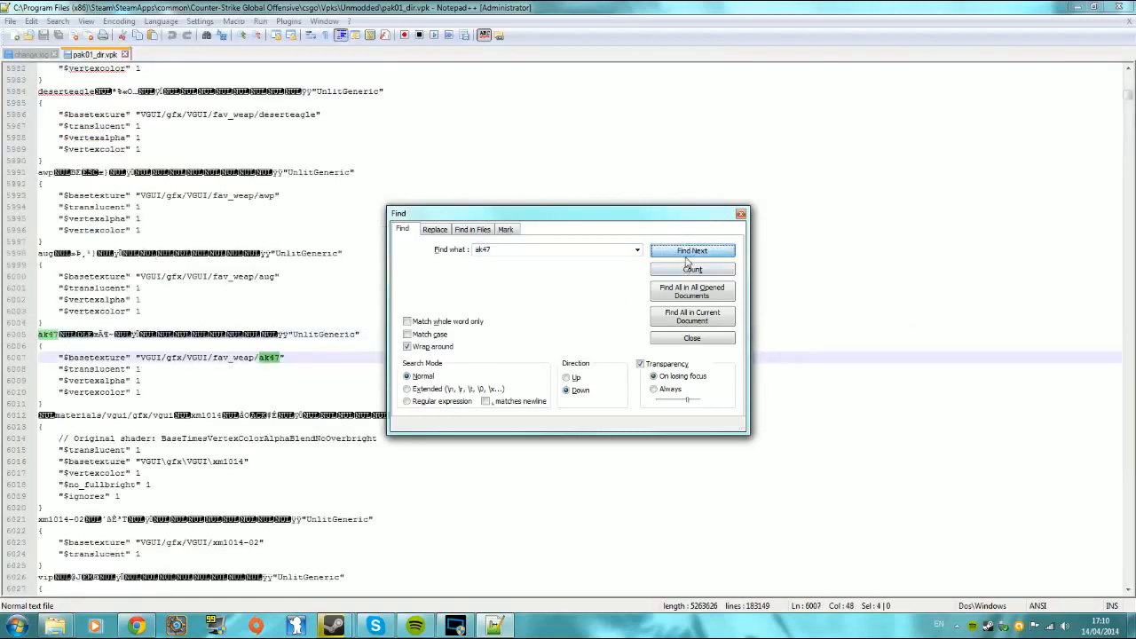
pyautogui.click(686, 259)
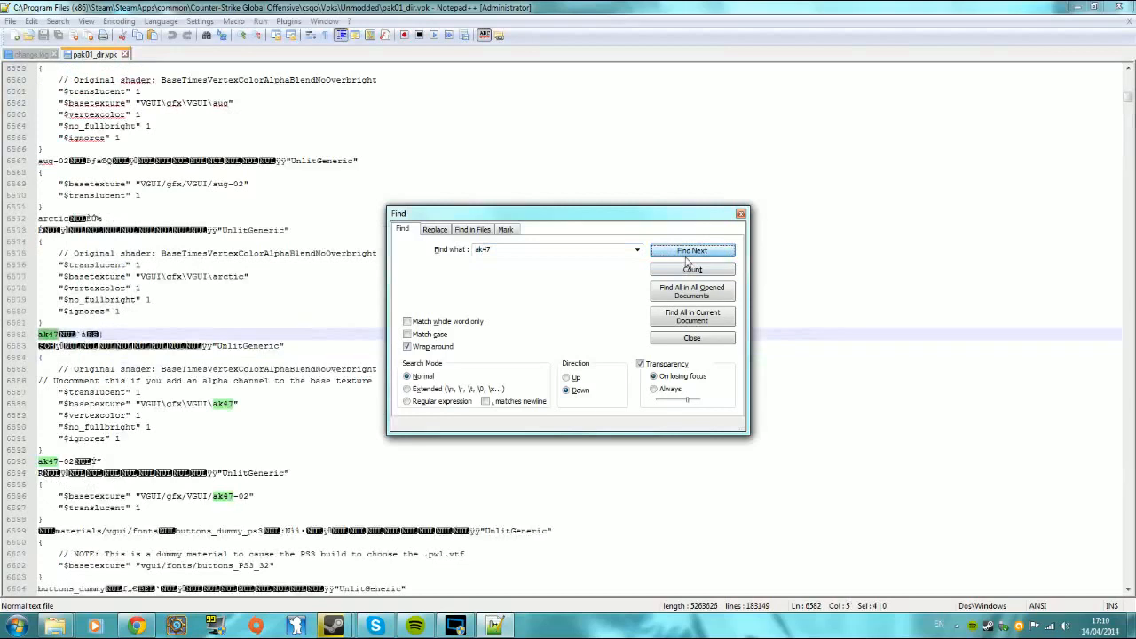
pyautogui.click(686, 259)
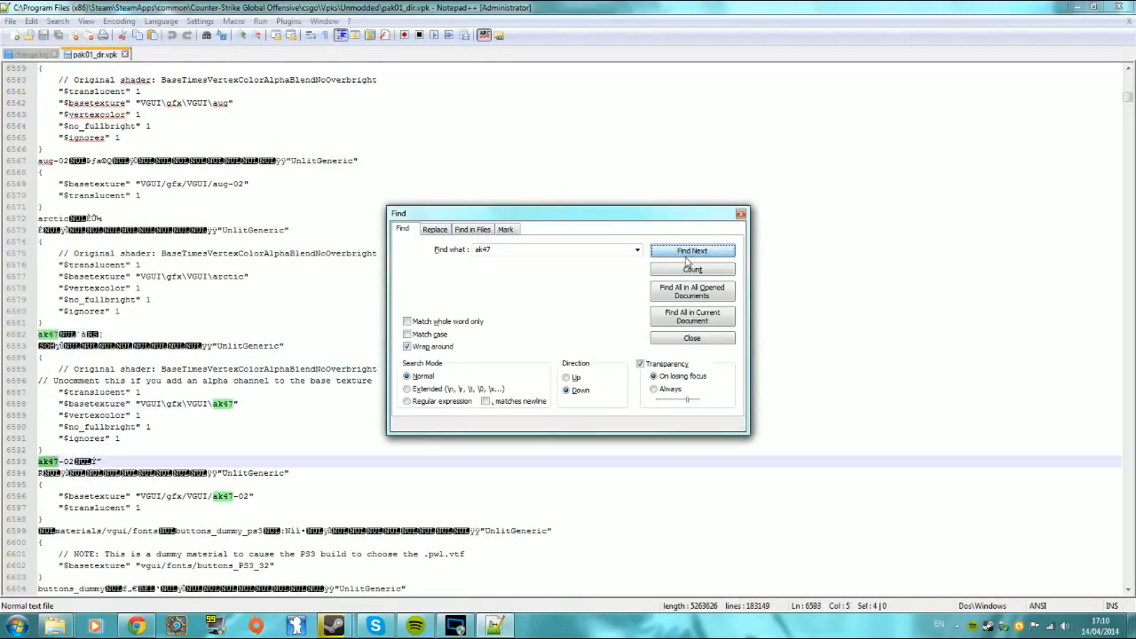
pyautogui.click(686, 258)
pyautogui.click(686, 258)
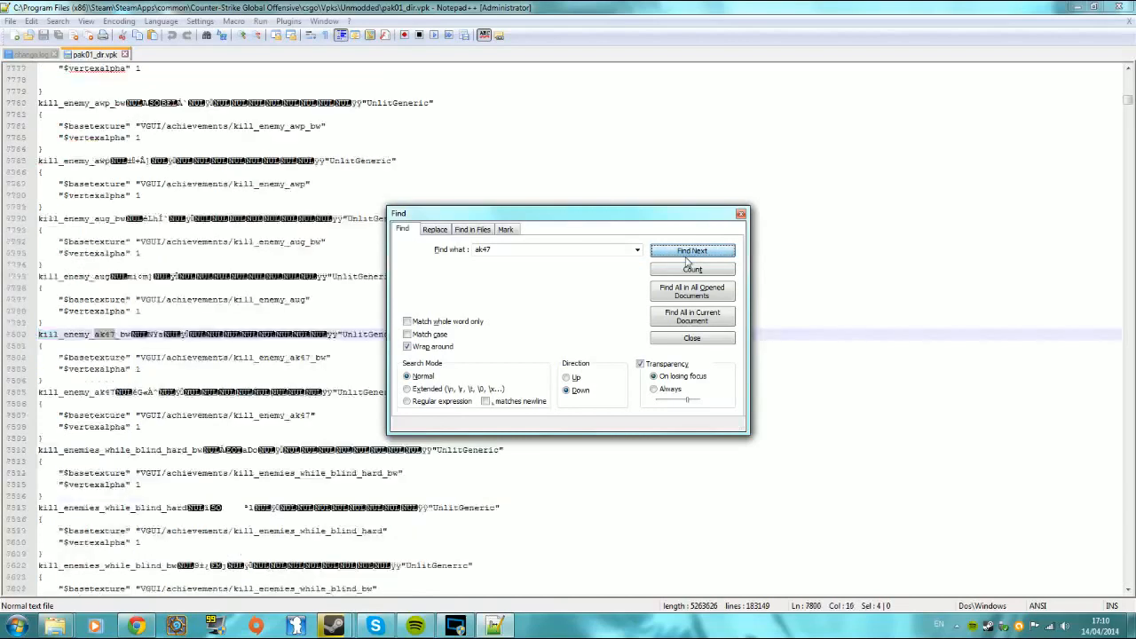
pyautogui.click(686, 258)
pyautogui.click(686, 258)
pyautogui.click(686, 259)
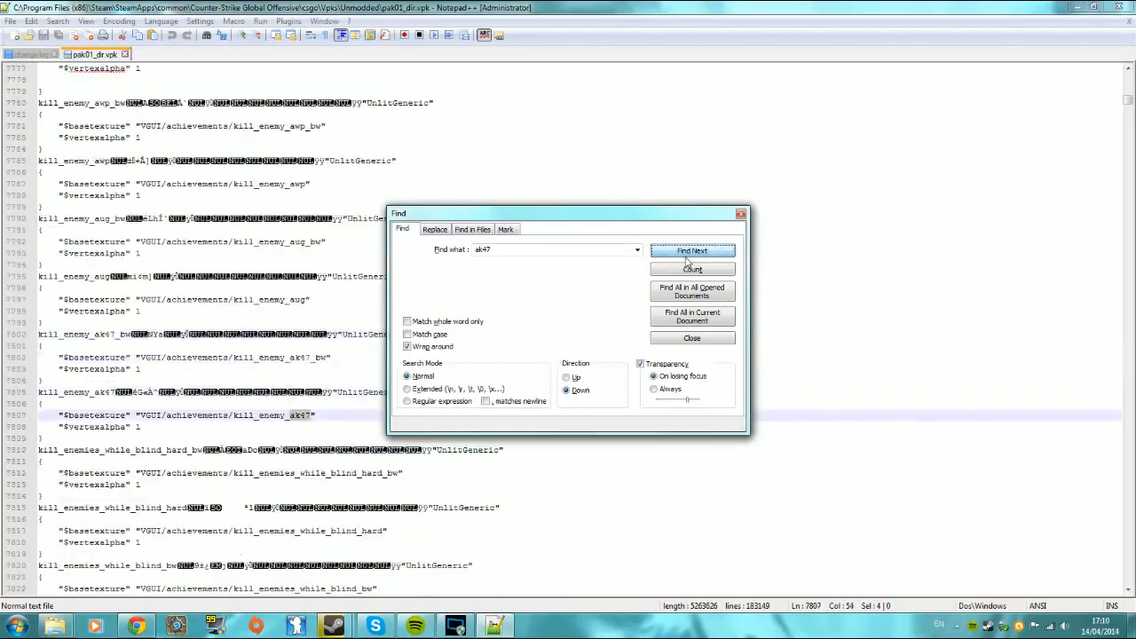
pyautogui.click(686, 259)
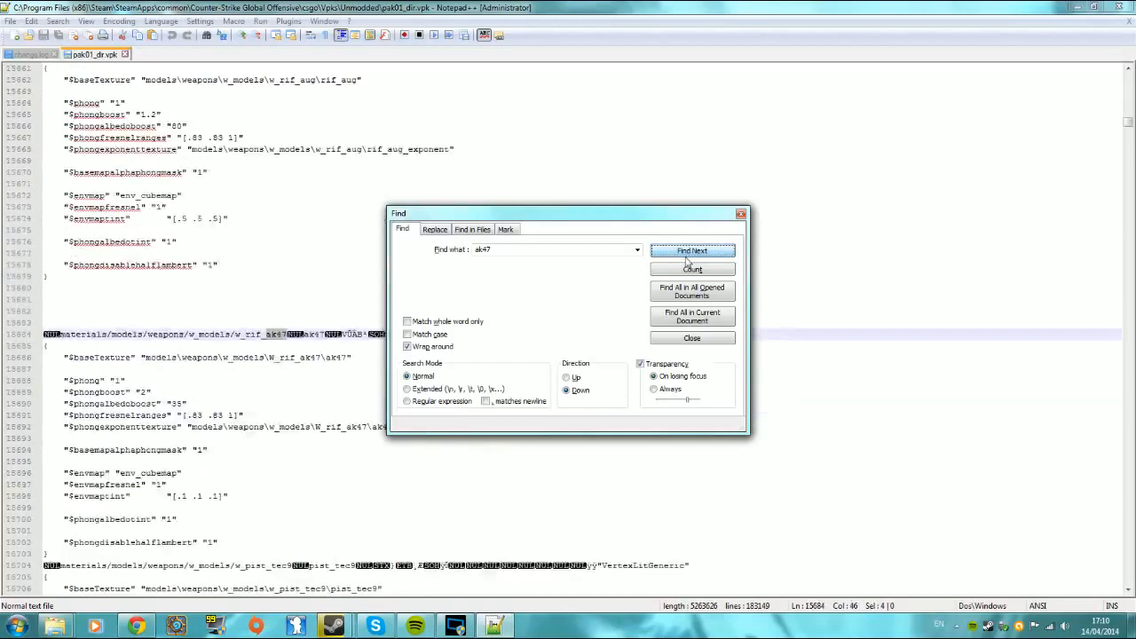
pyautogui.click(686, 259)
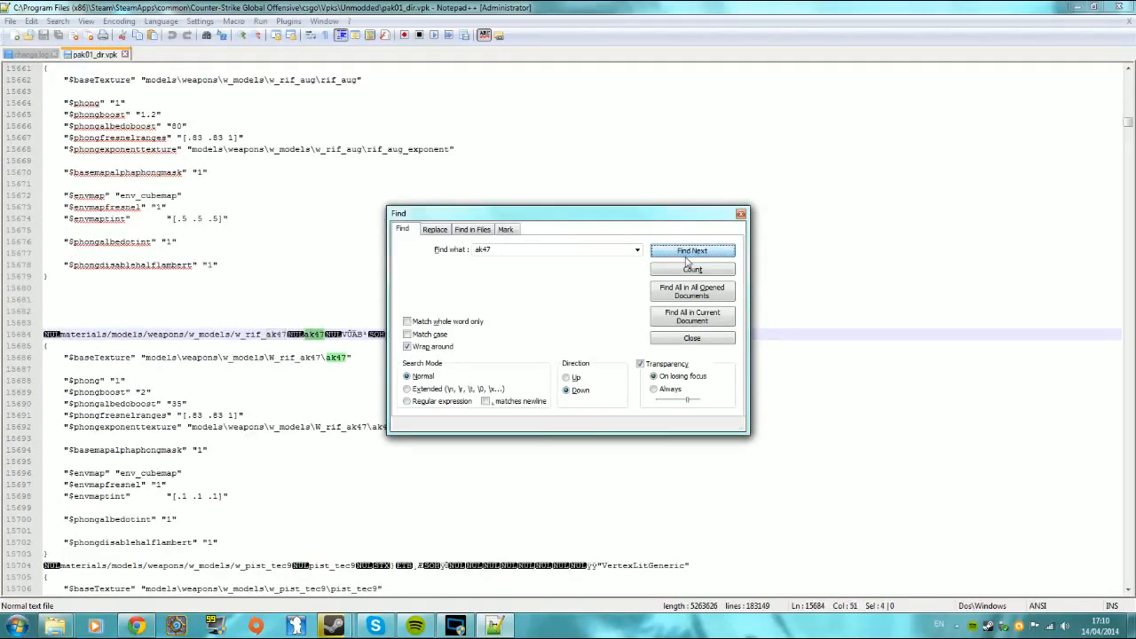
# Examine the $baseTexture path and its ak47 texture name in the w_rif_ak47 entry, and continue to the following ak47 match
pyautogui.moveTo(568, 218); pyautogui.dragTo(792, 139)
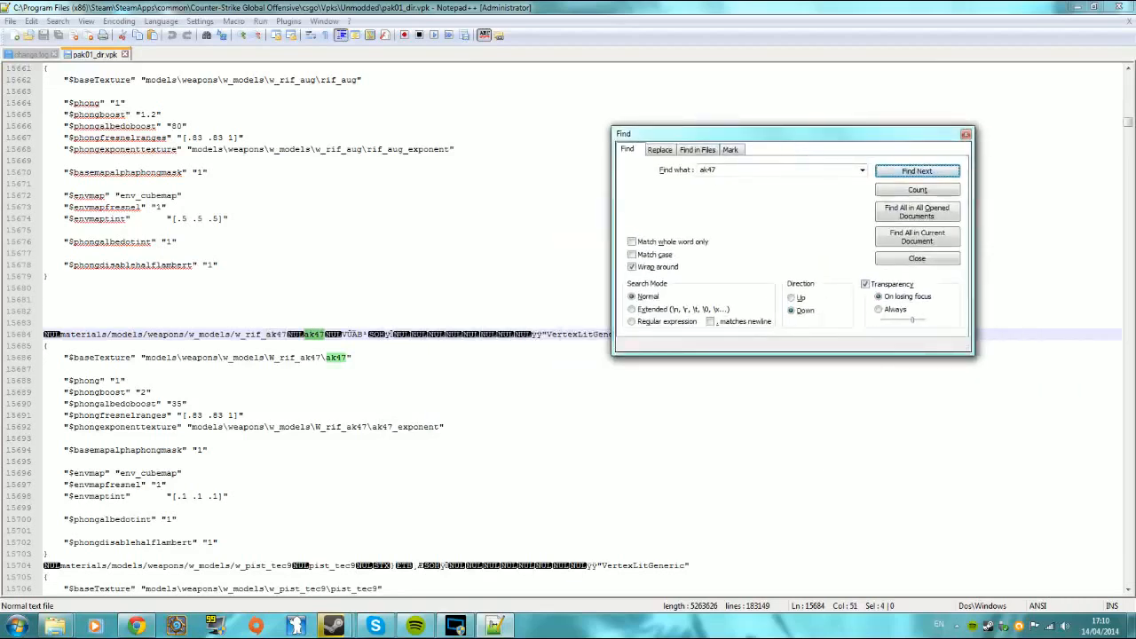
pyautogui.moveTo(64, 357); pyautogui.dragTo(351, 357)
pyautogui.click(338, 357)
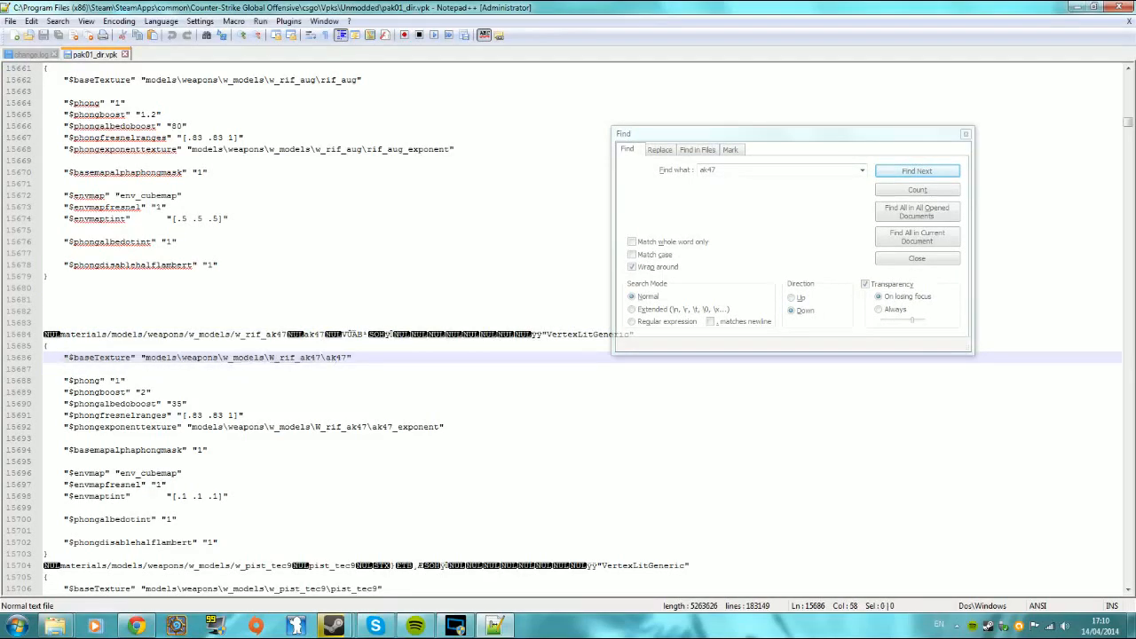
pyautogui.moveTo(337, 357); pyautogui.dragTo(326, 357)
pyautogui.click(152, 393)
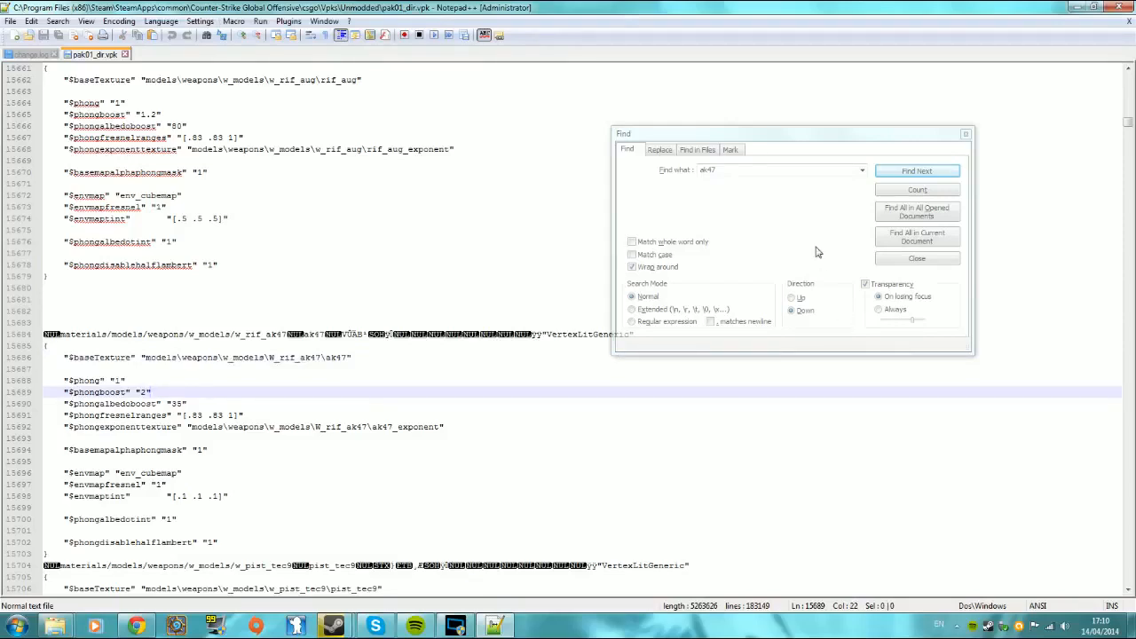
pyautogui.click(909, 173)
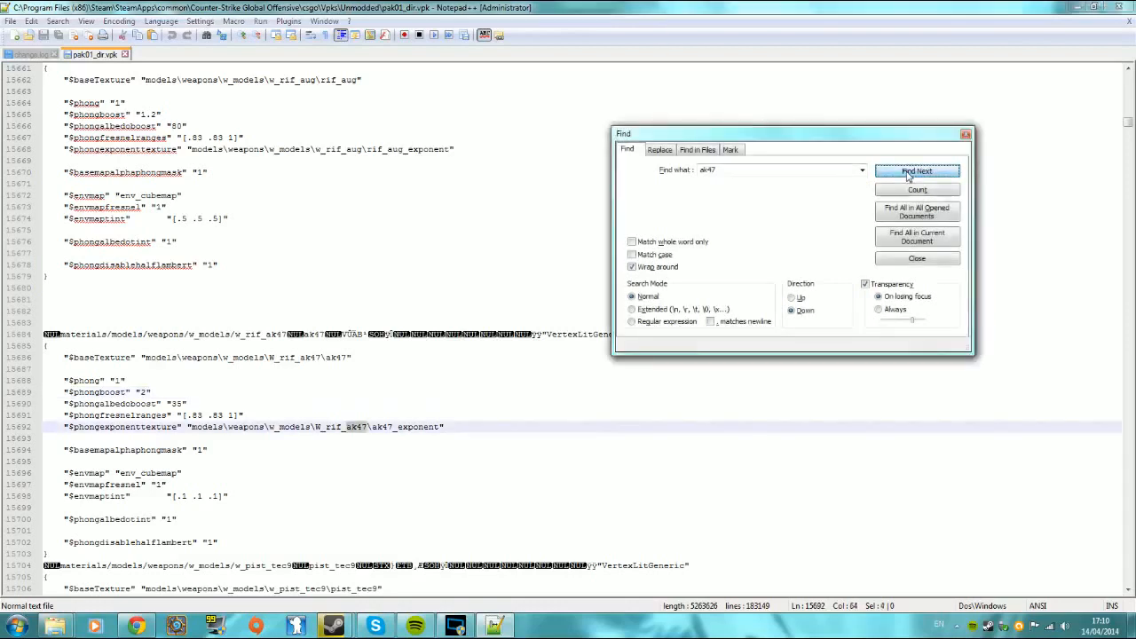
# Advance the ak47 search to the rif_ak47 material entry under v_models, and close the text editor
pyautogui.click(907, 173)
pyautogui.click(907, 174)
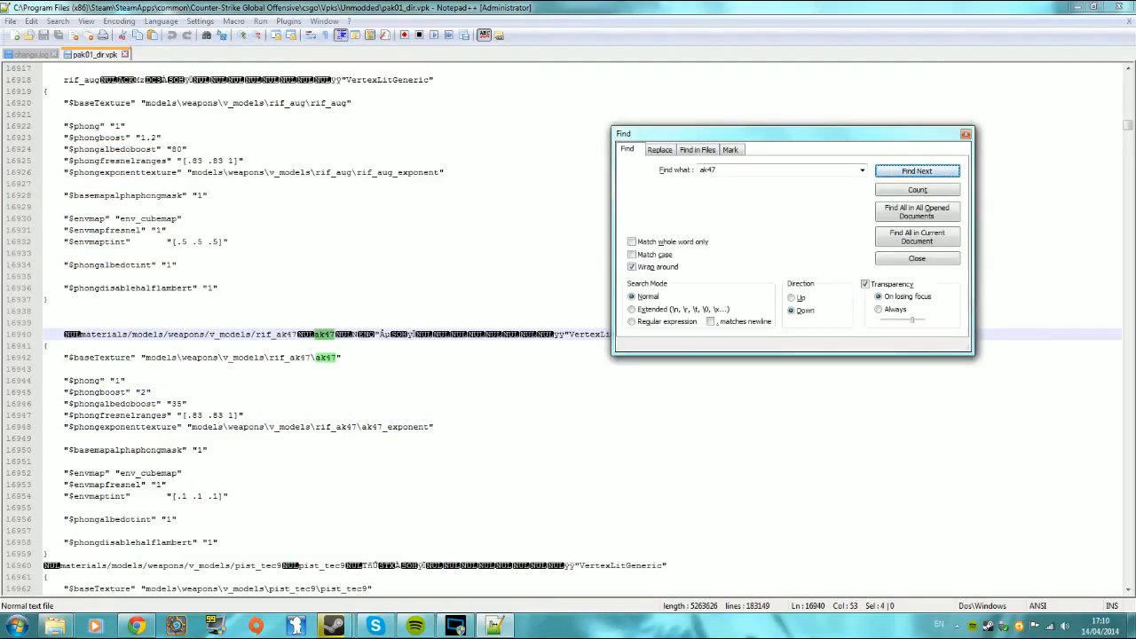
pyautogui.click(1118, 7)
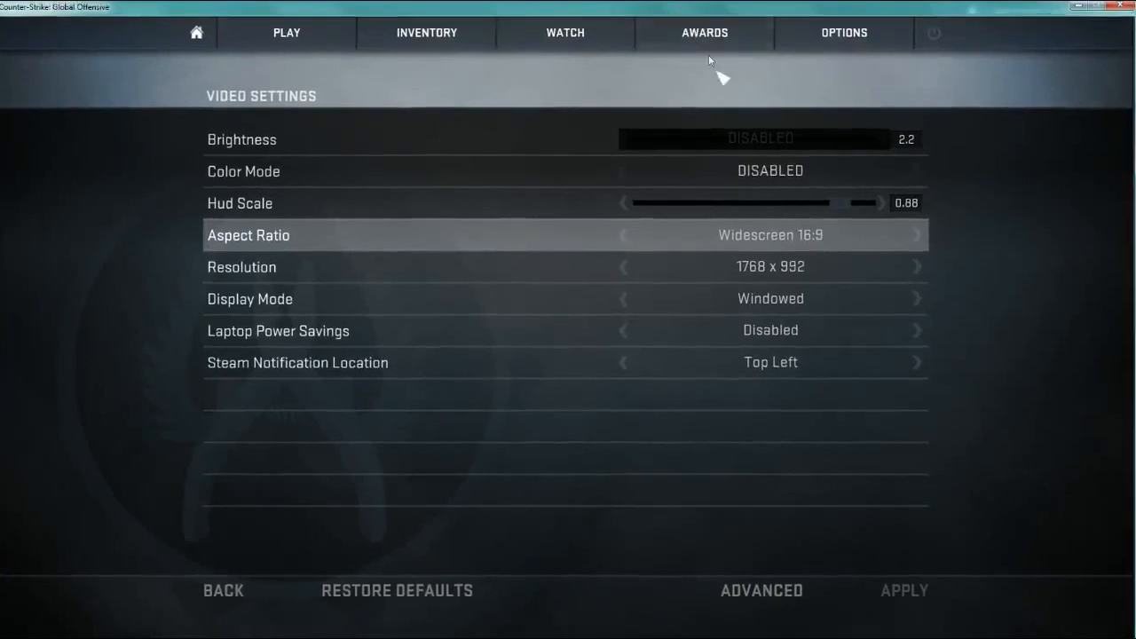
pyautogui.press('super')
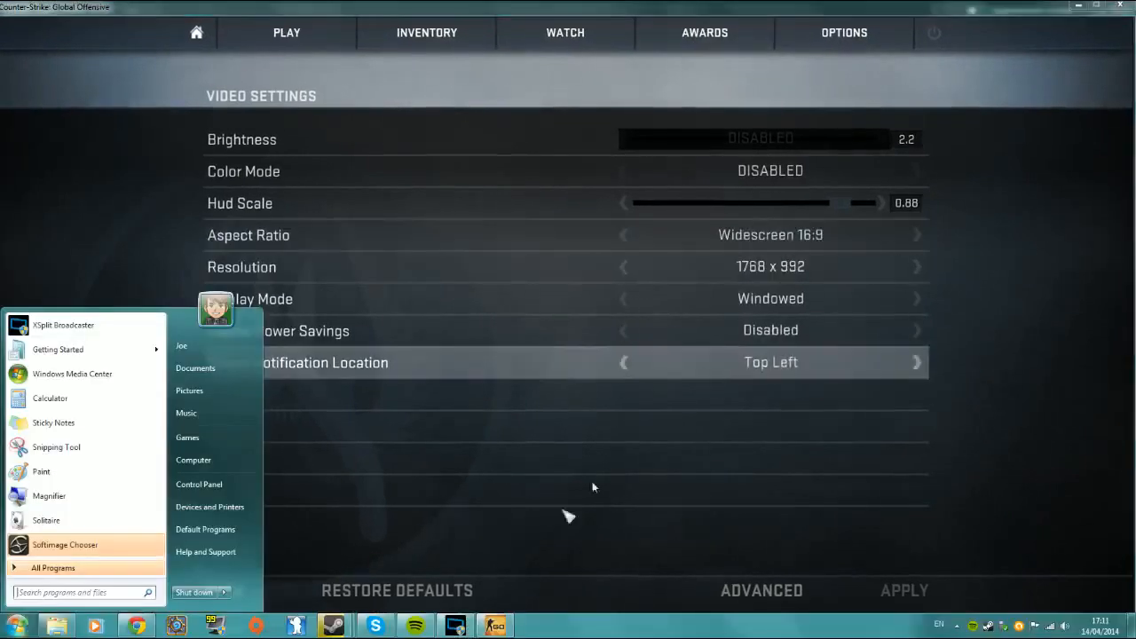
pyautogui.click(457, 626)
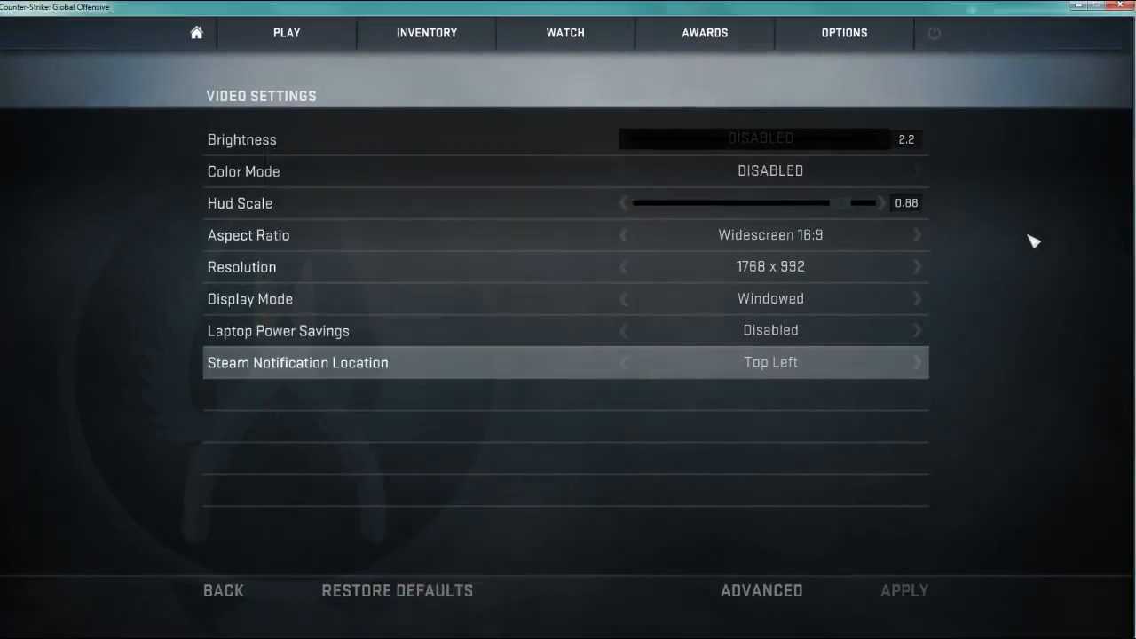
# Open the Counter-Strike inventory and inspect the retextured Counter-Terrorist Knife in the preview window
pyautogui.click(430, 39)
pyautogui.click(474, 149)
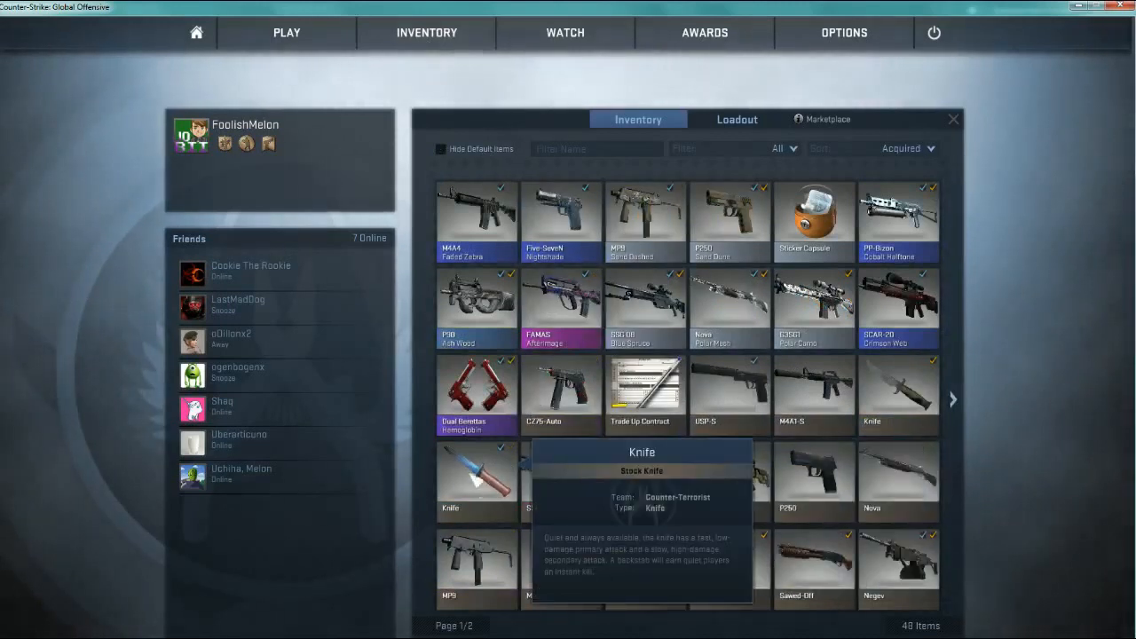
pyautogui.click(494, 481)
pyautogui.click(502, 489)
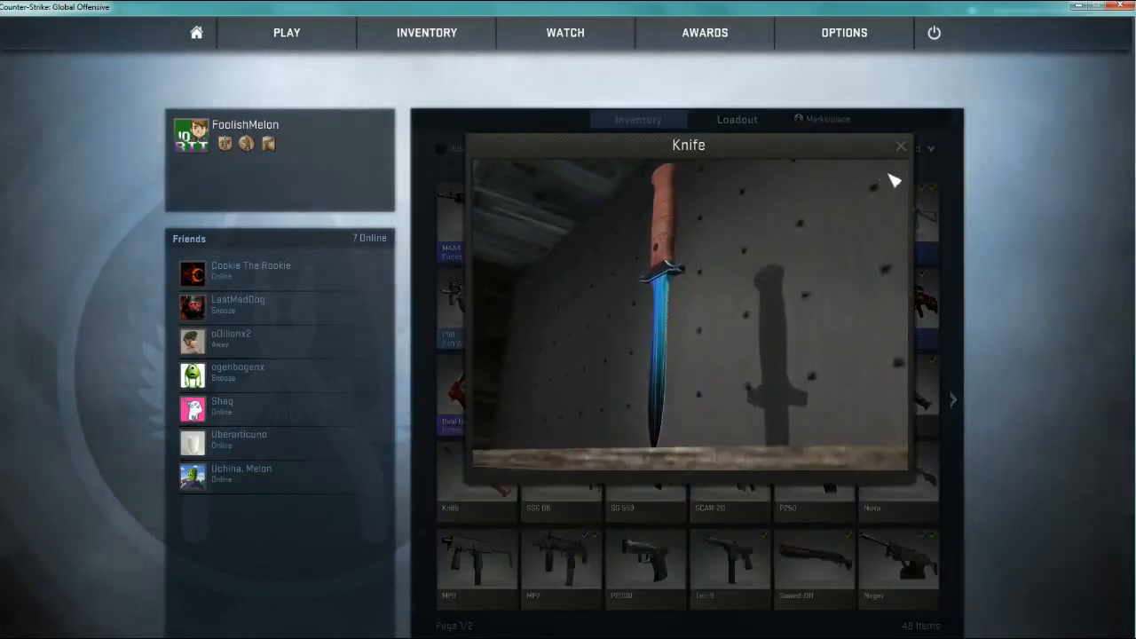
pyautogui.click(902, 145)
# Inspect the retextured AK-47 from the second inventory page, and close its preview
pyautogui.click(963, 329)
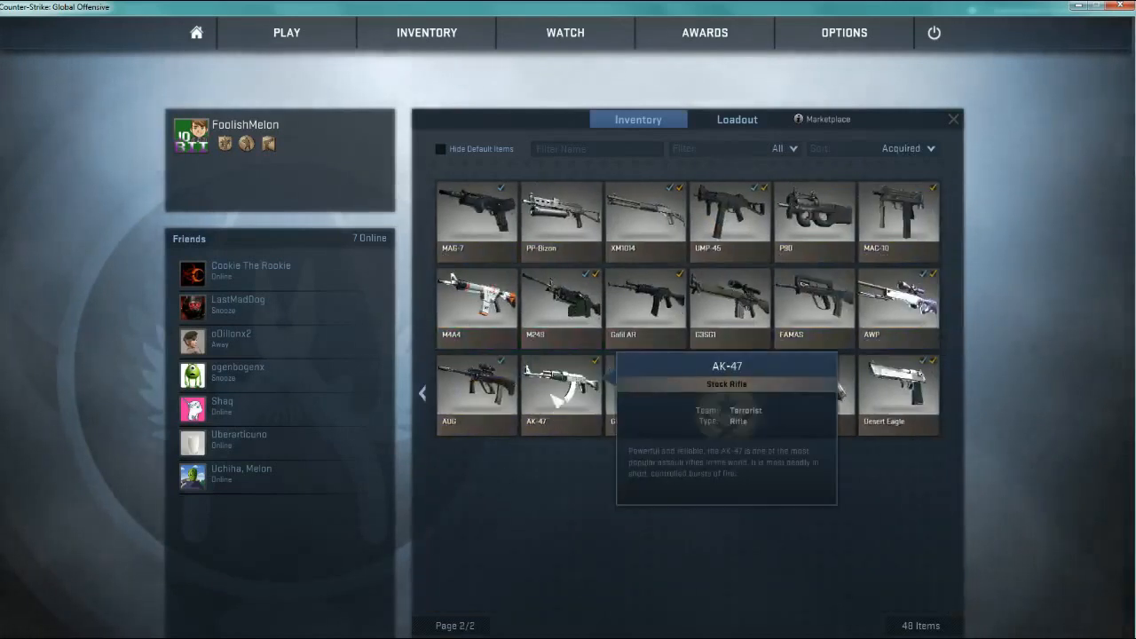
pyautogui.rightClick(563, 393)
pyautogui.click(571, 406)
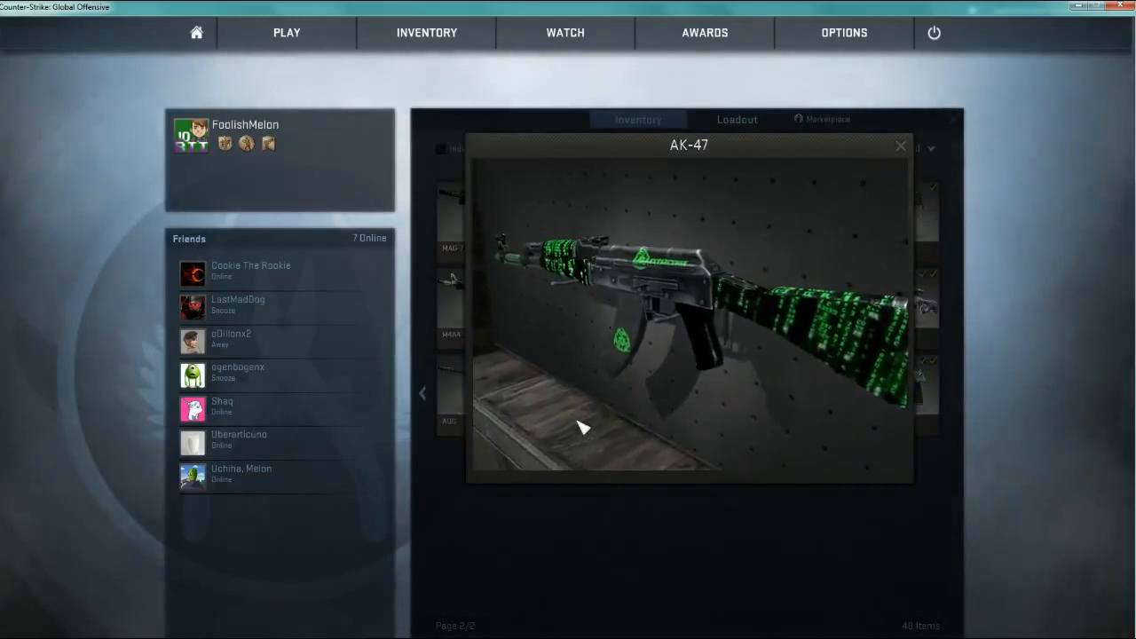
pyautogui.click(901, 147)
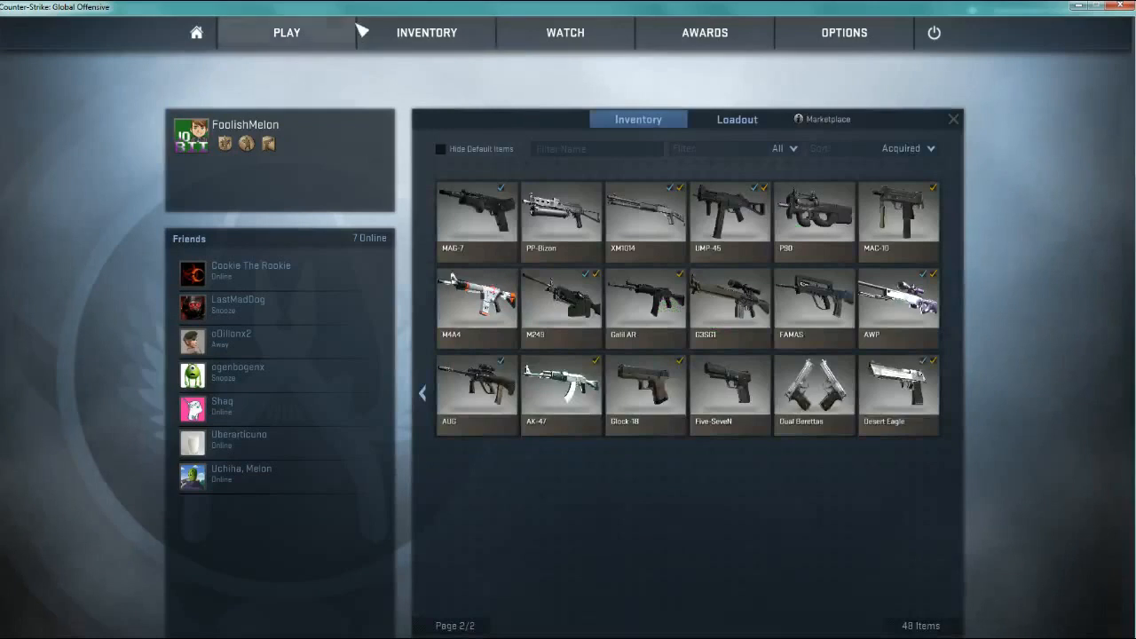
# Start an offline Casual match on Office with Harmless Bots, and join the Terrorists
pyautogui.moveTo(355, 33)
pyautogui.click(298, 176)
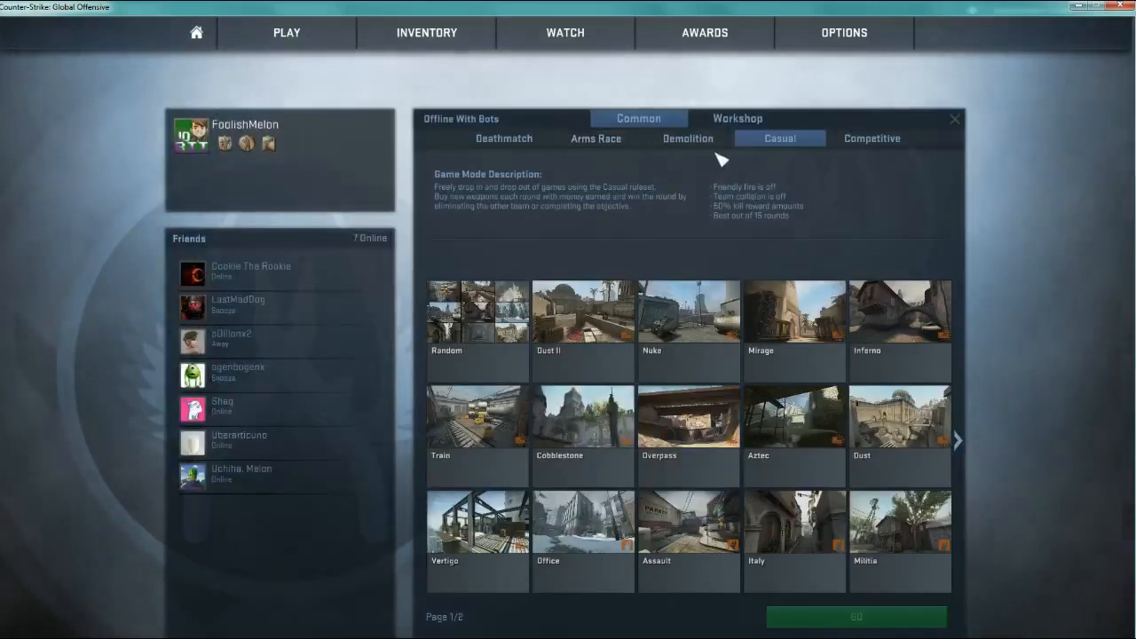
pyautogui.click(564, 586)
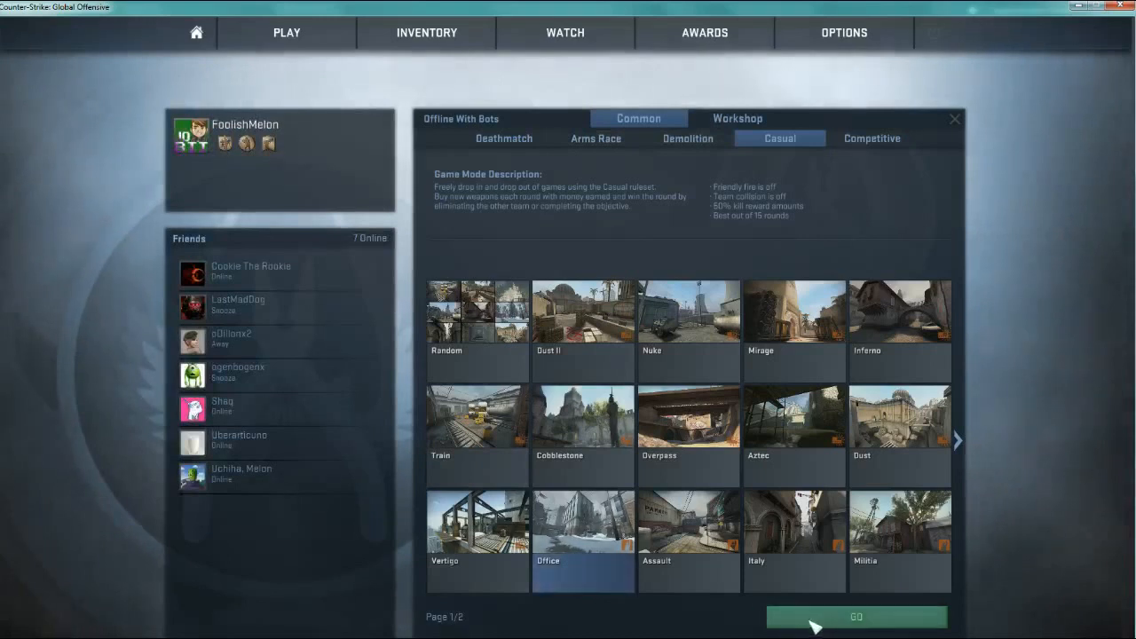
pyautogui.click(812, 623)
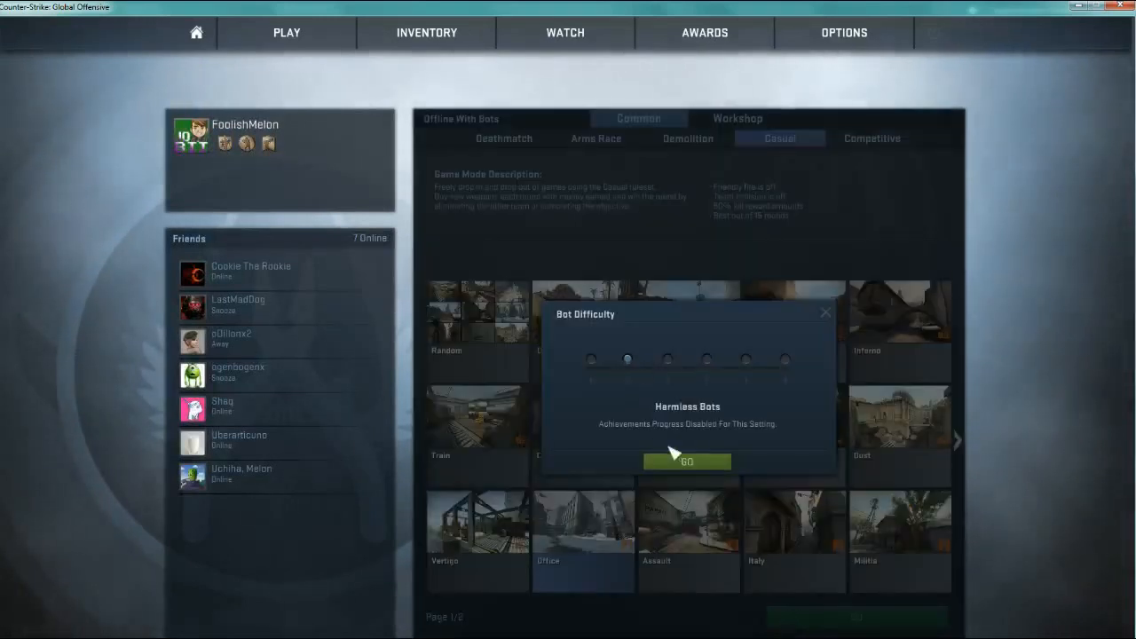
pyautogui.click(669, 461)
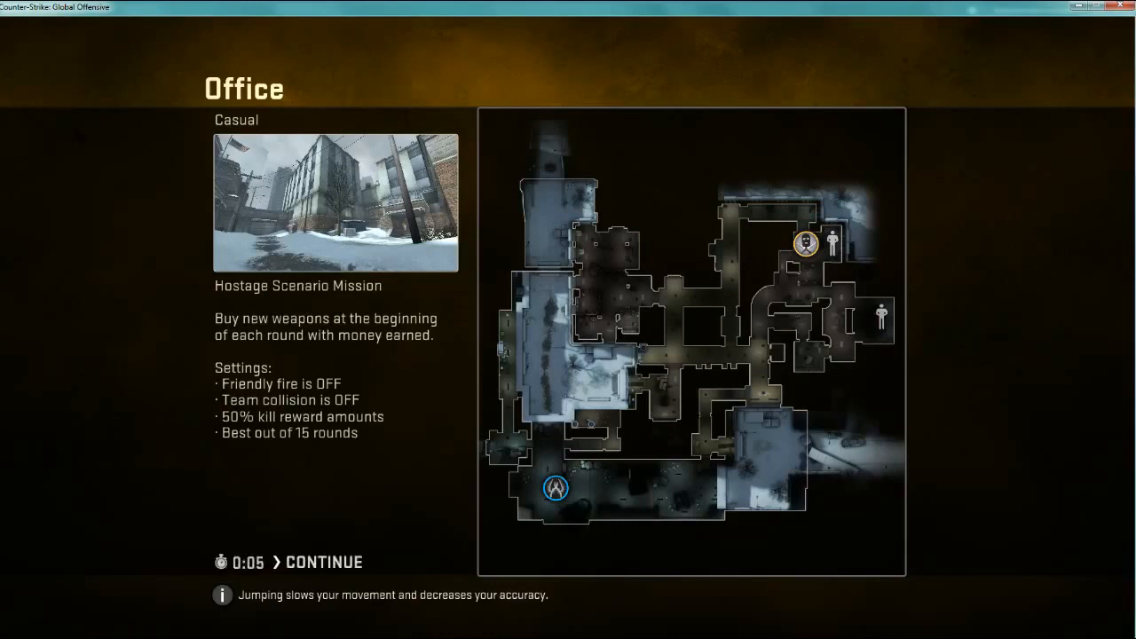
pyautogui.press('Return')
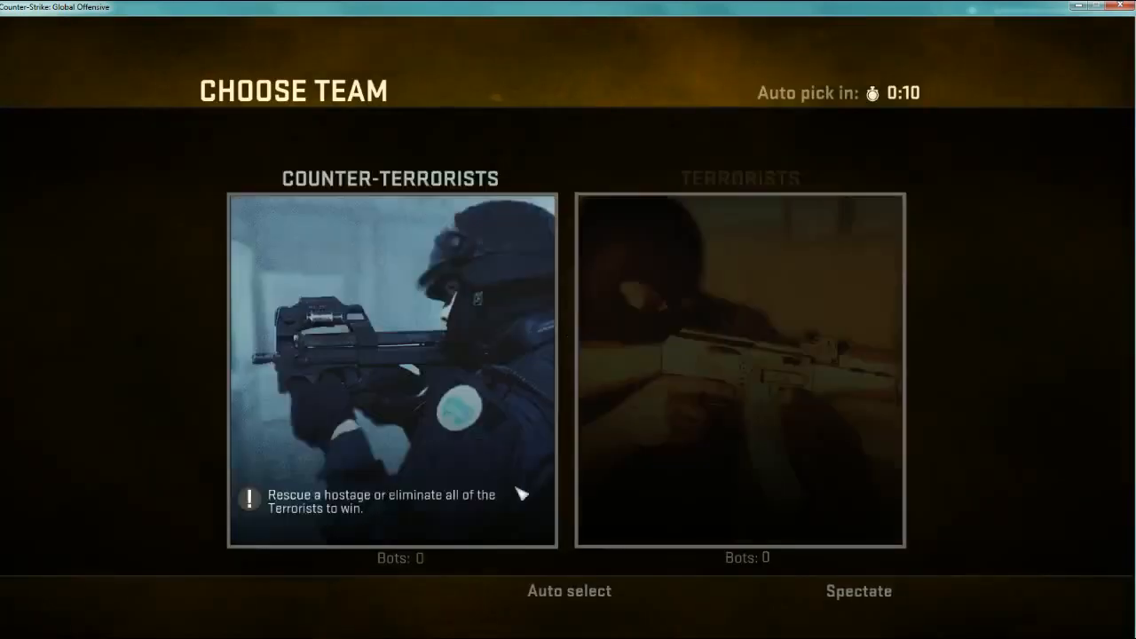
pyautogui.click(692, 402)
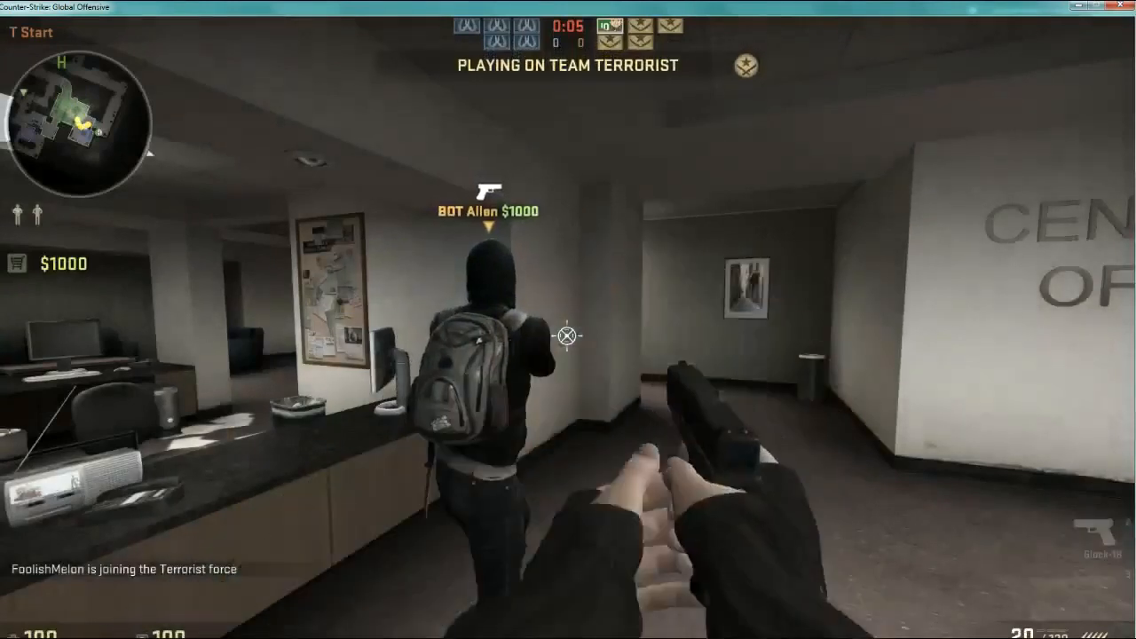
# Enable cheats on the local server with the console command sv_cheats 1
pyautogui.press('`')
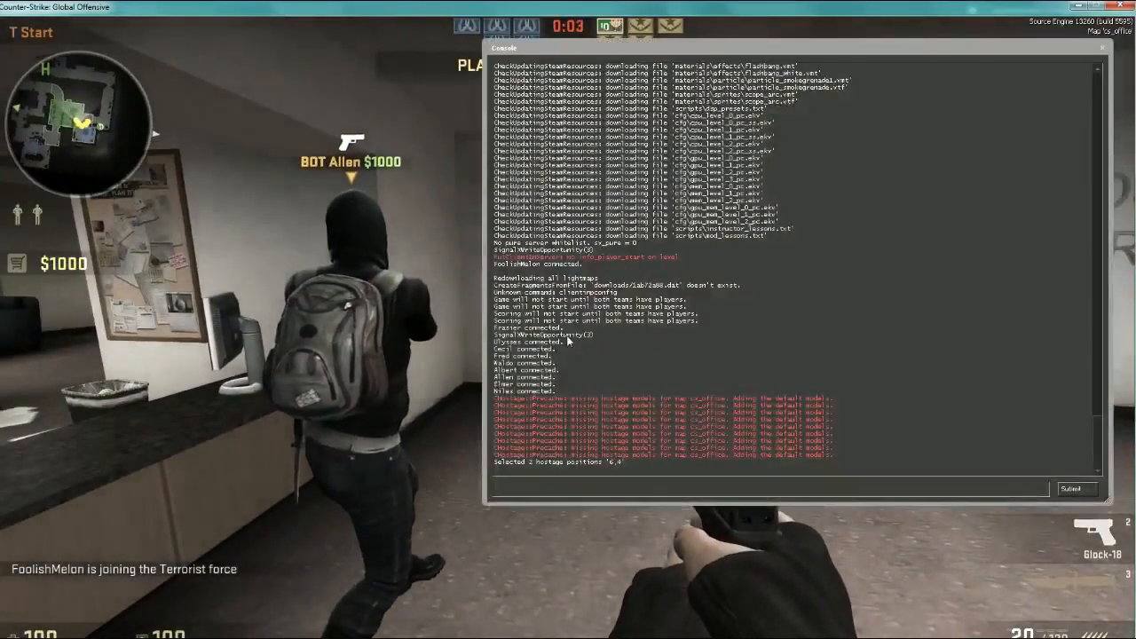
pyautogui.write('sv_cheats')
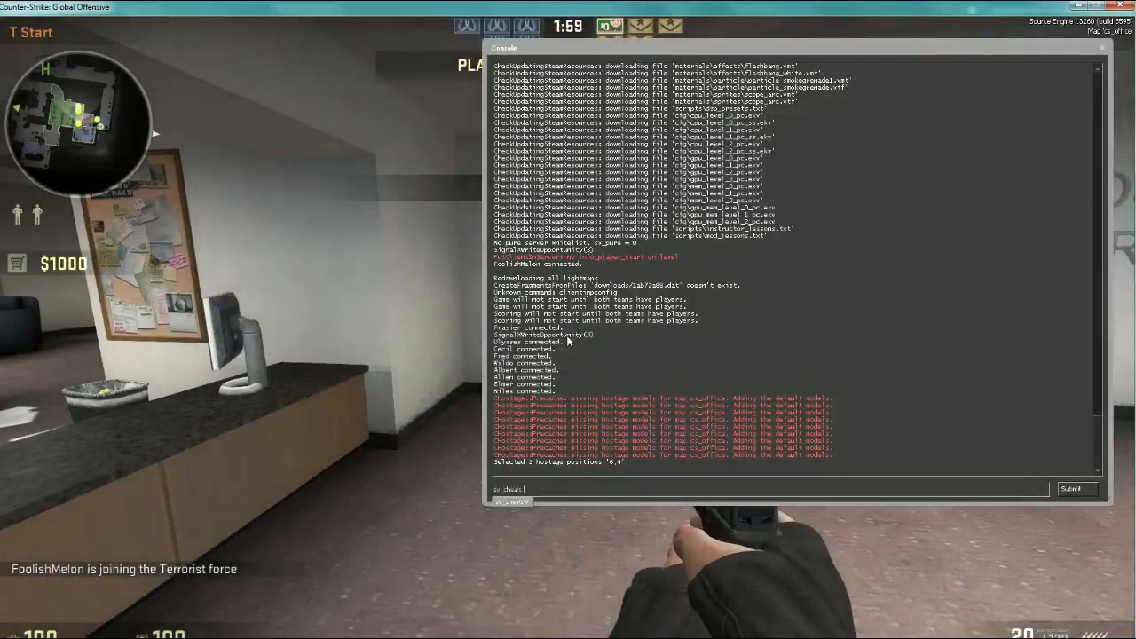
pyautogui.press('Return')
pyautogui.press('`')
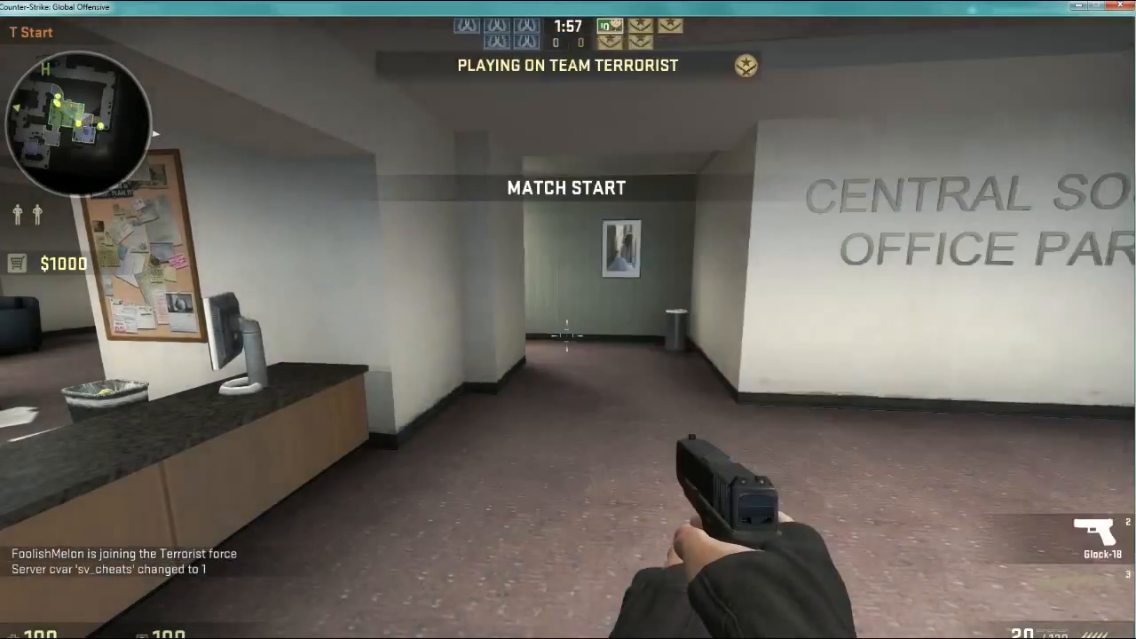
# Run impulse 101 in the developer console to get more buying money, and leave the console
pyautogui.press('`')
pyautogui.write('imp')
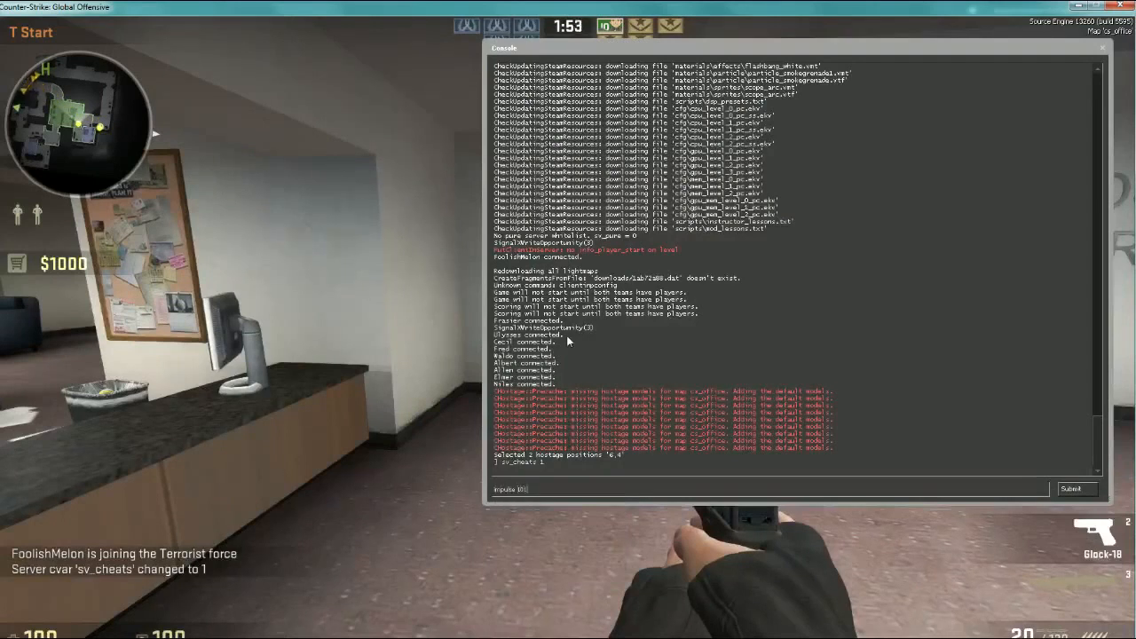
pyautogui.write('ulse 101')
pyautogui.press('Return')
pyautogui.press('`')
pyautogui.press('`')
pyautogui.press('`')
# Buy the AK-47 from the rifles and play its inspect animation to view the custom texture
pyautogui.press('b')
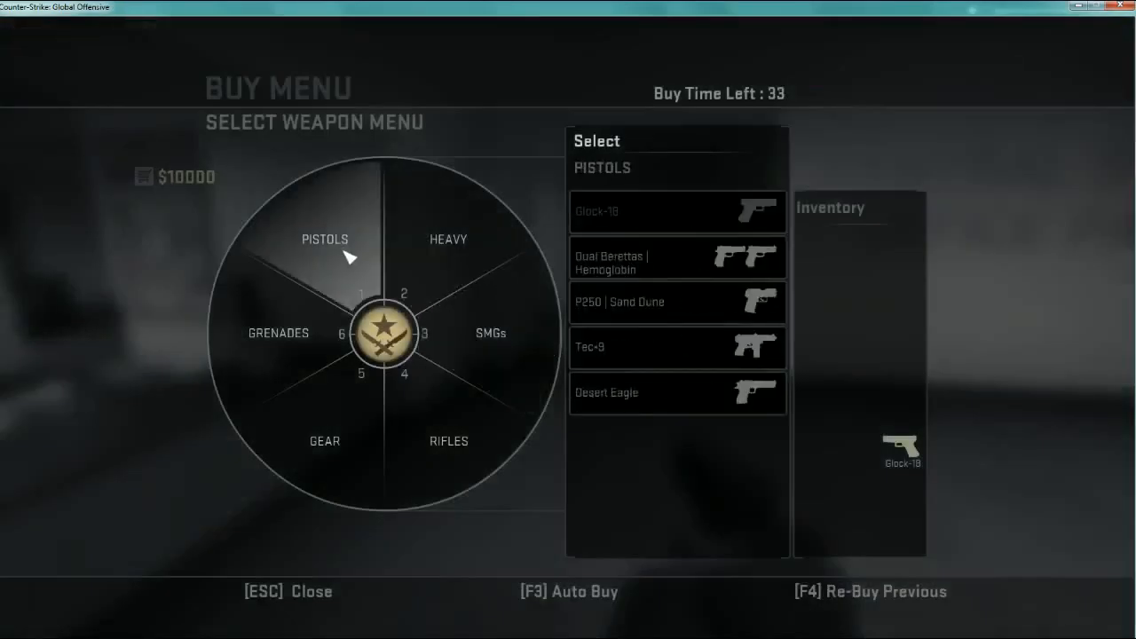
pyautogui.click(466, 426)
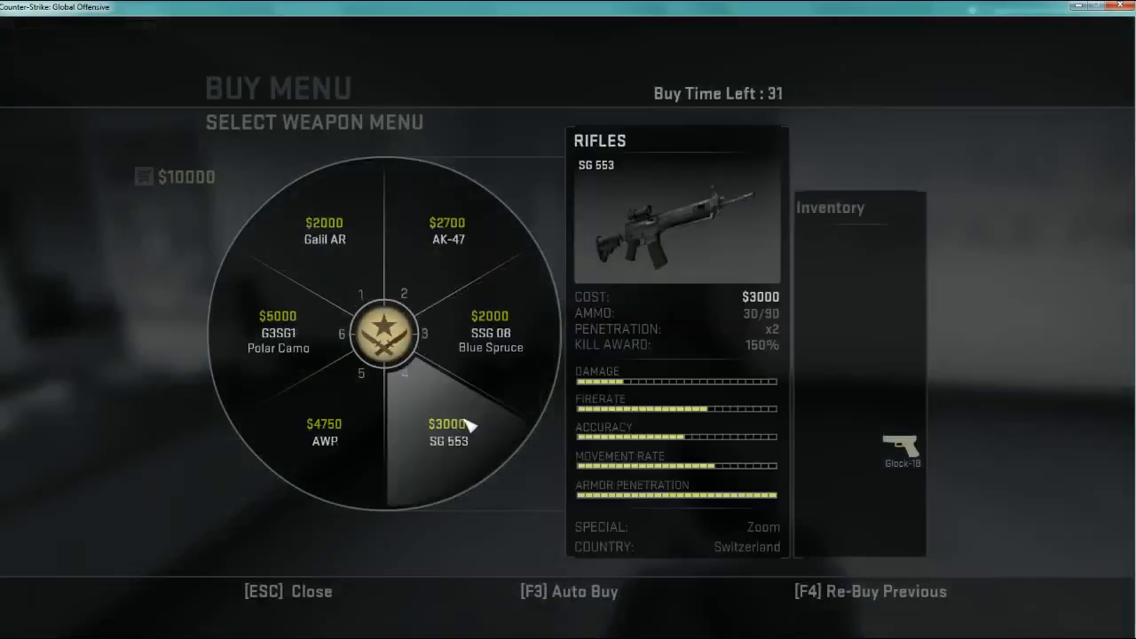
pyautogui.click(441, 262)
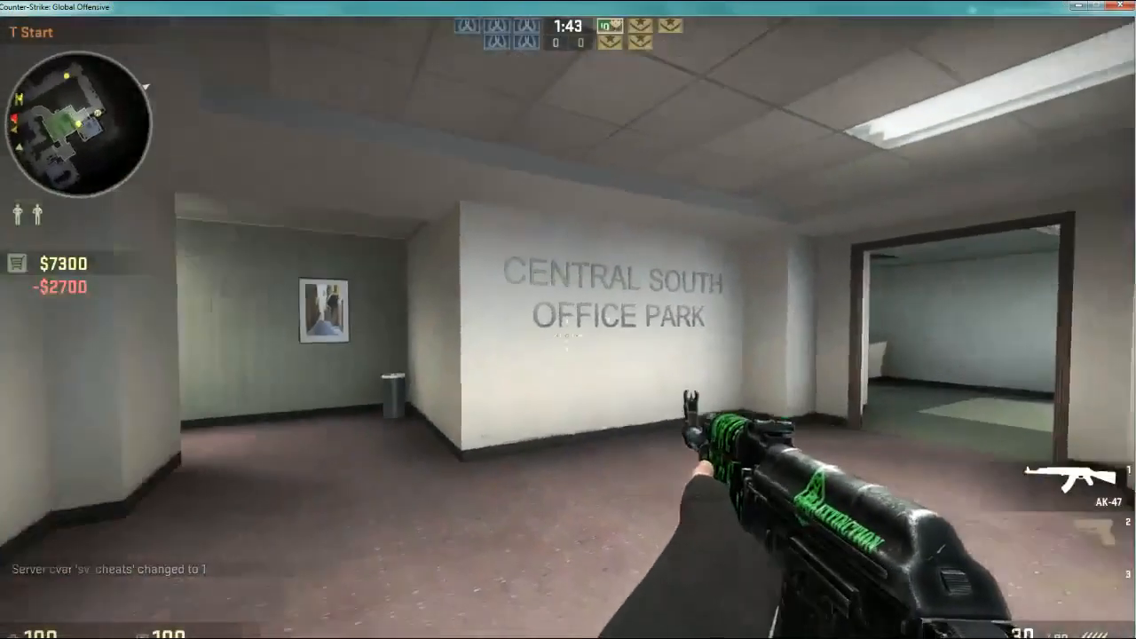
pyautogui.press('f')
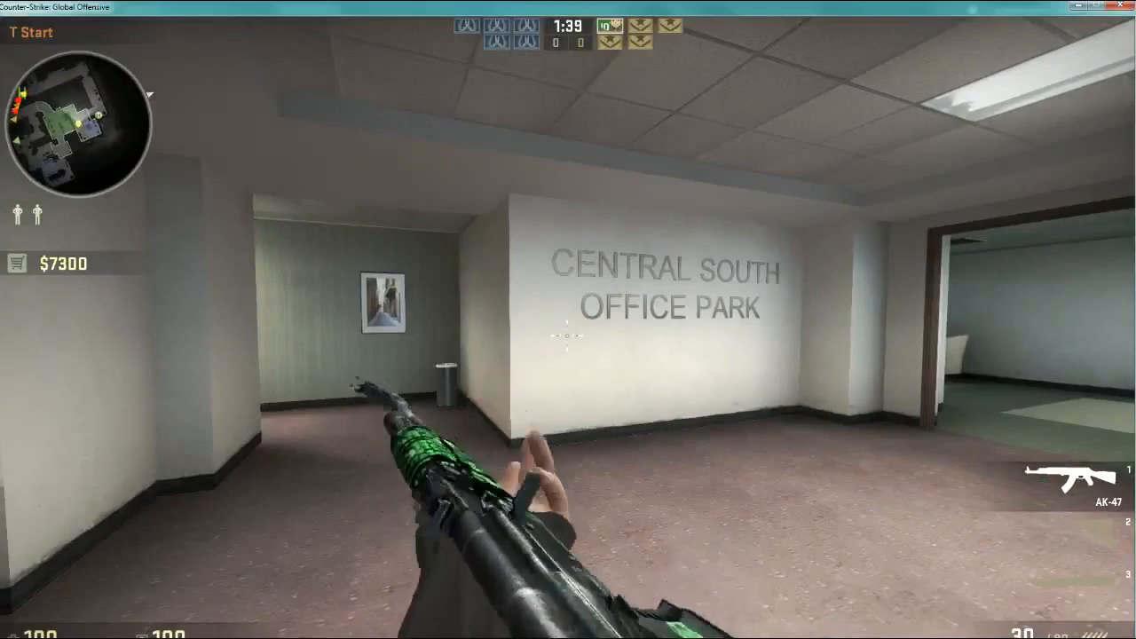
# Walk from the Terrorist start area to the Main Hall with the retextured AK-47 in hand
pyautogui.press('w')
pyautogui.press('w')
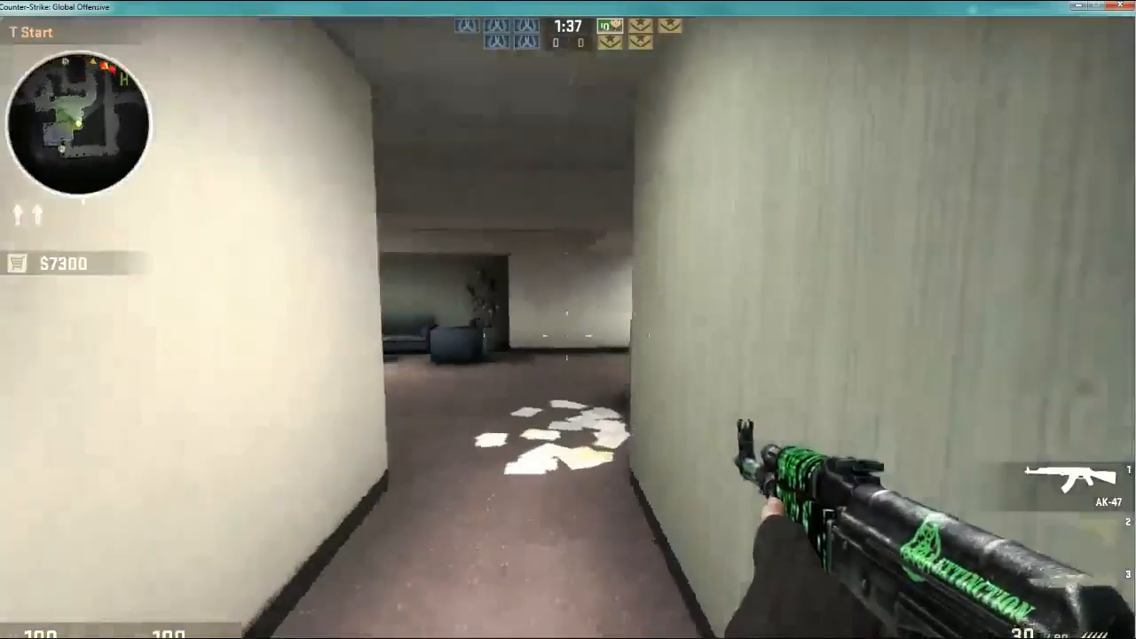
pyautogui.press('w')
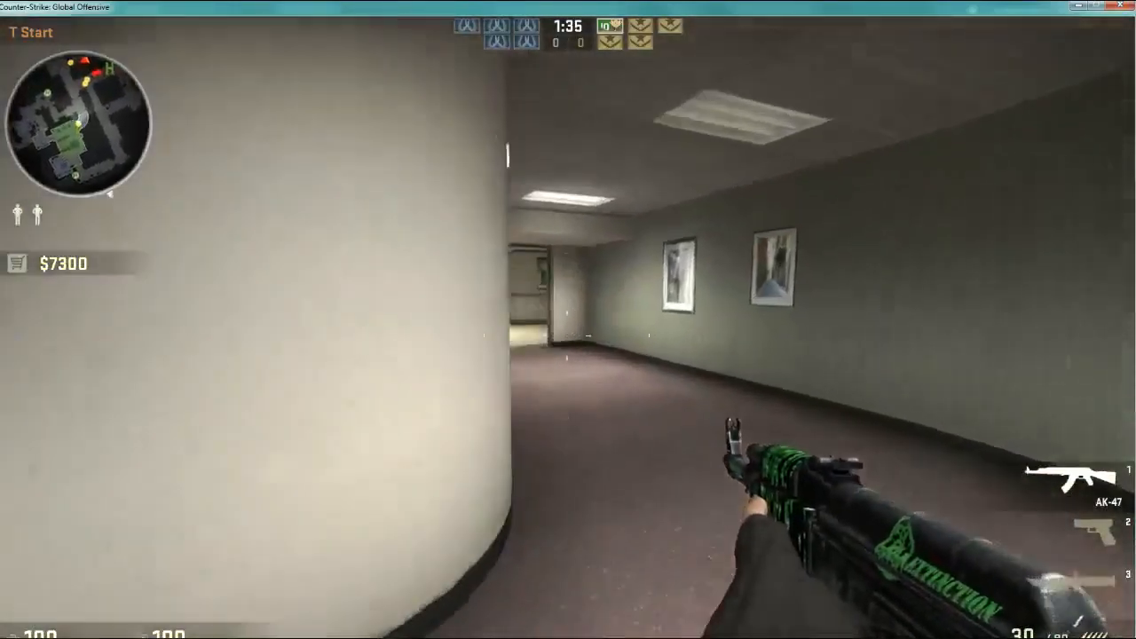
pyautogui.press('w')
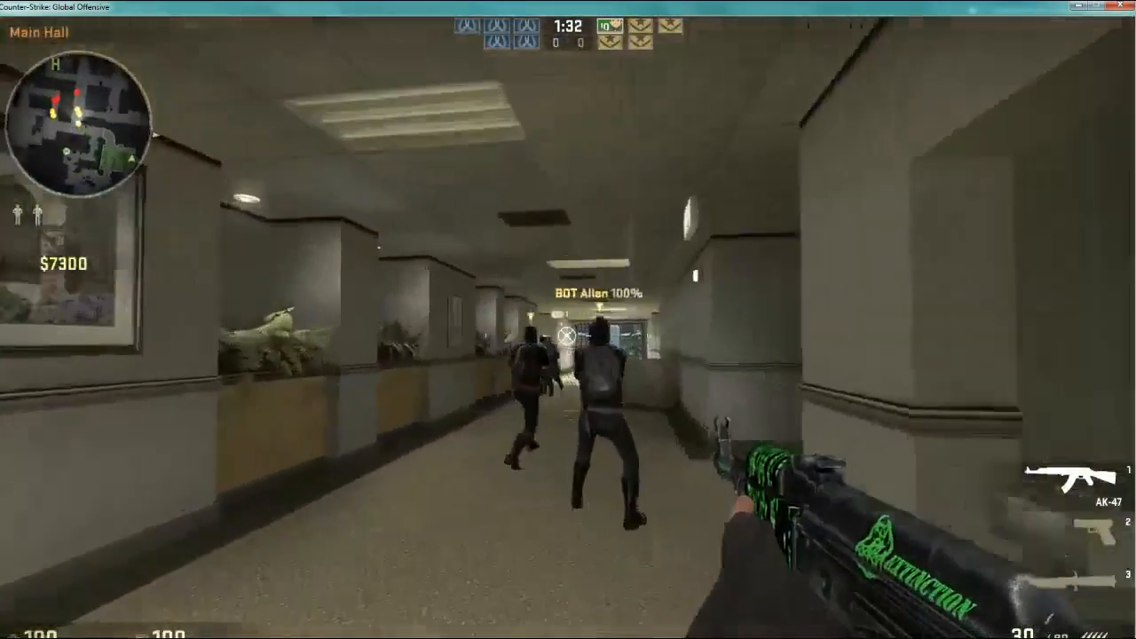
# Fire the AK-47 at the enemy bots in the Main Hall and reload it to view its texture in action
pyautogui.click(568, 319)
pyautogui.press('w')
pyautogui.click(568, 319)
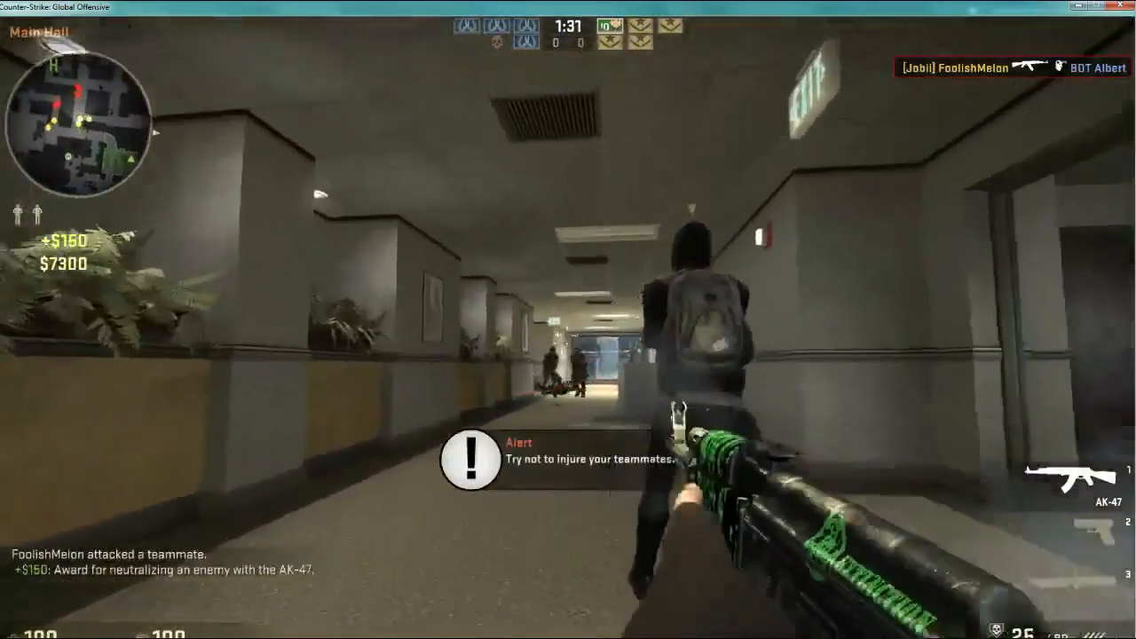
pyautogui.click(568, 319)
pyautogui.click(568, 319)
pyautogui.click(568, 320)
pyautogui.press('w')
pyautogui.click(568, 335)
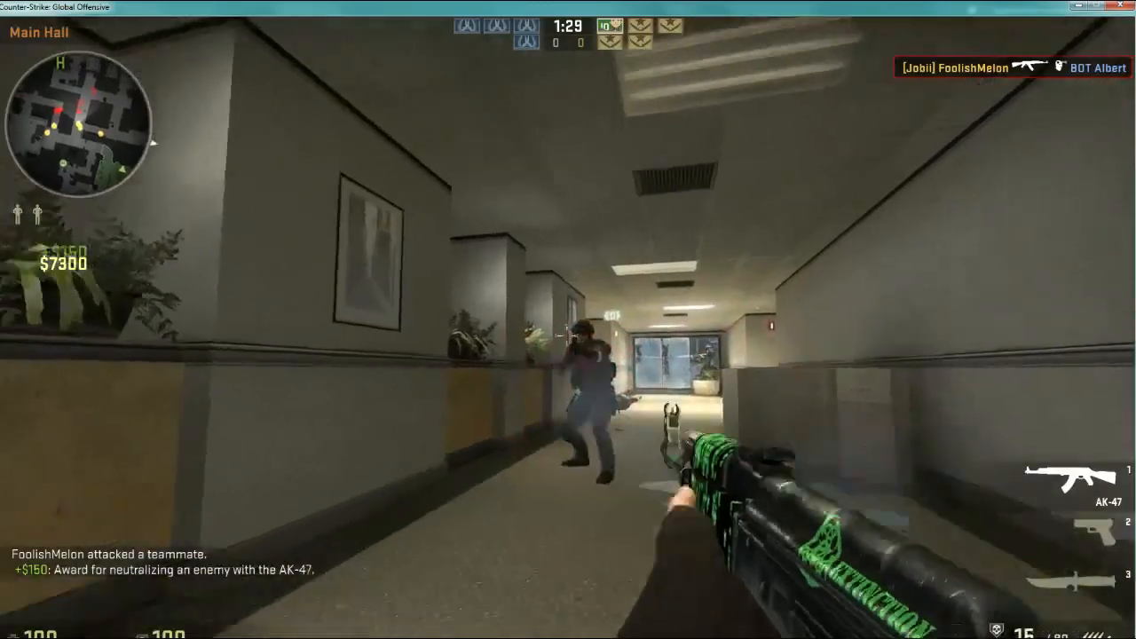
pyautogui.click(568, 336)
pyautogui.click(568, 335)
pyautogui.press('r')
pyautogui.press('w')
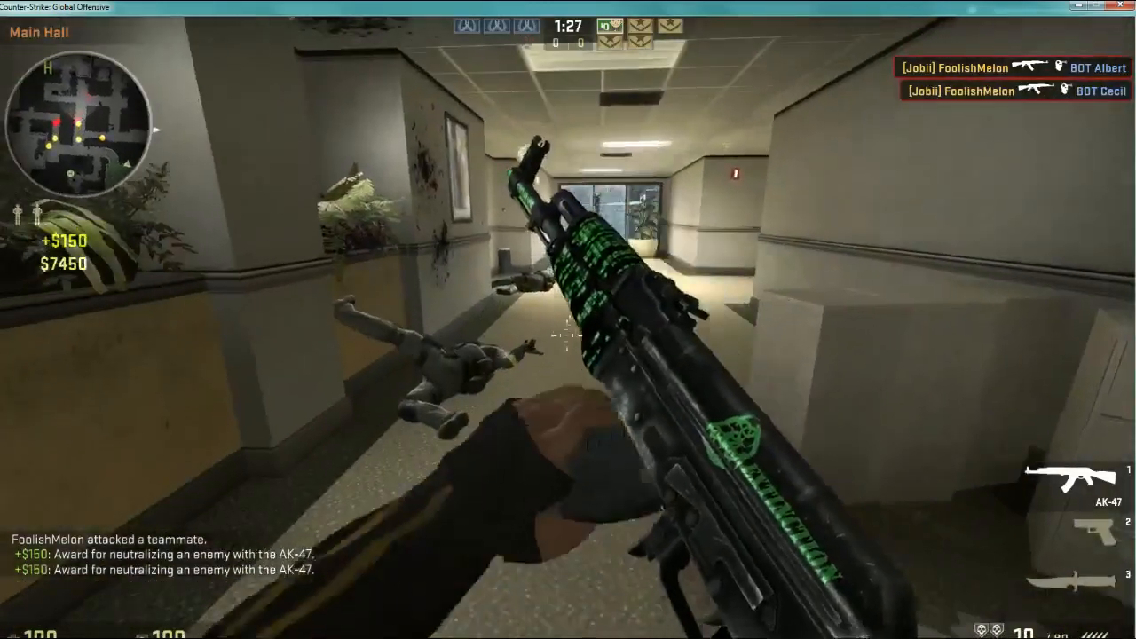
# Switch weapons and return to the AK-47, shoot the bot in the Side Hall, reload, and continue through the Main Hall
pyautogui.press('3')
pyautogui.press('w')
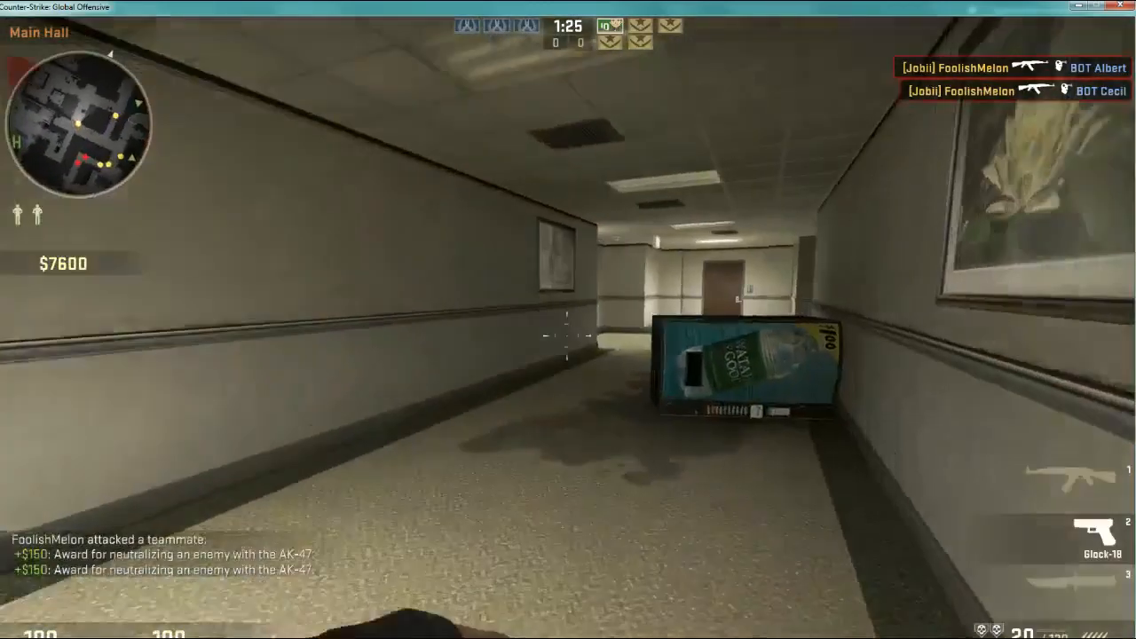
pyautogui.press('1')
pyautogui.press('w')
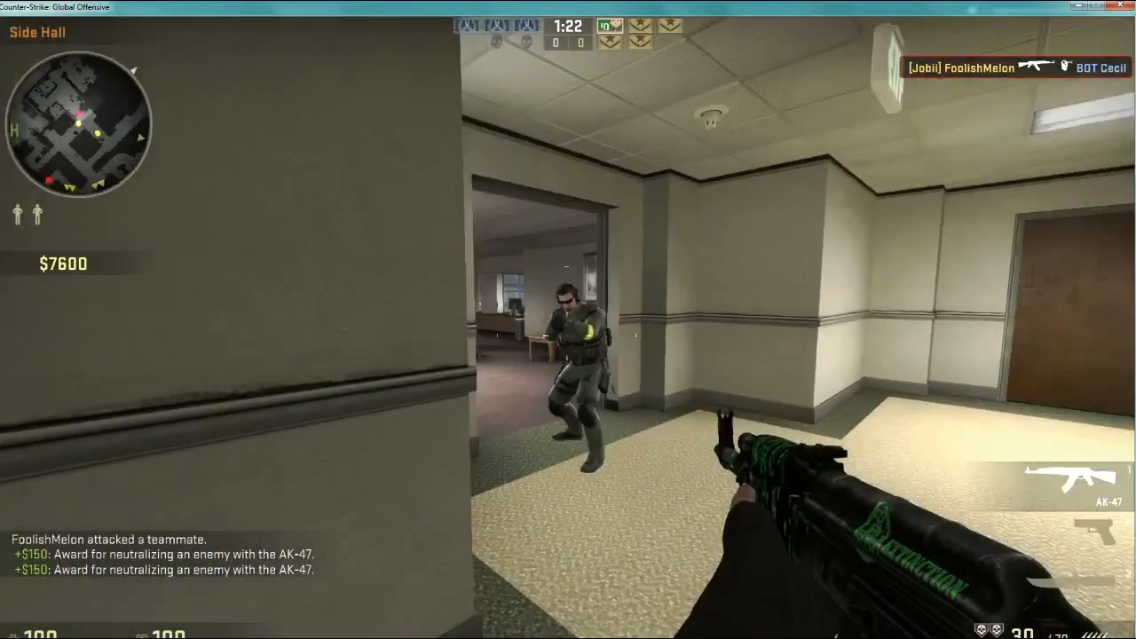
pyautogui.click(566, 336)
pyautogui.press('r')
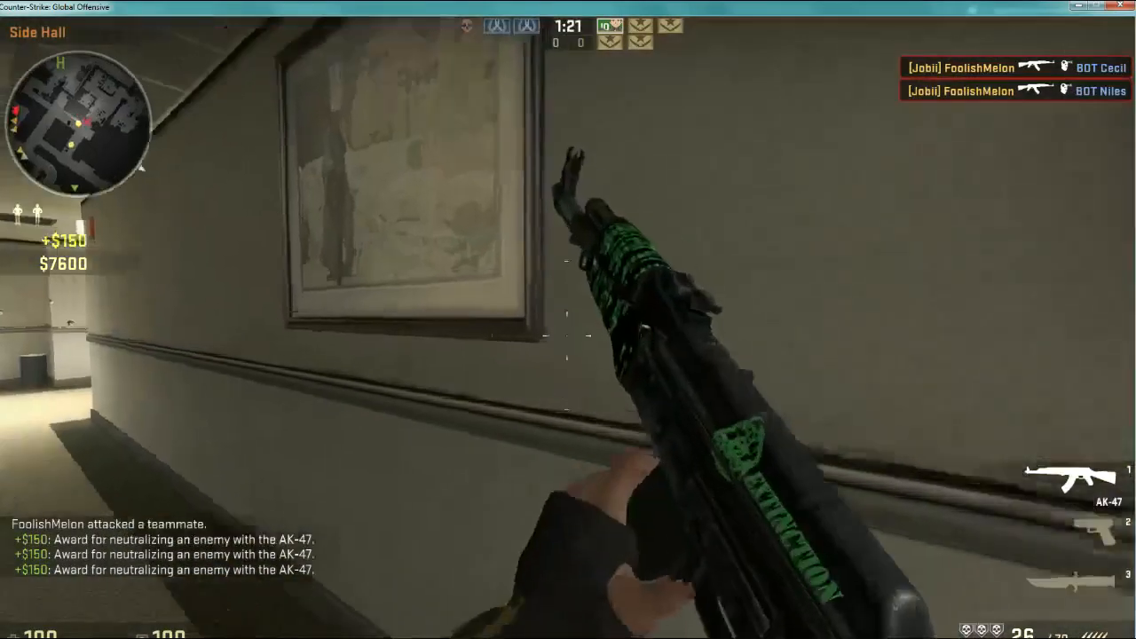
pyautogui.press('w')
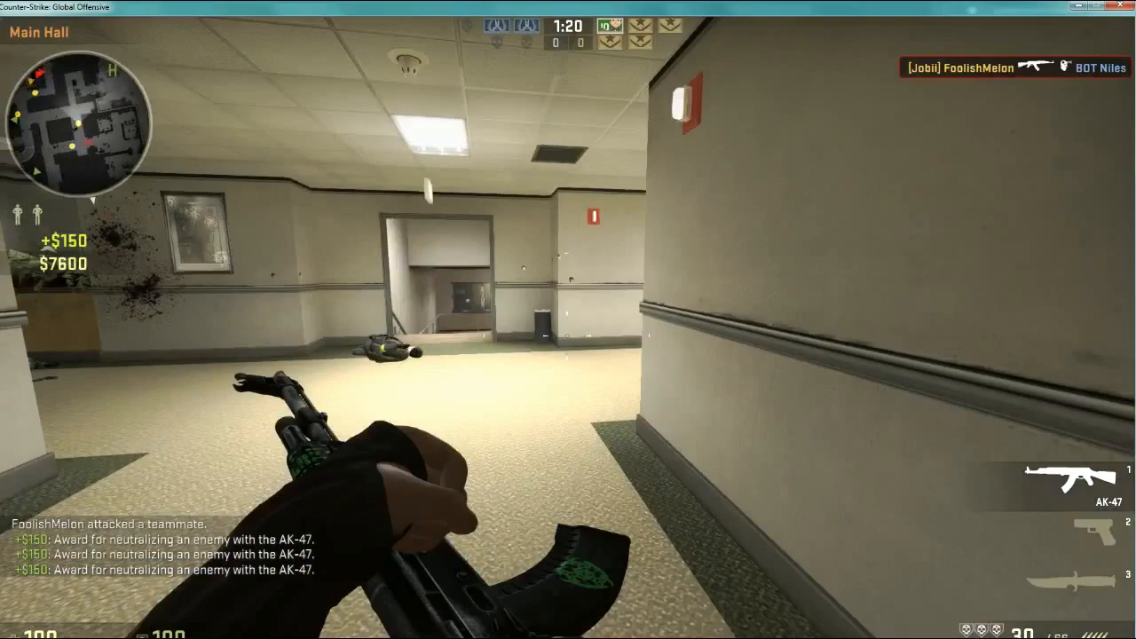
pyautogui.press('w')
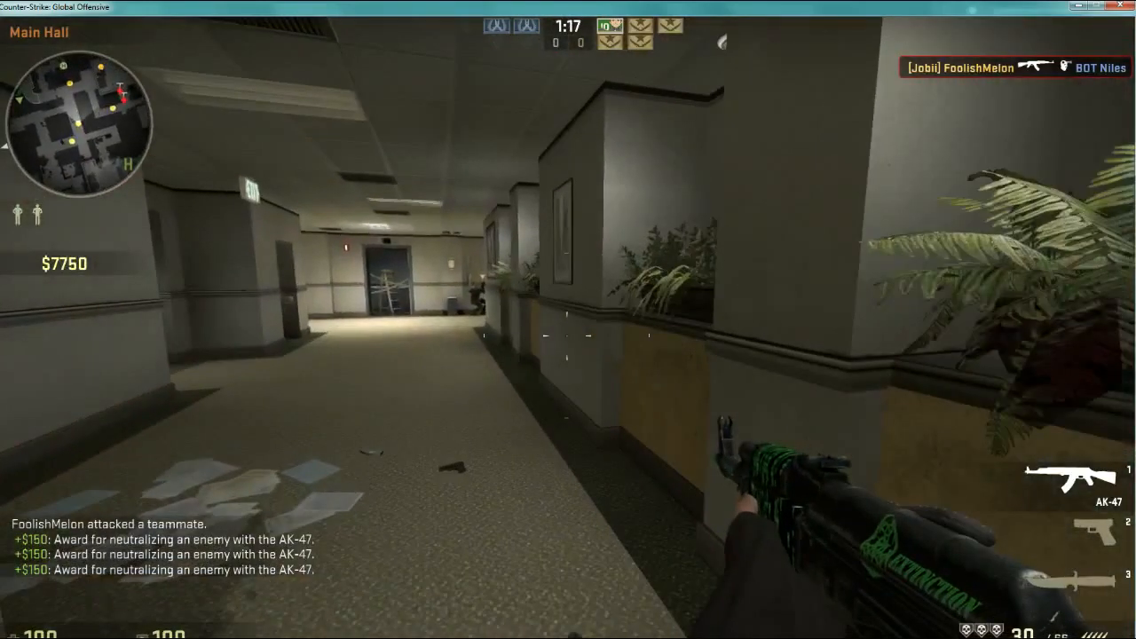
pyautogui.press('w')
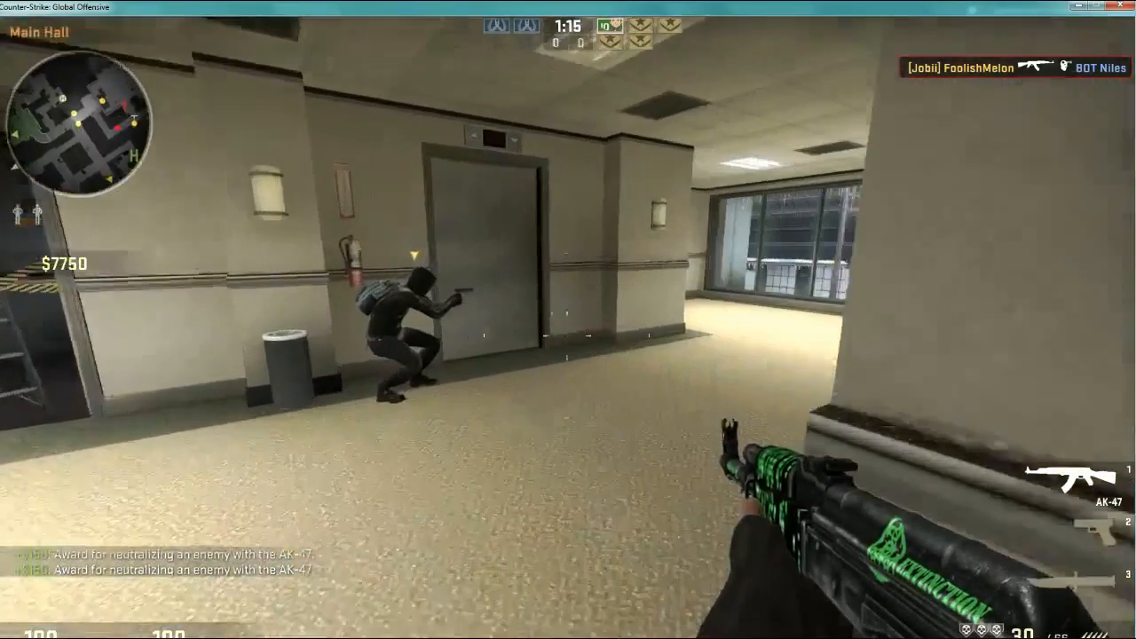
# Advance into the Back Way stairwell, shoot the two enemy bots with the AK-47, reload, and continue toward the exit
pyautogui.press('w')
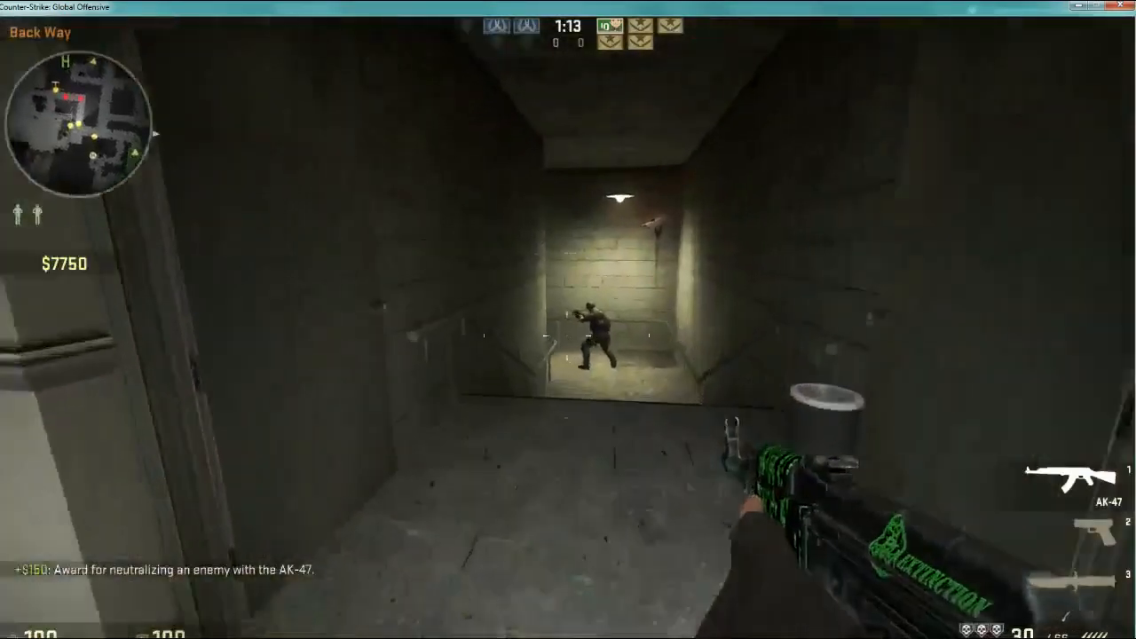
pyautogui.press('w')
pyautogui.click(568, 336)
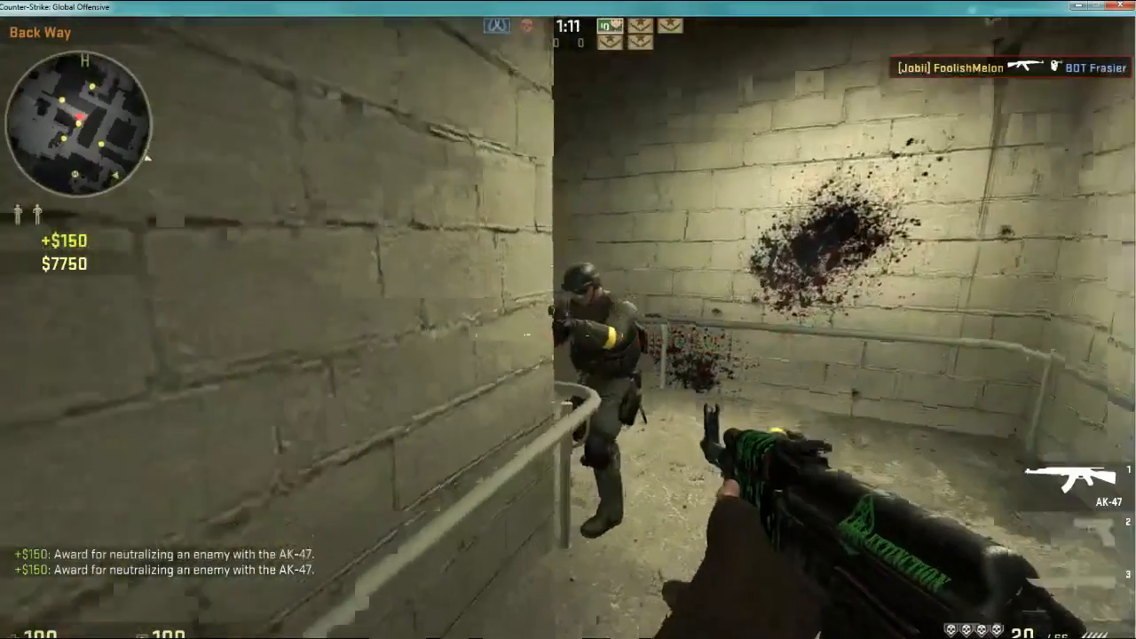
pyautogui.click(568, 336)
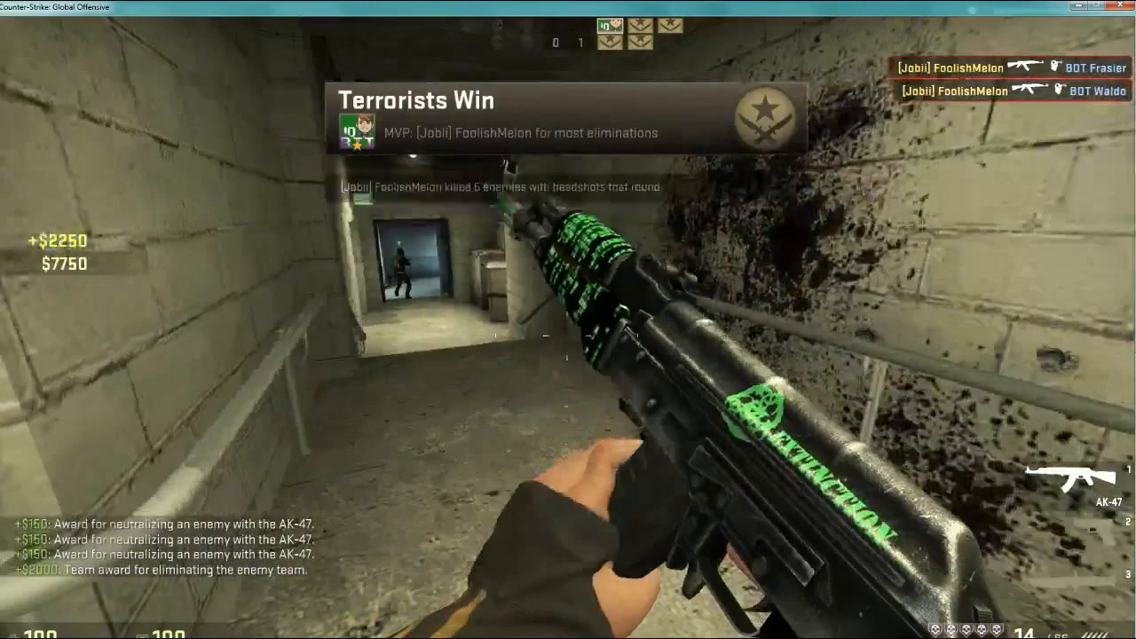
pyautogui.press('r')
pyautogui.press('w')
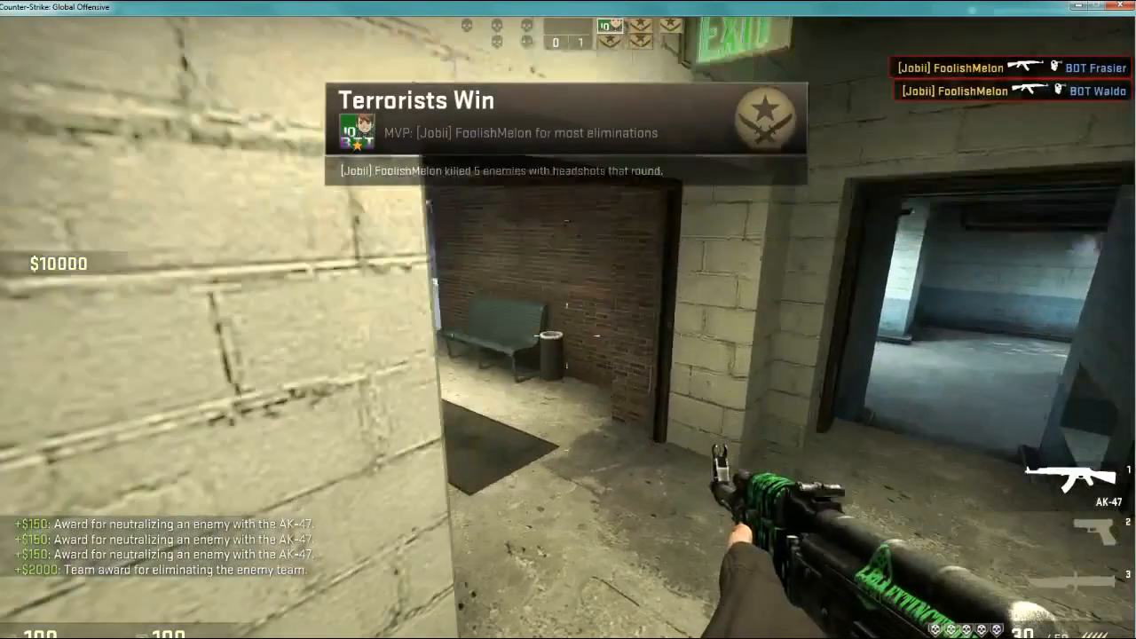
pyautogui.press('w')
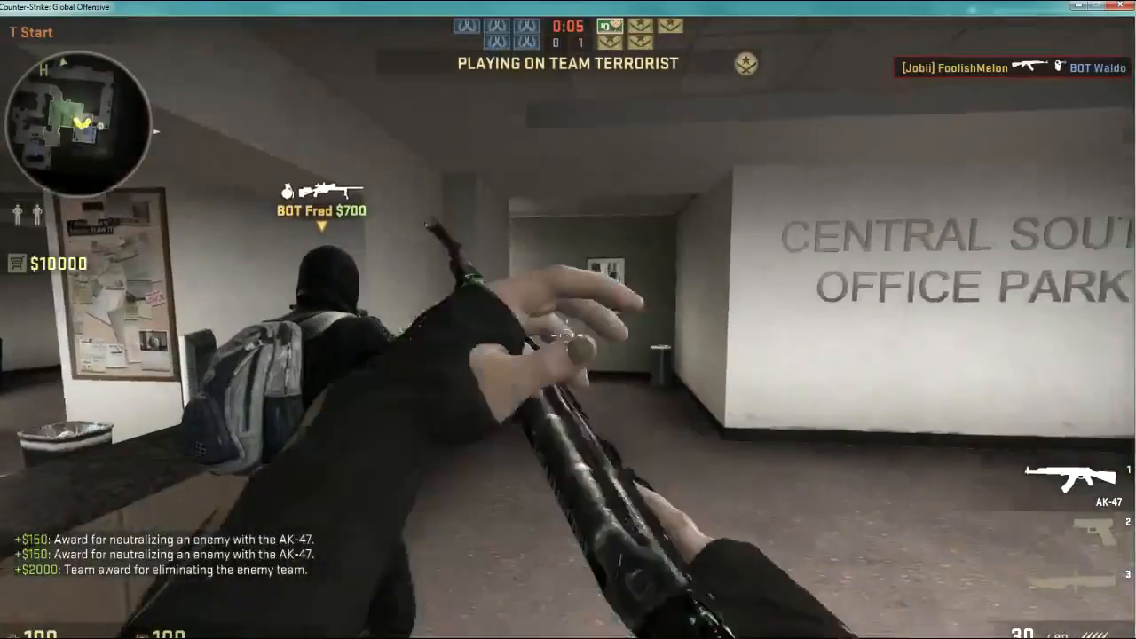
# Inspect the custom AK-47 texture at T Start and follow the teammates through the Main Hall to the end window
pyautogui.press('f')
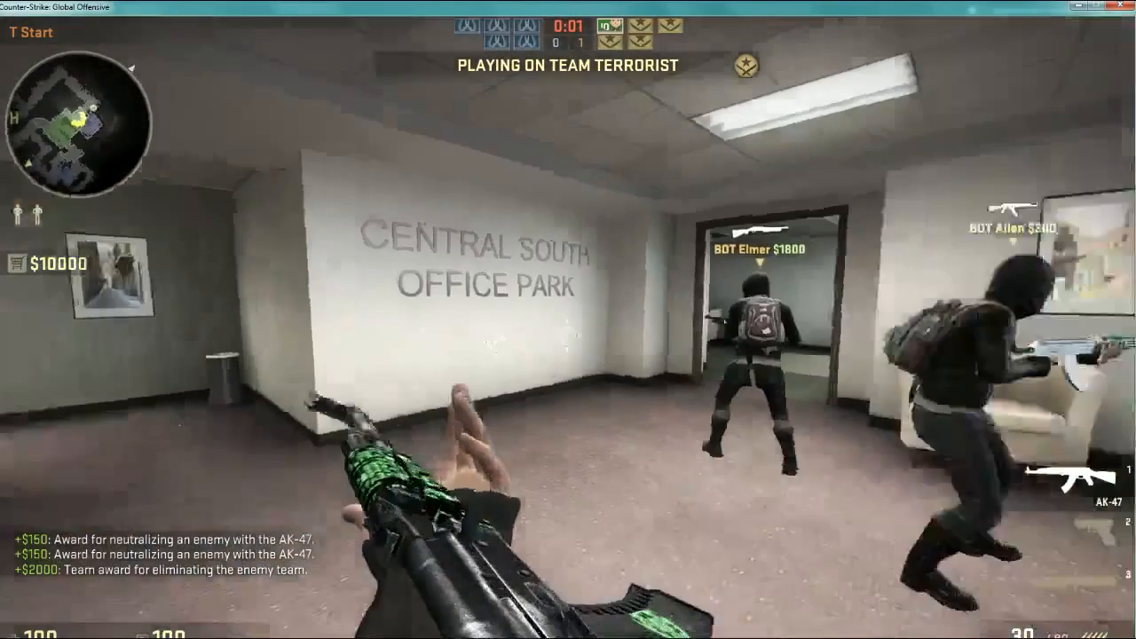
pyautogui.press('w')
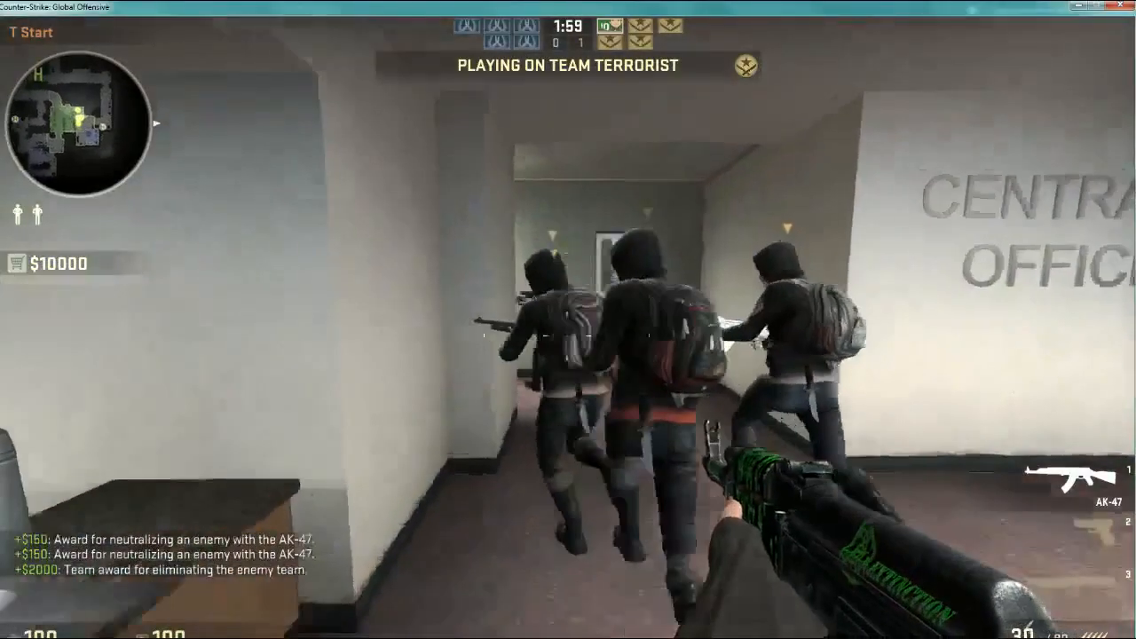
pyautogui.press('w')
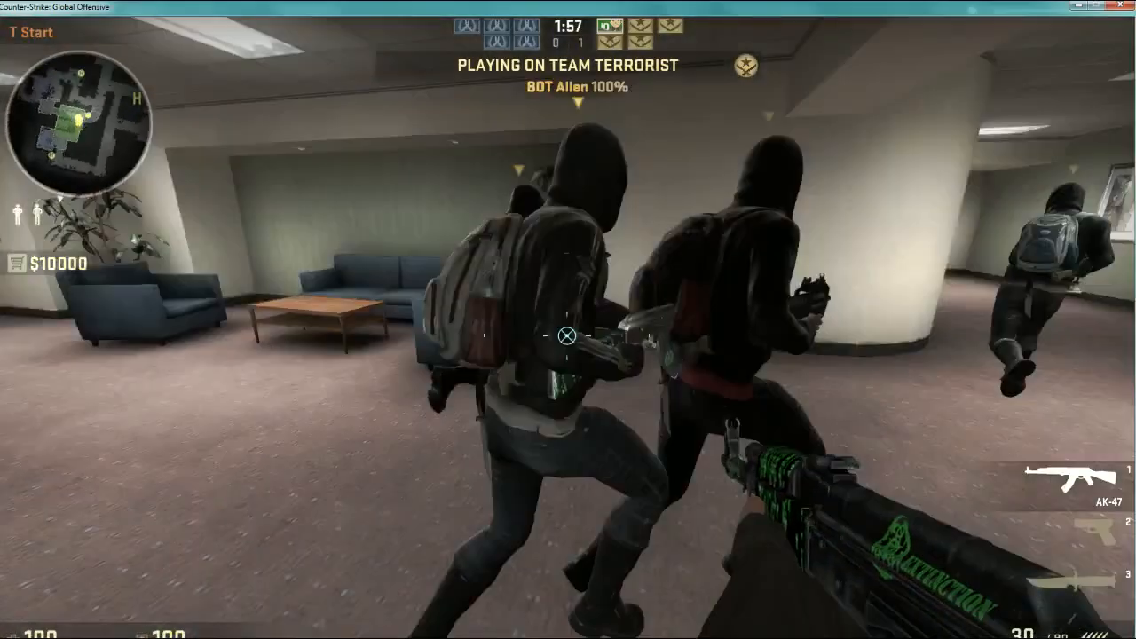
pyautogui.press('w')
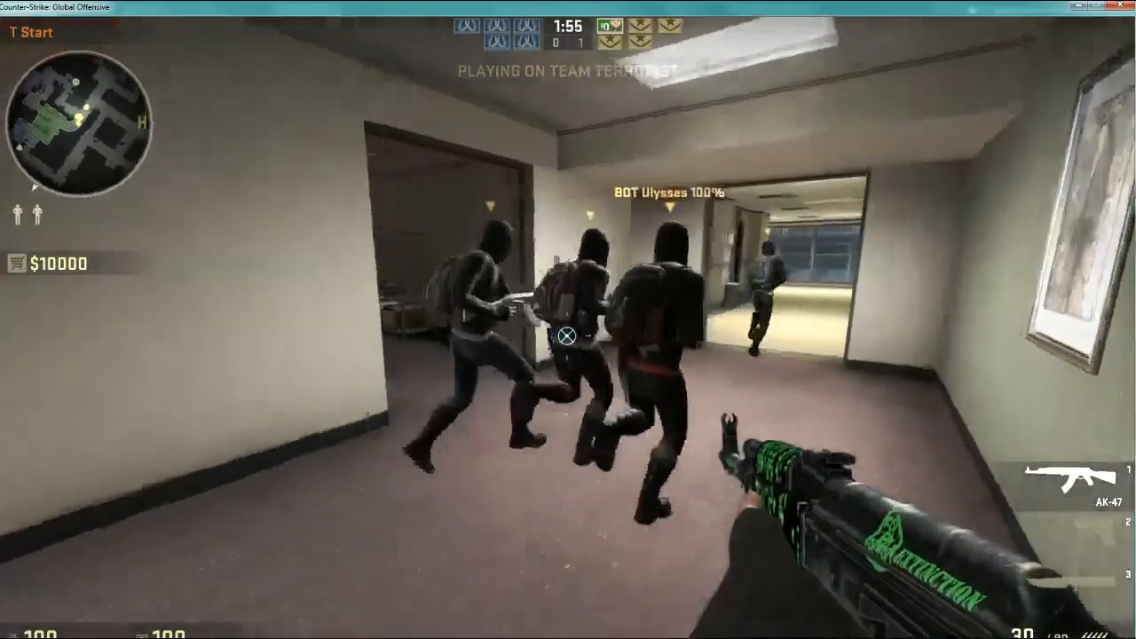
pyautogui.press('w')
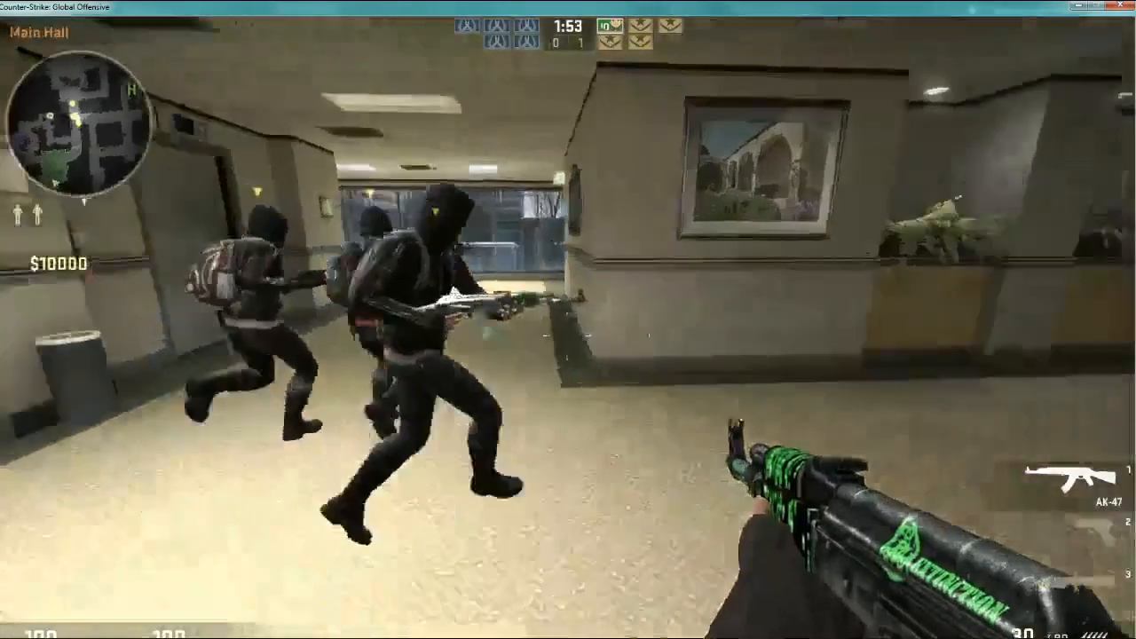
pyautogui.press('w')
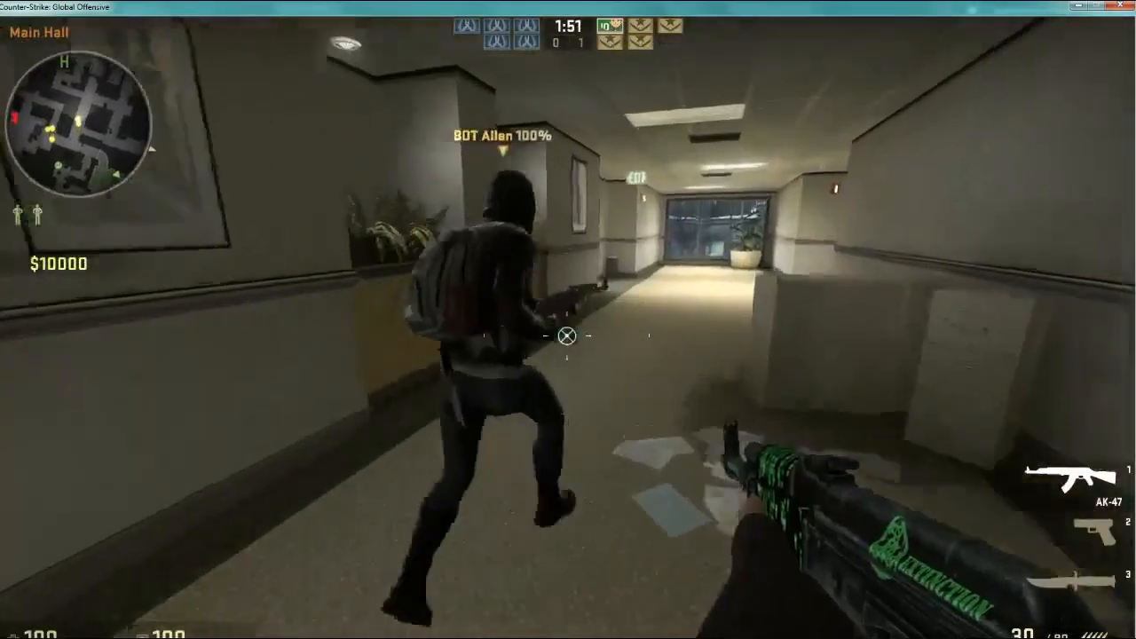
pyautogui.press('w')
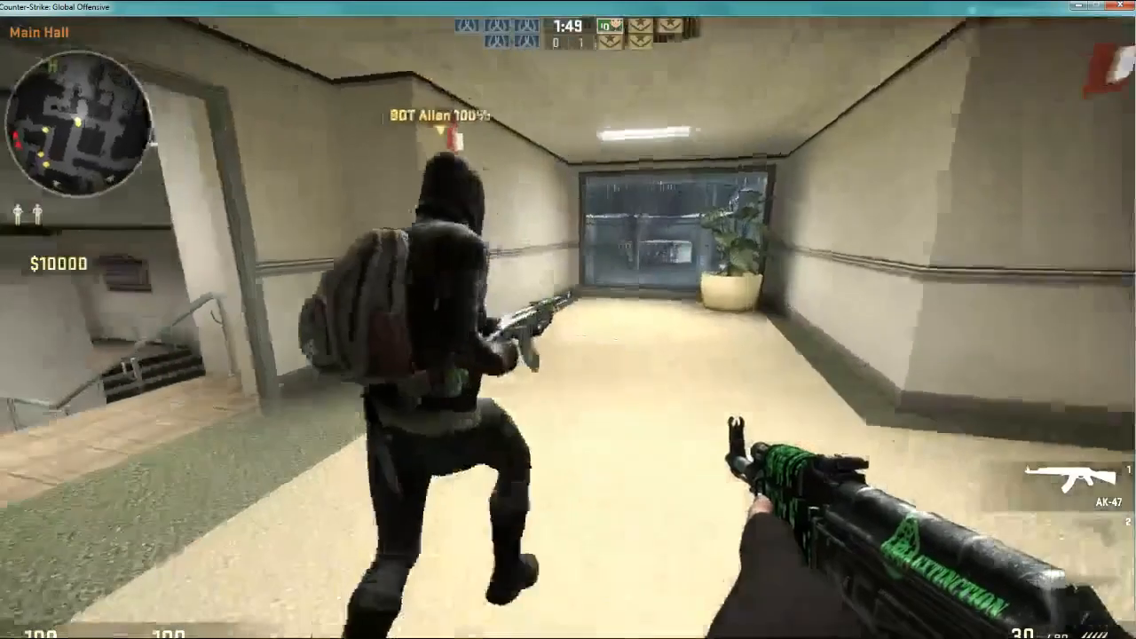
# Shoot out the window at the end of the Main Hall, reload the AK-47, and go out into the Front Courtyard
pyautogui.press('w')
pyautogui.click(568, 335)
pyautogui.press('r')
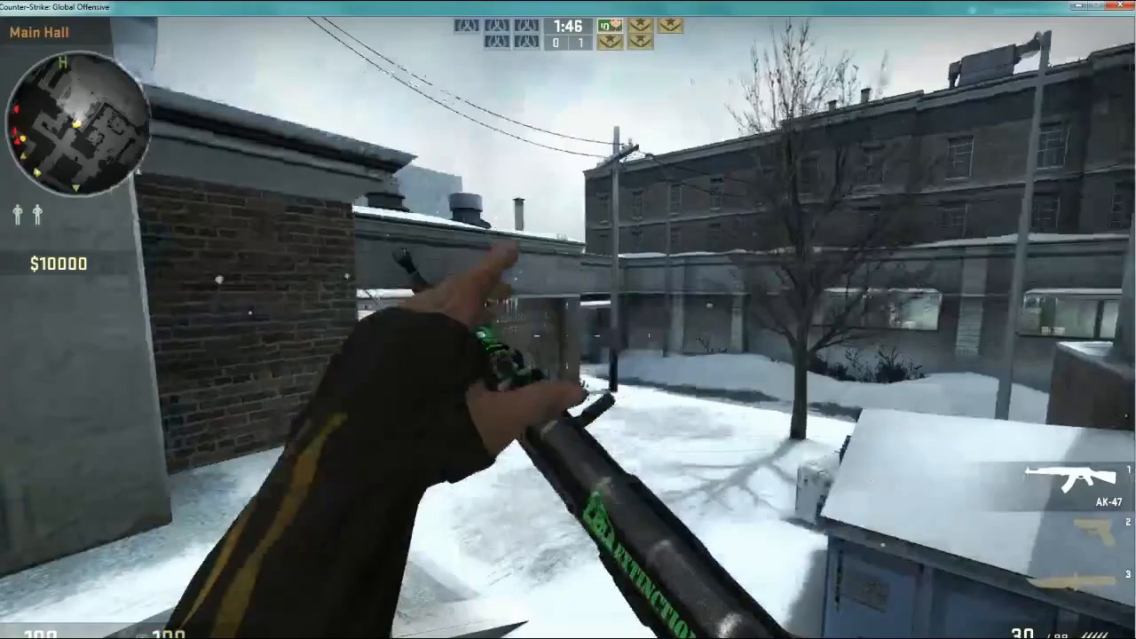
pyautogui.press('w')
pyautogui.press('w')
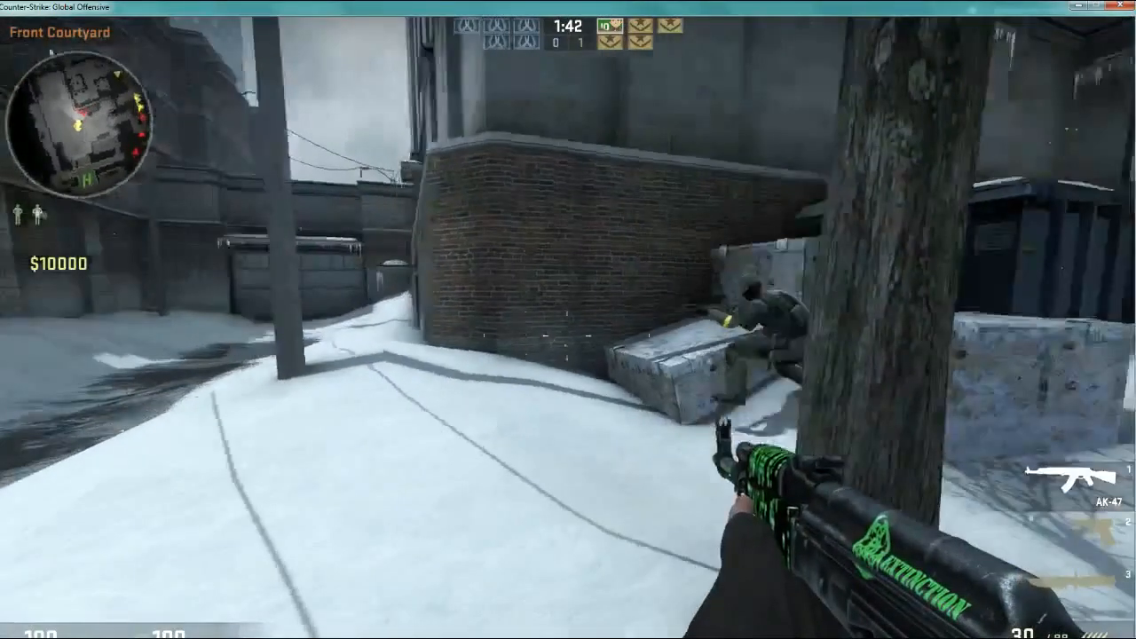
# Shoot the enemy bot behind the tree and crates in the Front Courtyard with the AK-47 and reload
pyautogui.click(568, 336)
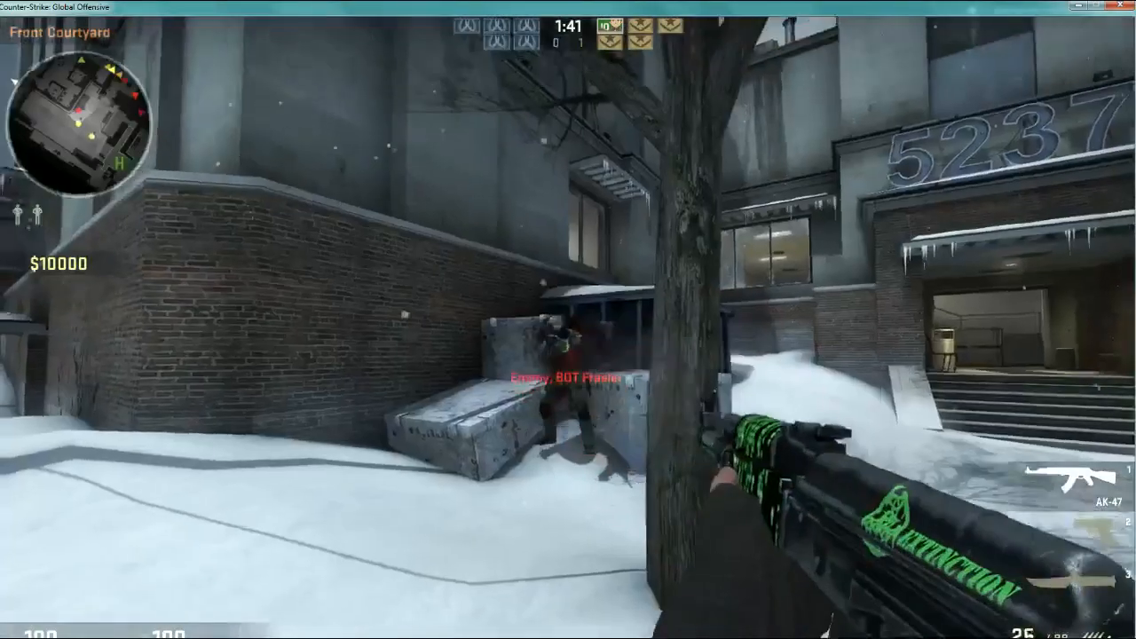
pyautogui.click(567, 335)
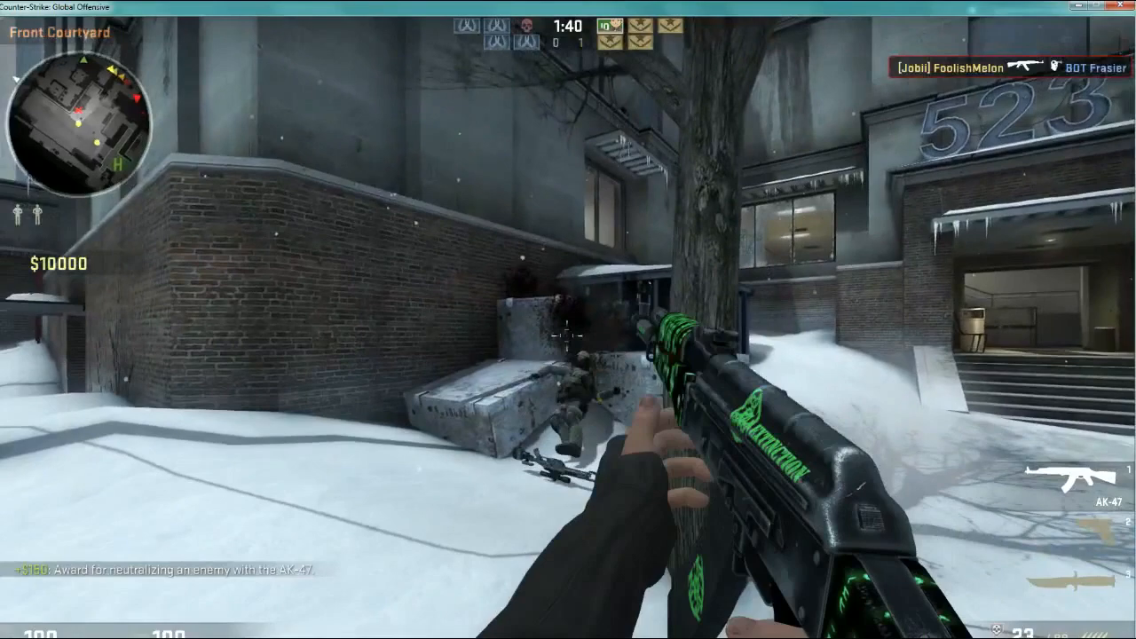
pyautogui.press('r')
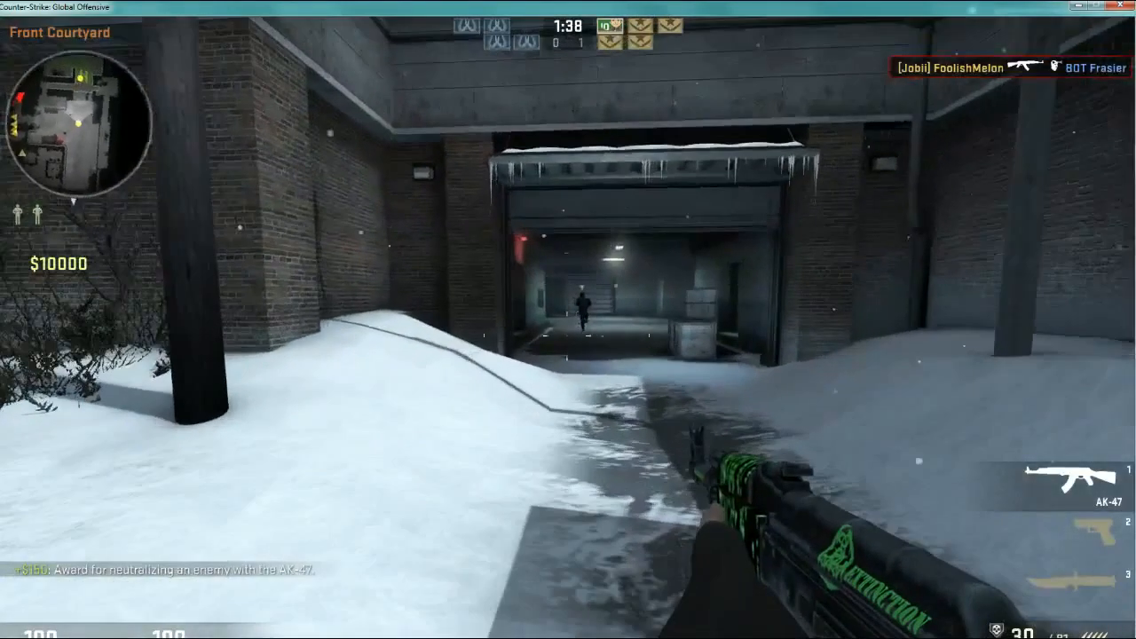
# Walk through the Garage and CT Start with the AK-47 in hand to the open door facing the Back Courtyard
pyautogui.press('w')
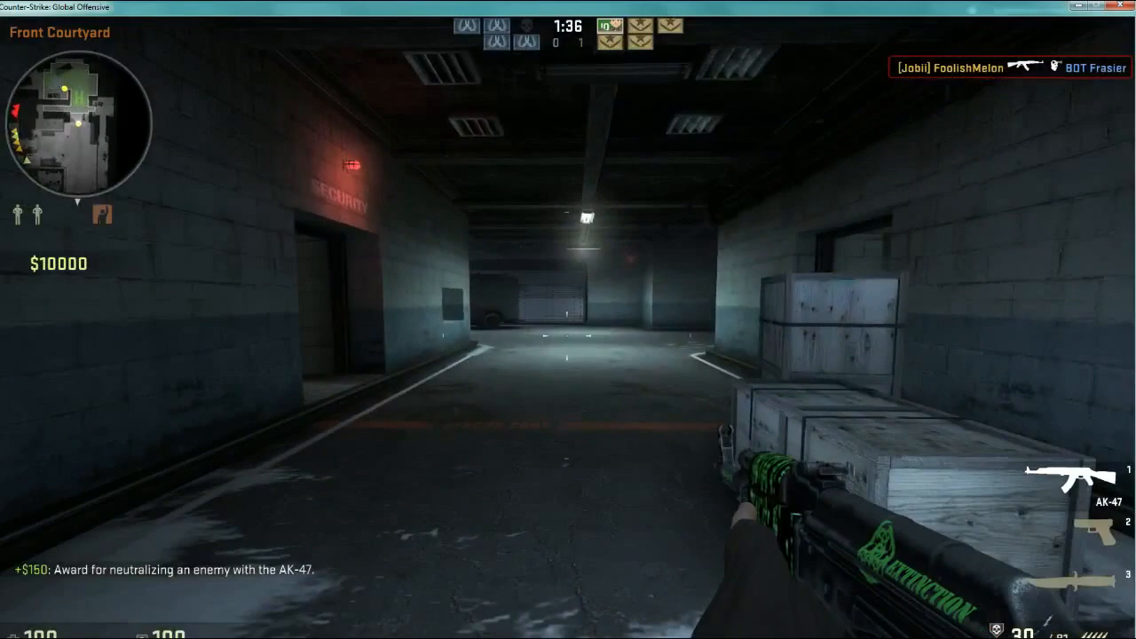
pyautogui.press('w')
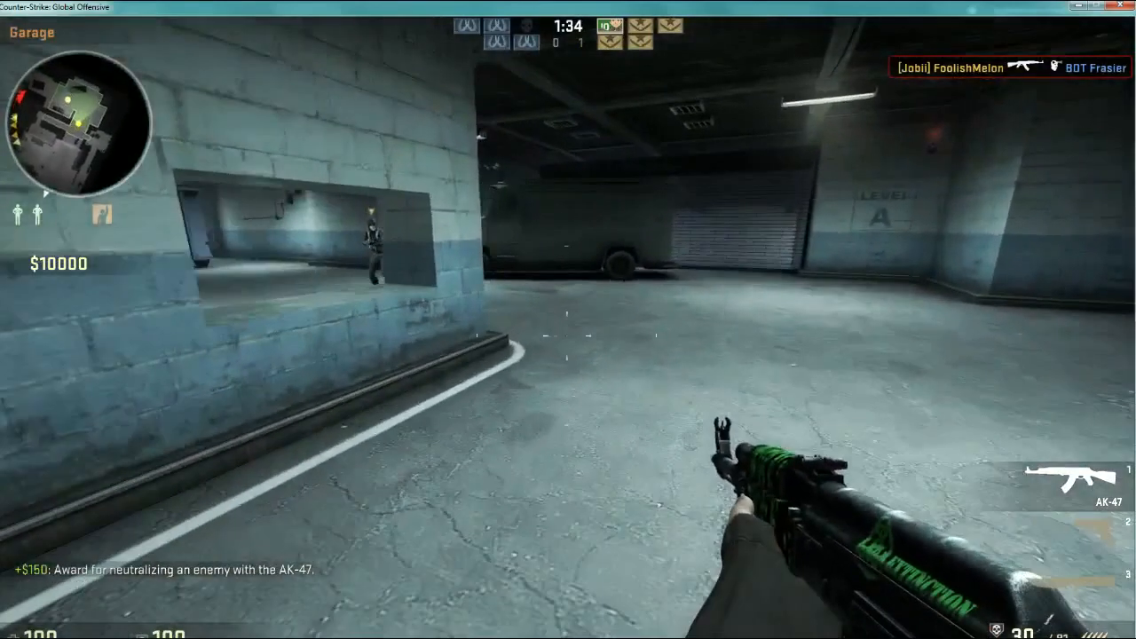
pyautogui.press('w')
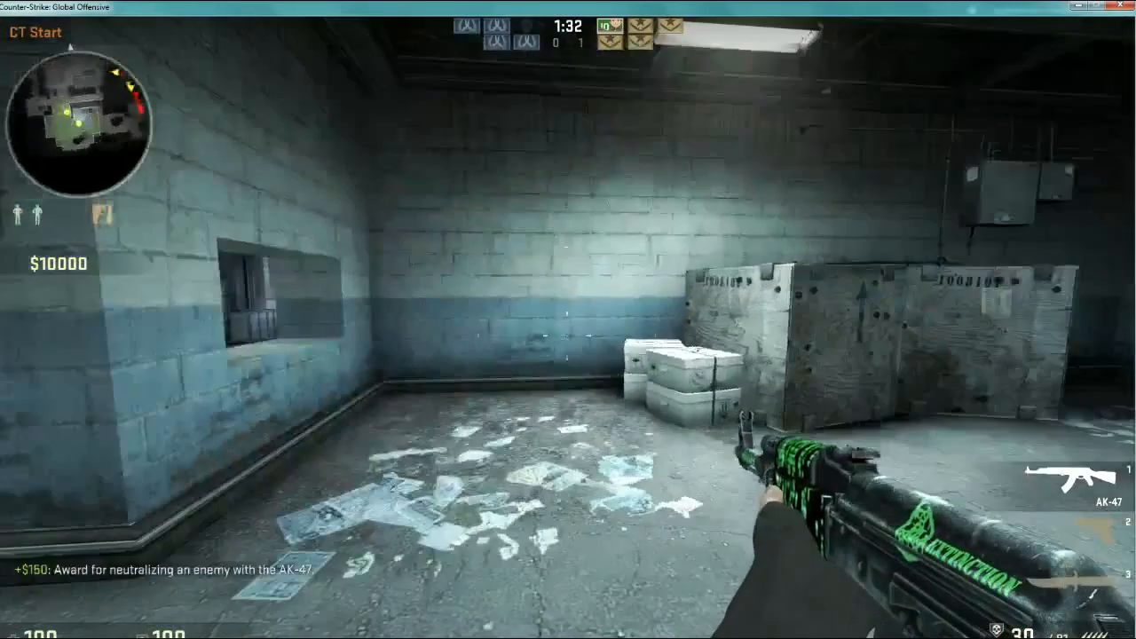
pyautogui.press('w')
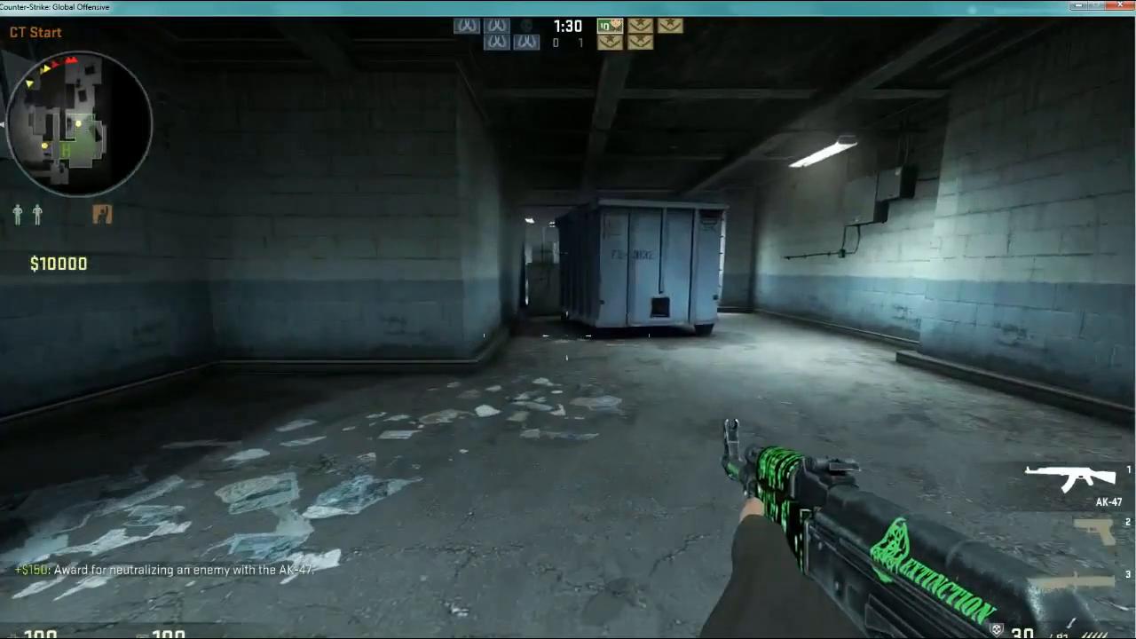
pyautogui.press('w')
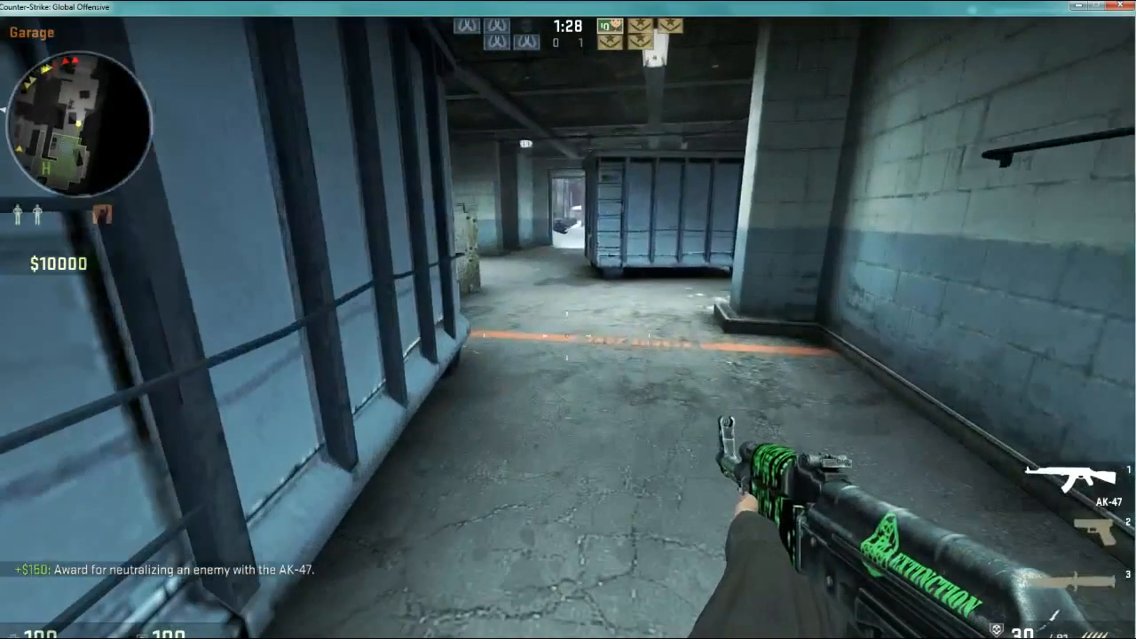
pyautogui.press('w')
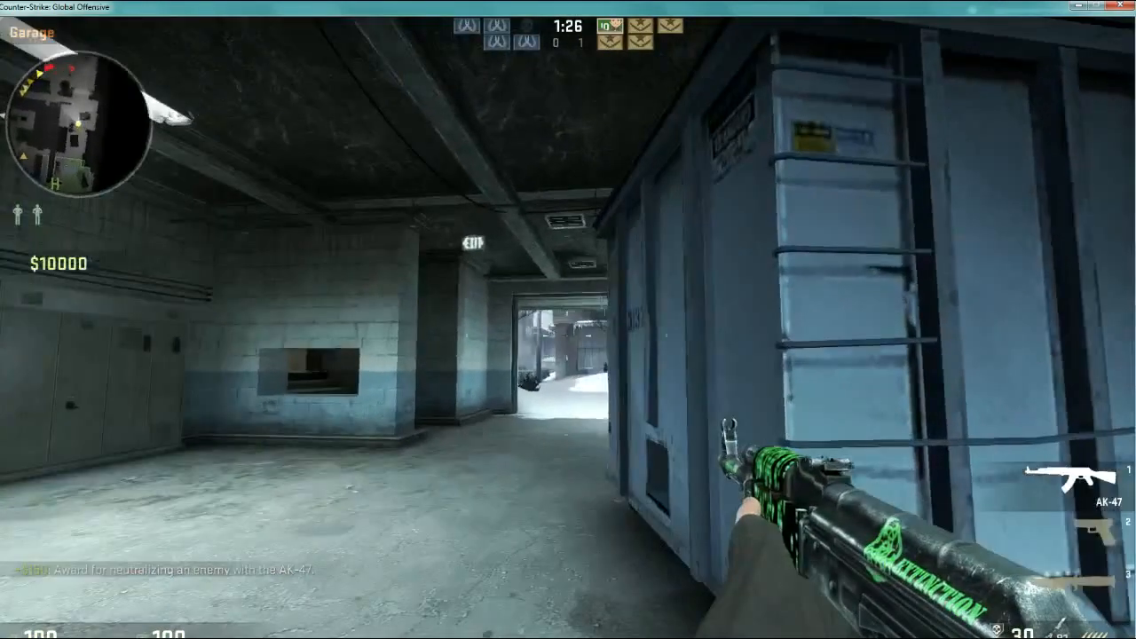
pyautogui.press('w')
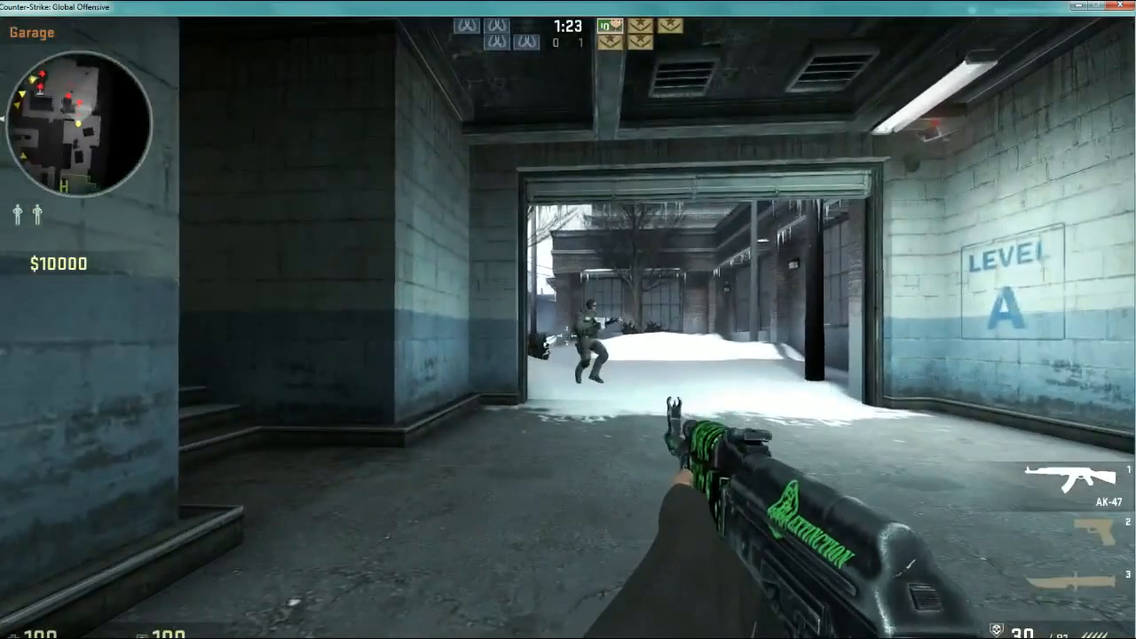
# Shoot the enemy bot outside the Garage door, move into the Back Courtyard, and reload the AK-47
pyautogui.press('w')
pyautogui.click(568, 337)
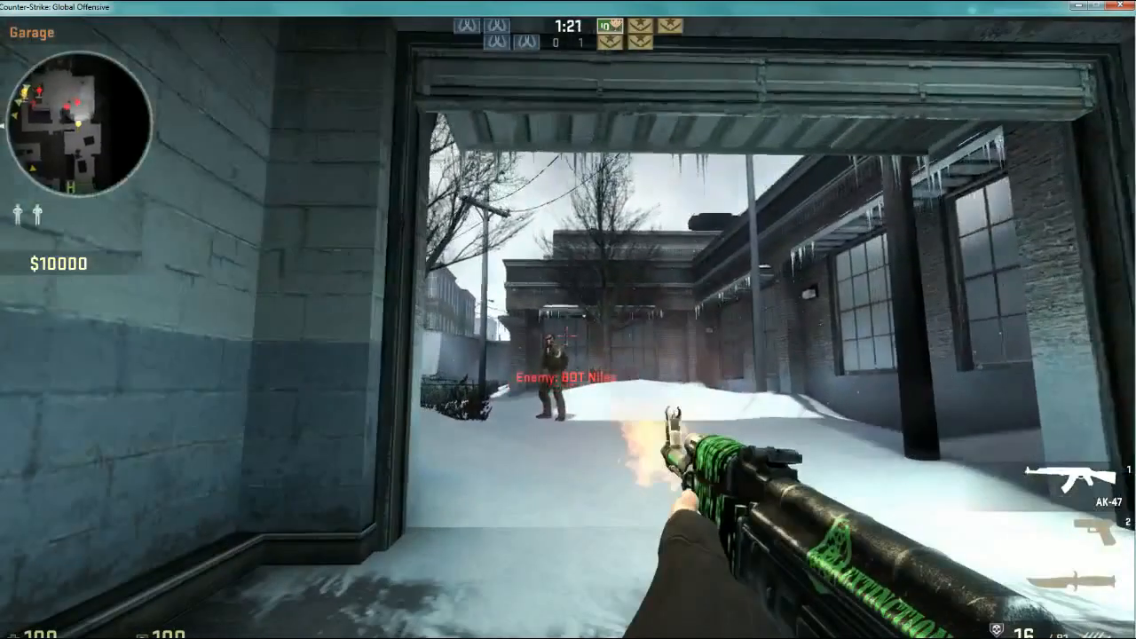
pyautogui.click(569, 337)
pyautogui.press('w')
pyautogui.press('r')
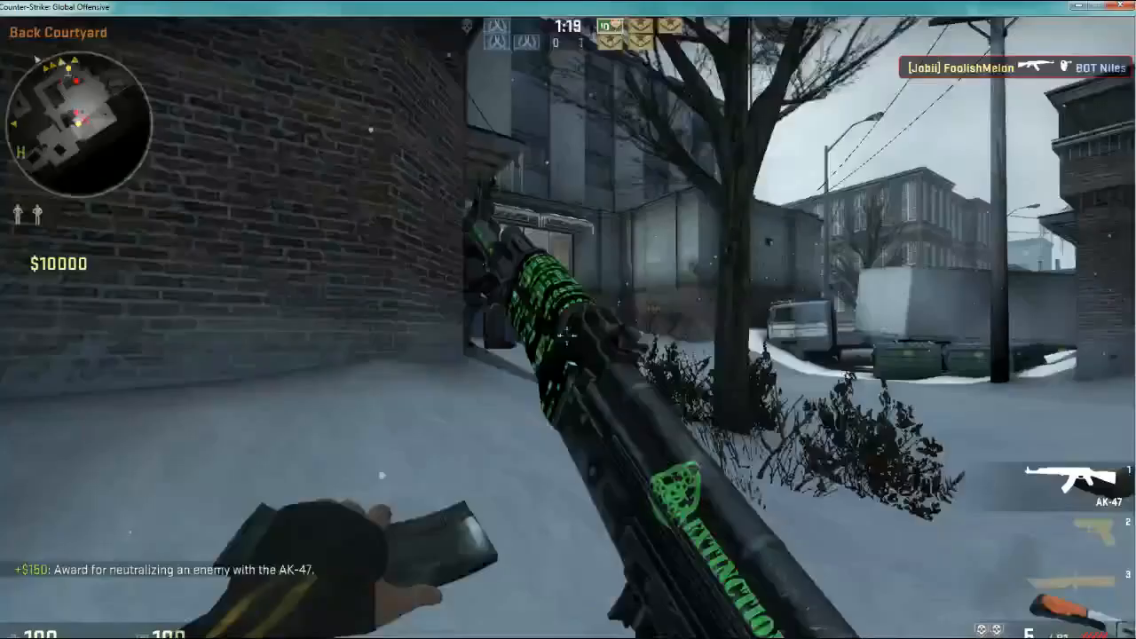
# Switch to the Glock-18 and on to the knife, chase the enemy bots into the Back Way, and knife one of them
pyautogui.press('2')
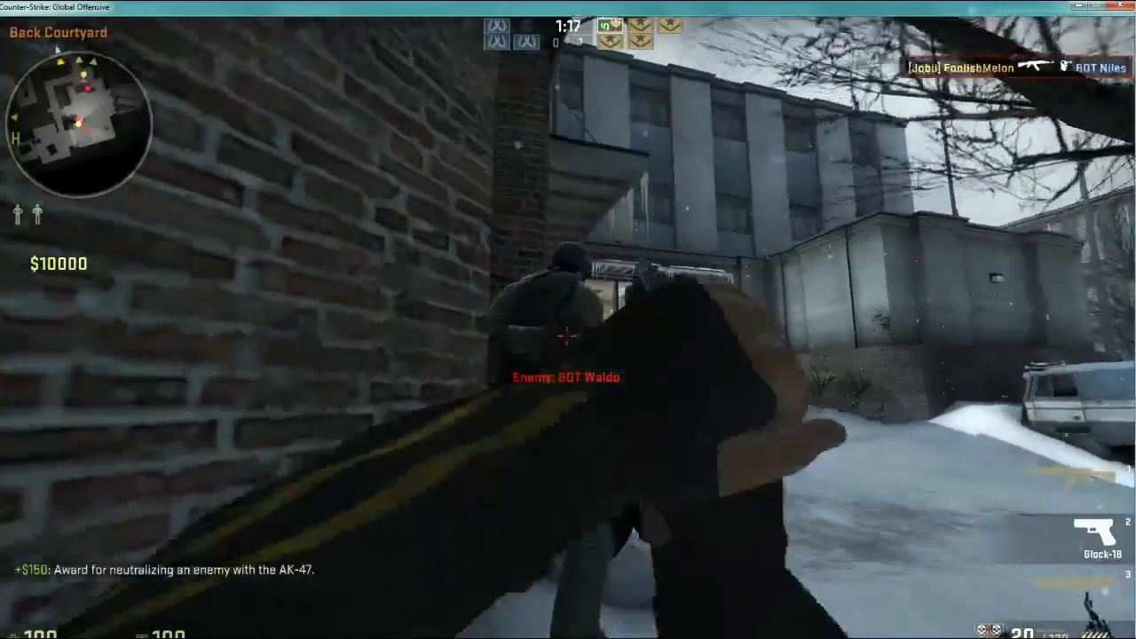
pyautogui.press('3')
pyautogui.press('w')
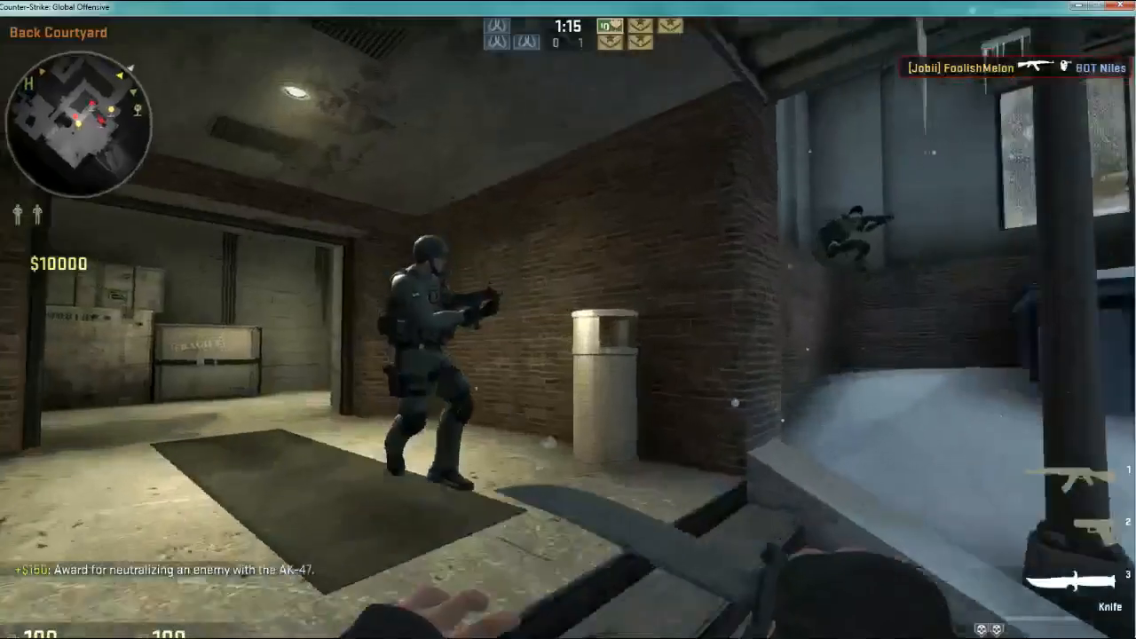
pyautogui.press('w')
pyautogui.click(568, 338)
pyautogui.click(568, 337)
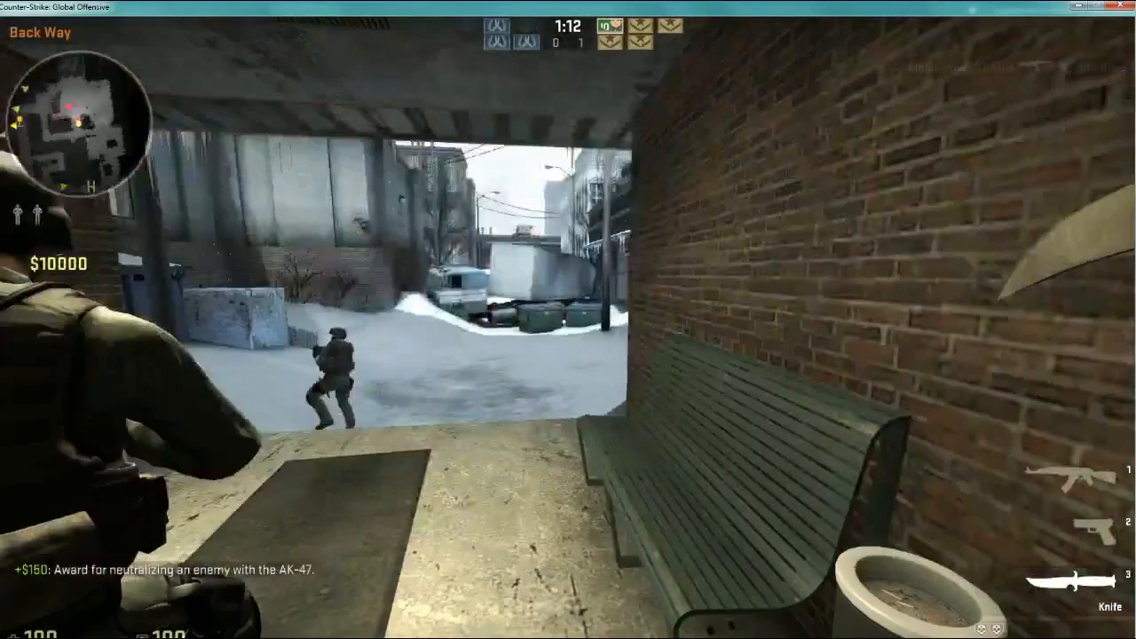
pyautogui.click(568, 320)
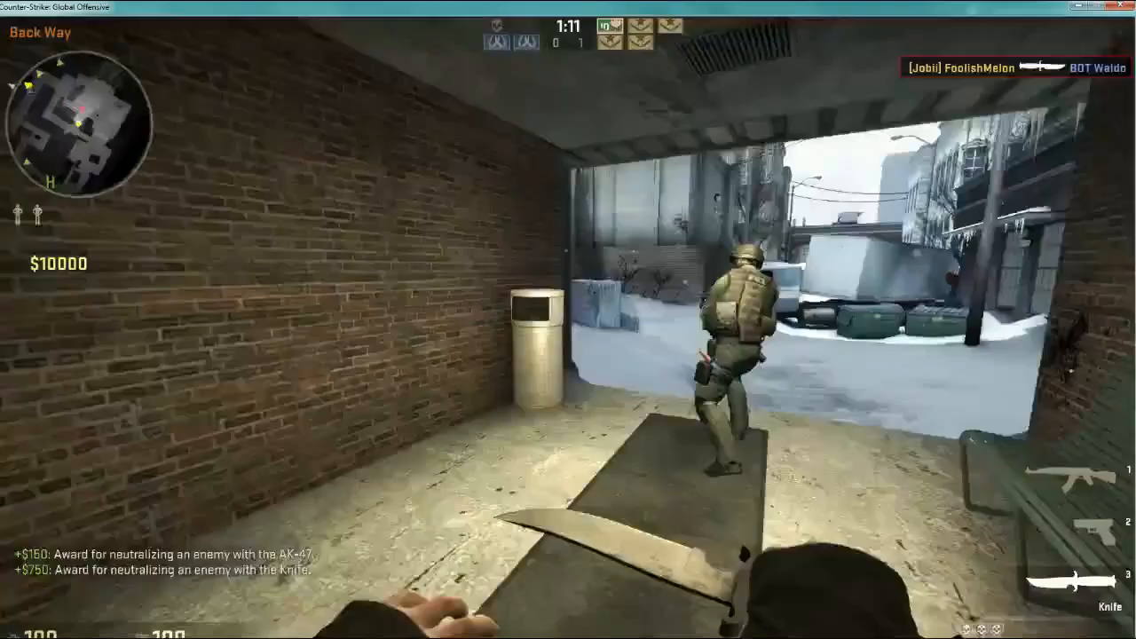
# Knife the second enemy bot in the Back Way and run up the stairs toward the Main Hall
pyautogui.click(568, 320)
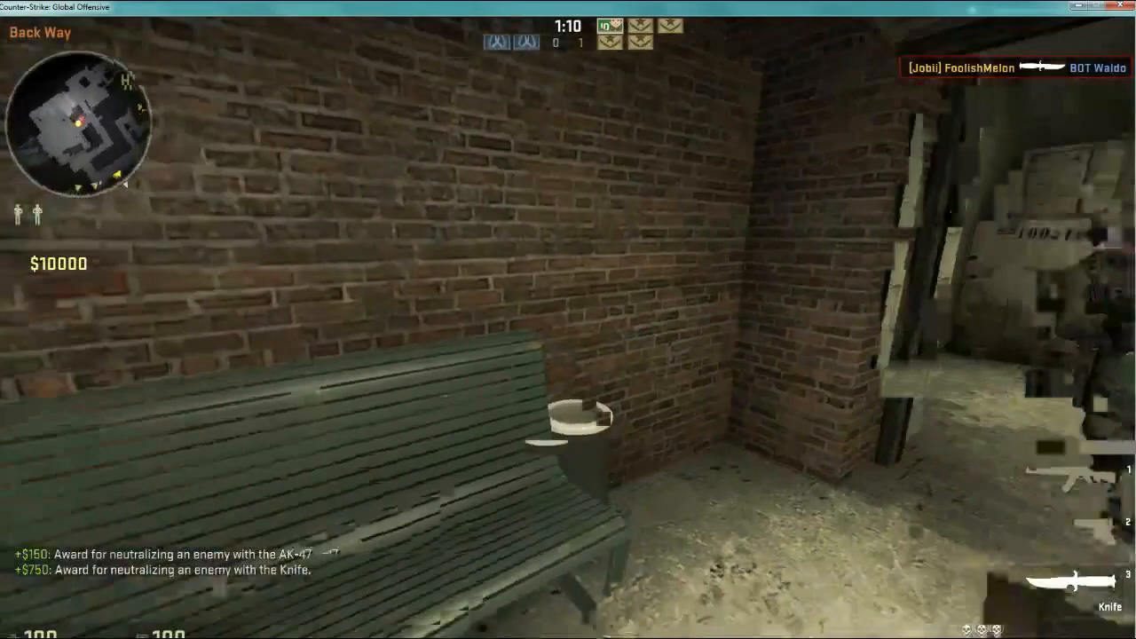
pyautogui.press('w')
pyautogui.click(568, 320)
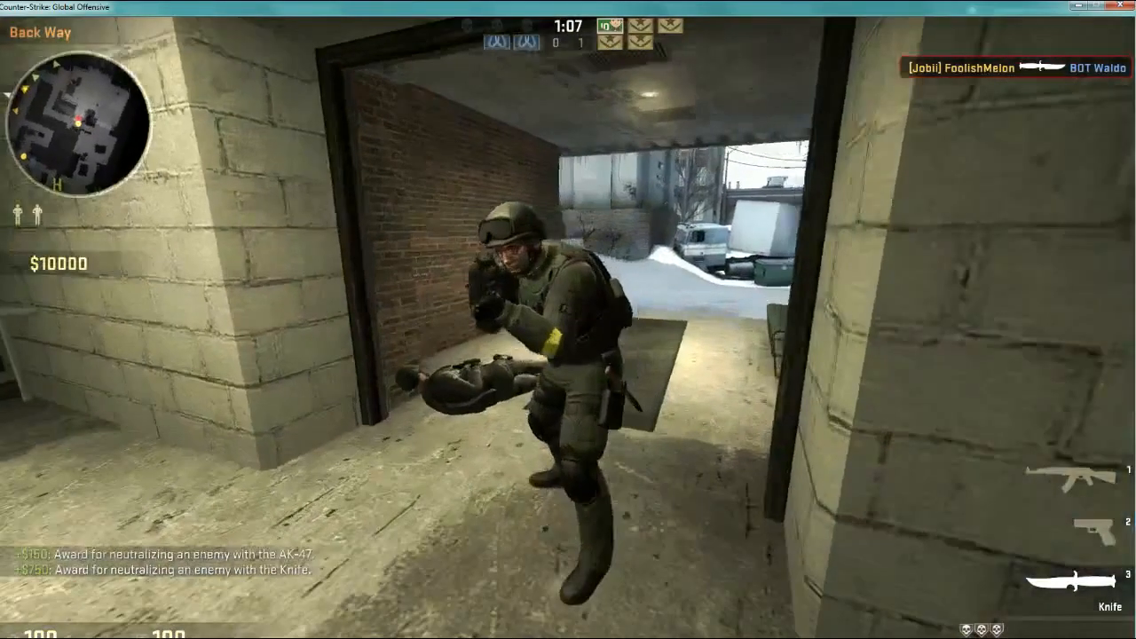
pyautogui.click(568, 320)
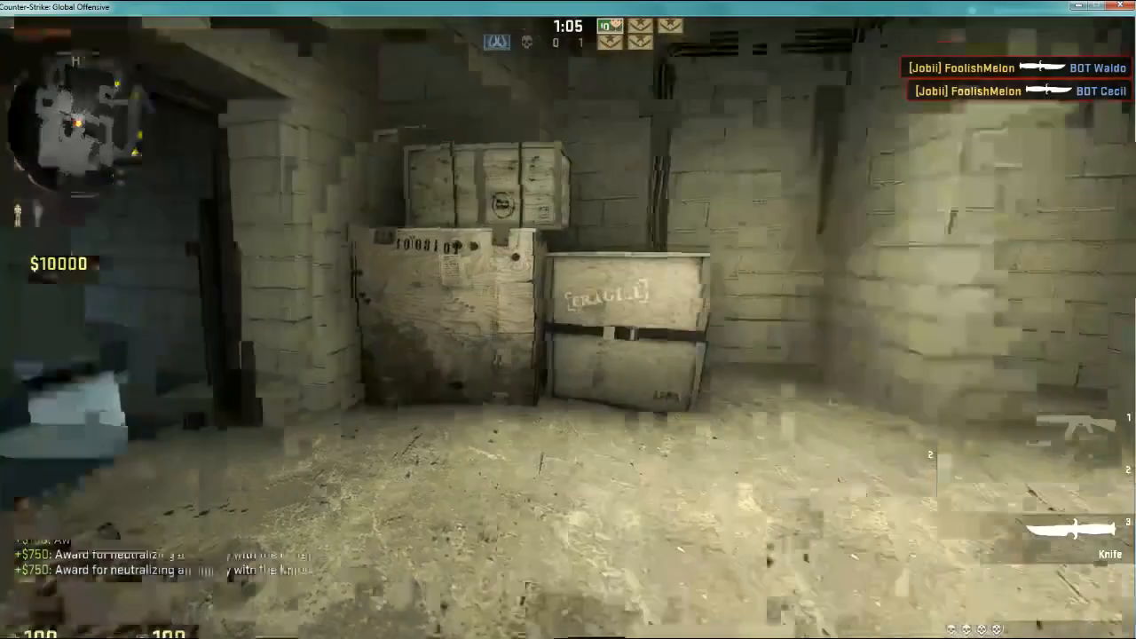
pyautogui.press('w')
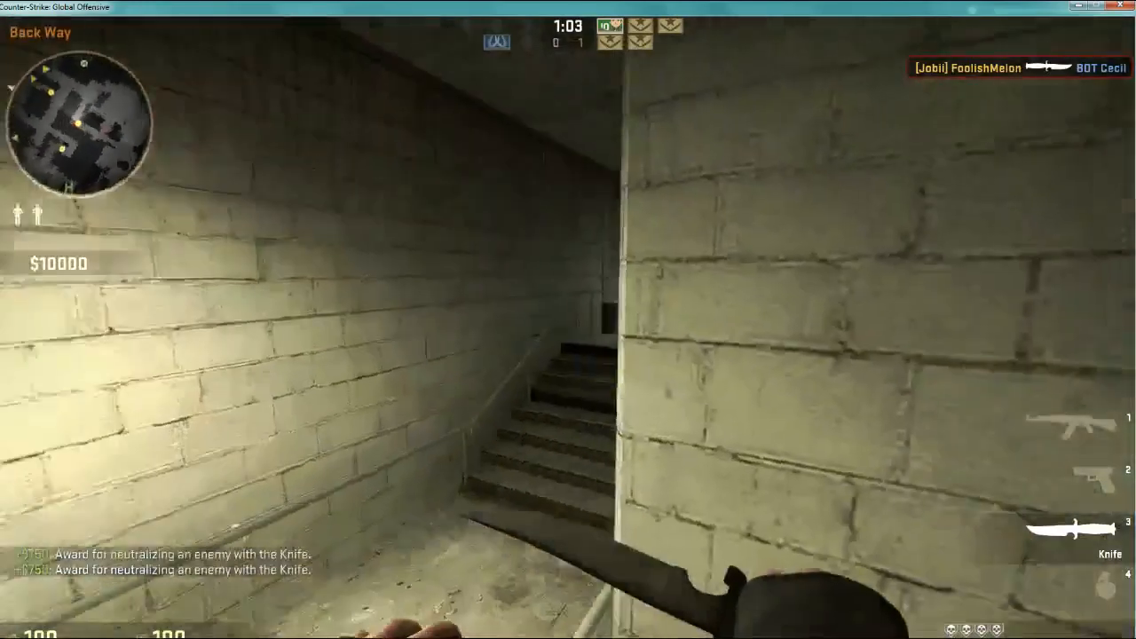
pyautogui.press('w')
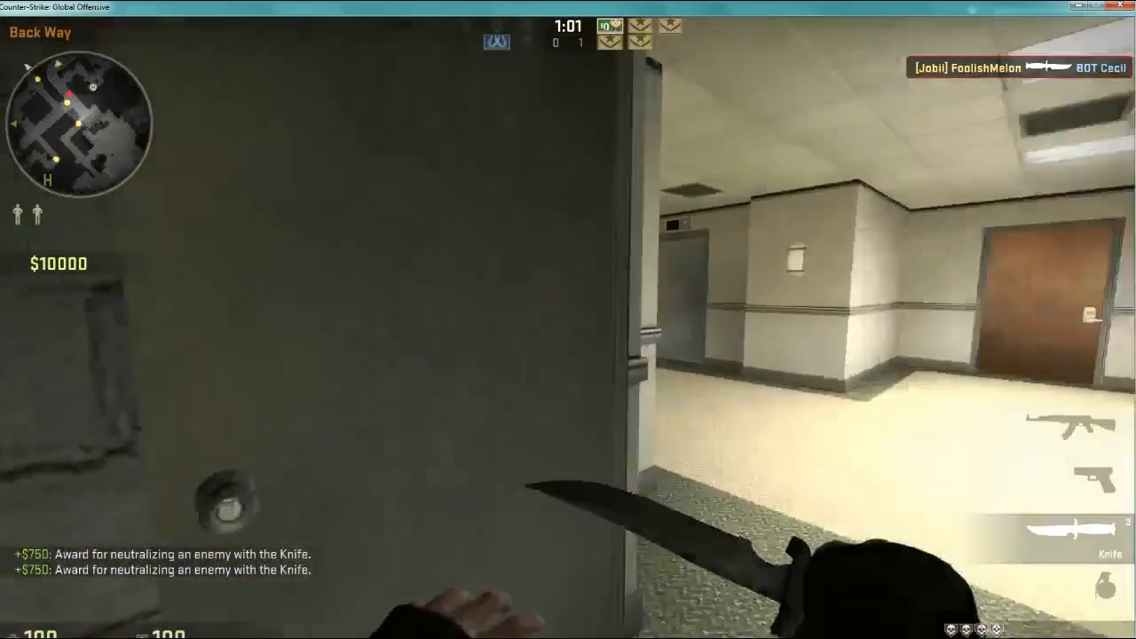